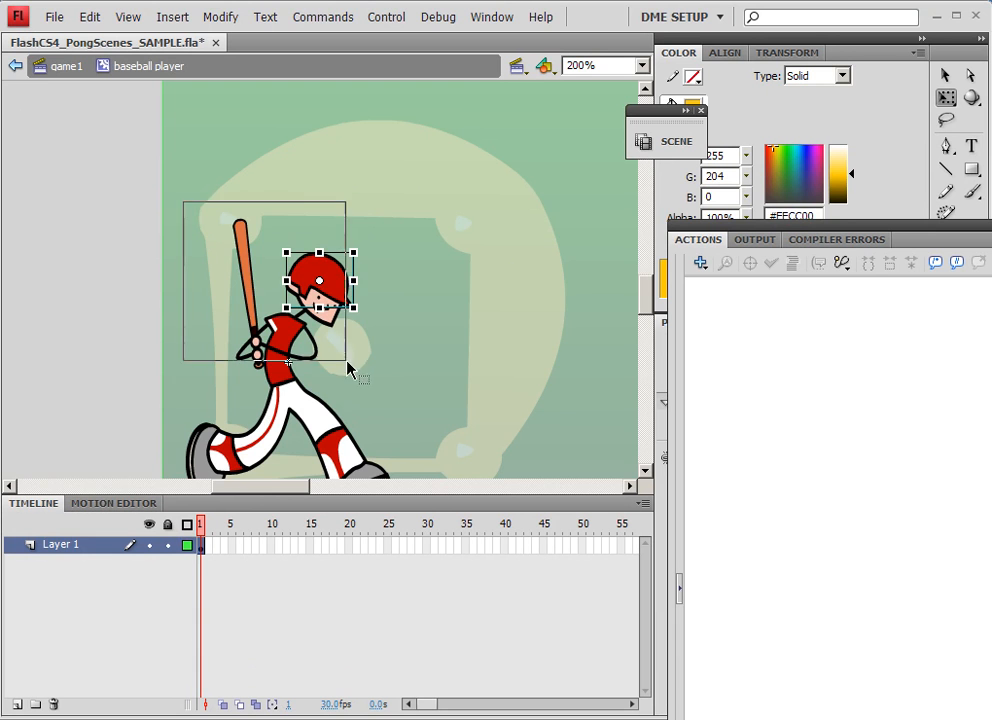
Examine the separate helmet, face, bat, hand and leg pieces that make up the baseball player symbol's artwork
{"action": "left_click", "coordinate": [202, 441]}
{"action": "key", "text": "space"}
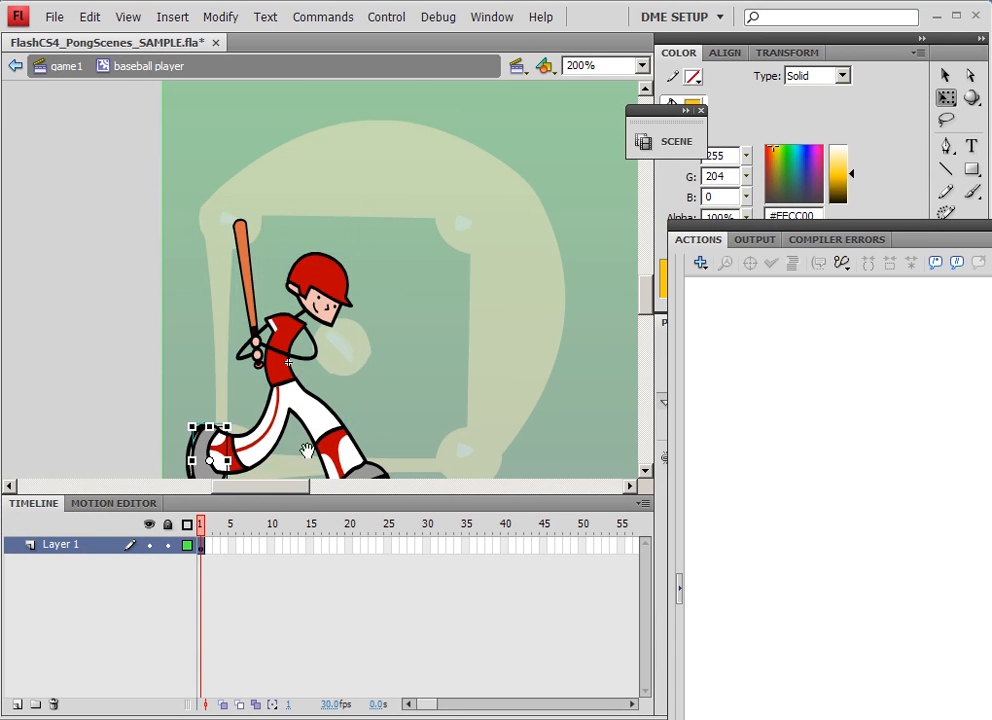
{"action": "left_click_drag", "start_coordinate": [308, 437], "coordinate": [245, 350]}
{"action": "left_click_drag", "start_coordinate": [63, 319], "coordinate": [199, 443]}
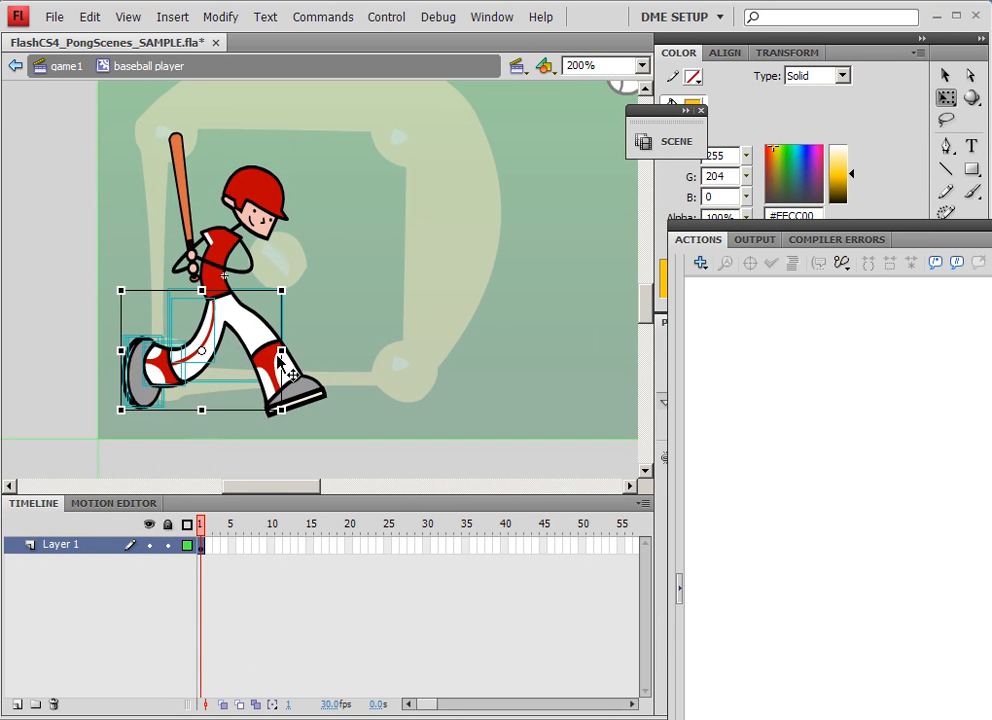
{"action": "left_click", "coordinate": [252, 191]}
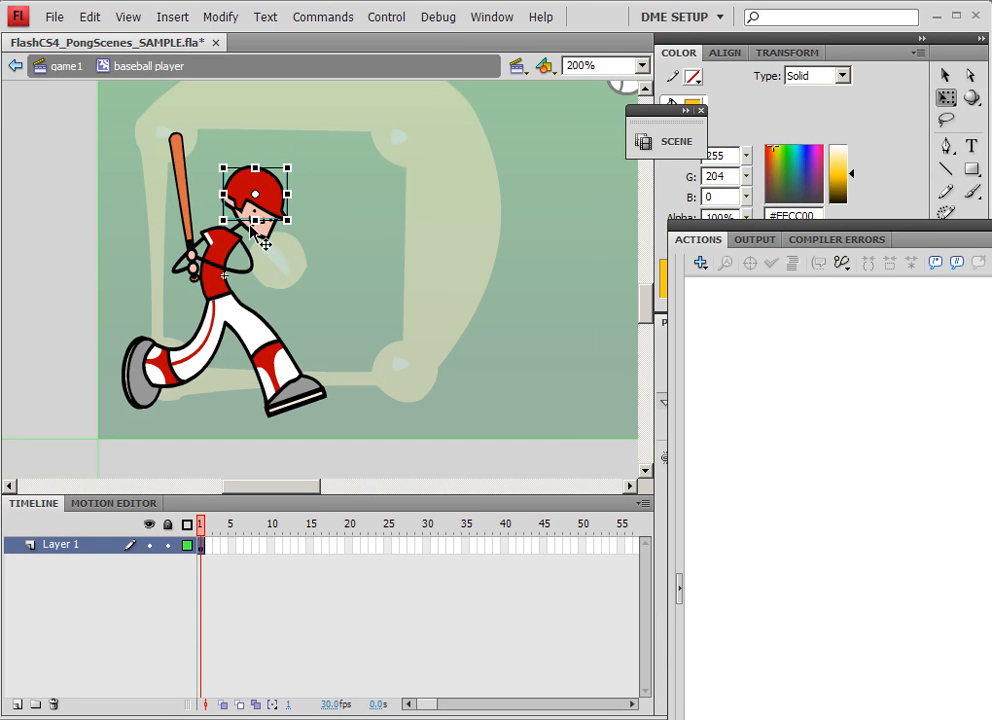
{"action": "left_click", "coordinate": [238, 228]}
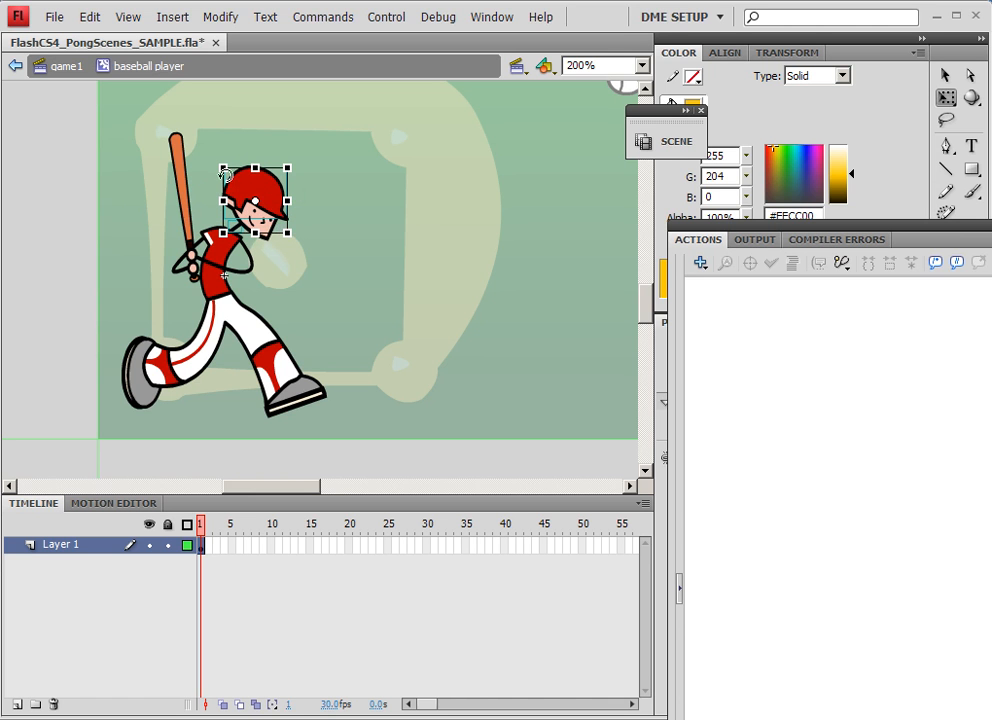
{"action": "left_click", "coordinate": [186, 179]}
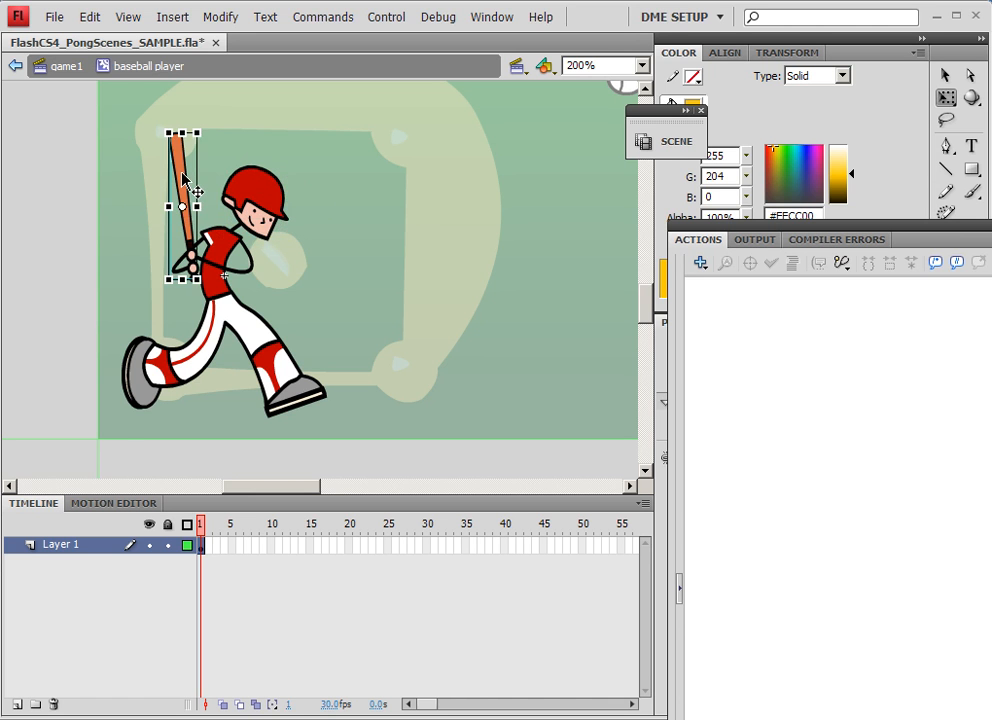
{"action": "left_click_drag", "start_coordinate": [186, 179], "coordinate": [120, 166]}
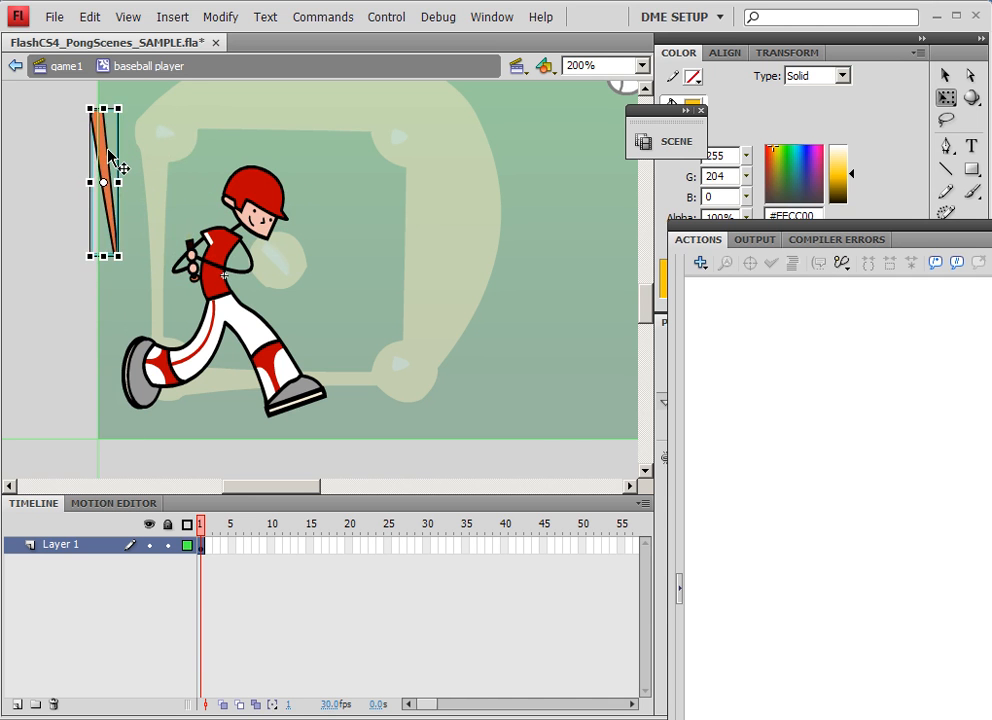
{"action": "key", "text": "ctrl+z"}
{"action": "left_click", "coordinate": [192, 258]}
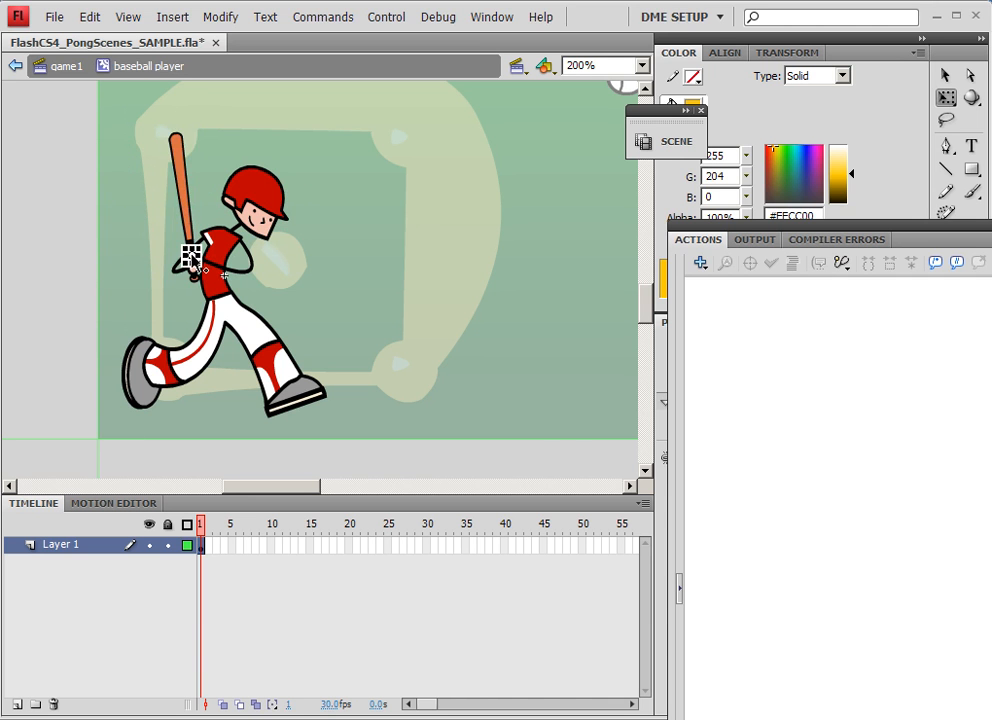
{"action": "left_click", "coordinate": [248, 270]}
{"action": "left_click", "coordinate": [338, 303]}
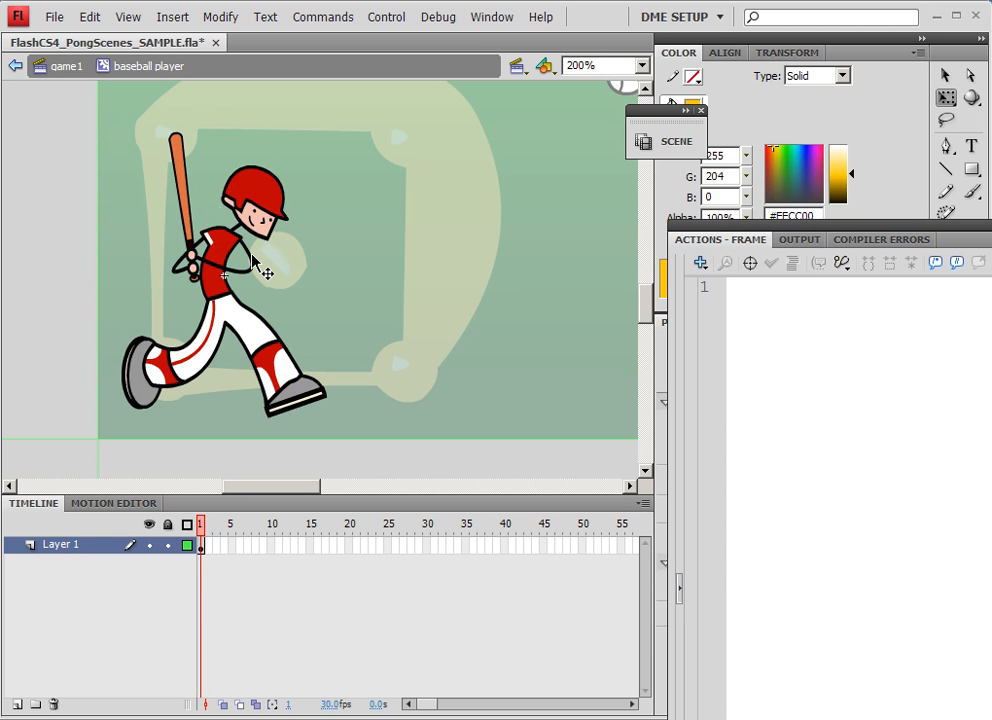
Return to the game1 scene at 100% zoom and check the right and left player instances
{"action": "left_click", "coordinate": [62, 66]}
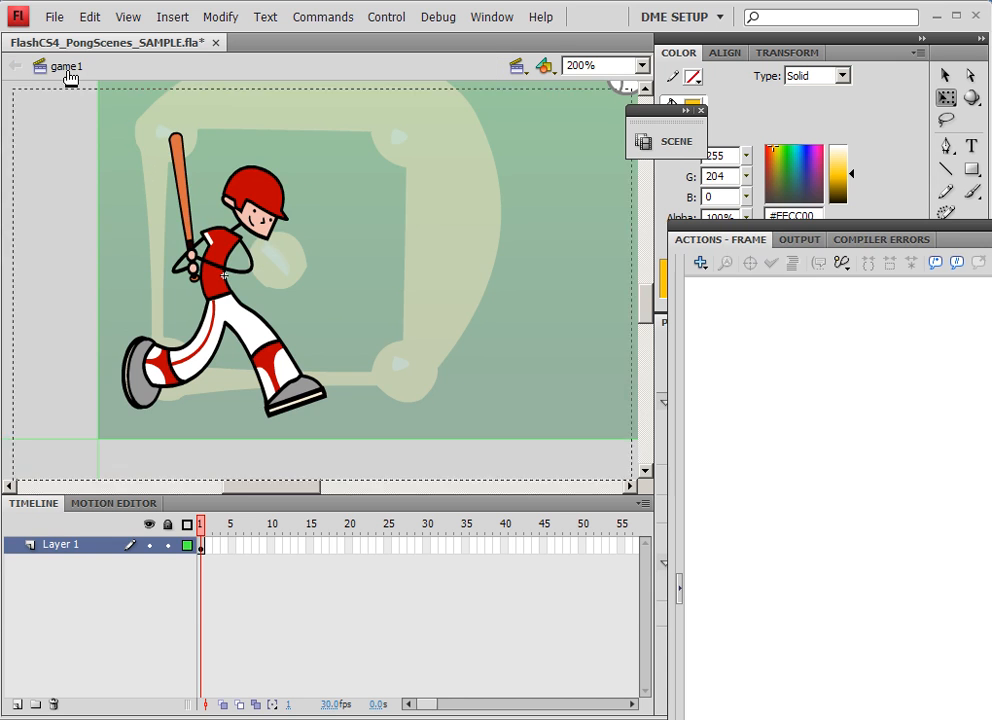
{"action": "key", "text": "ctrl+1"}
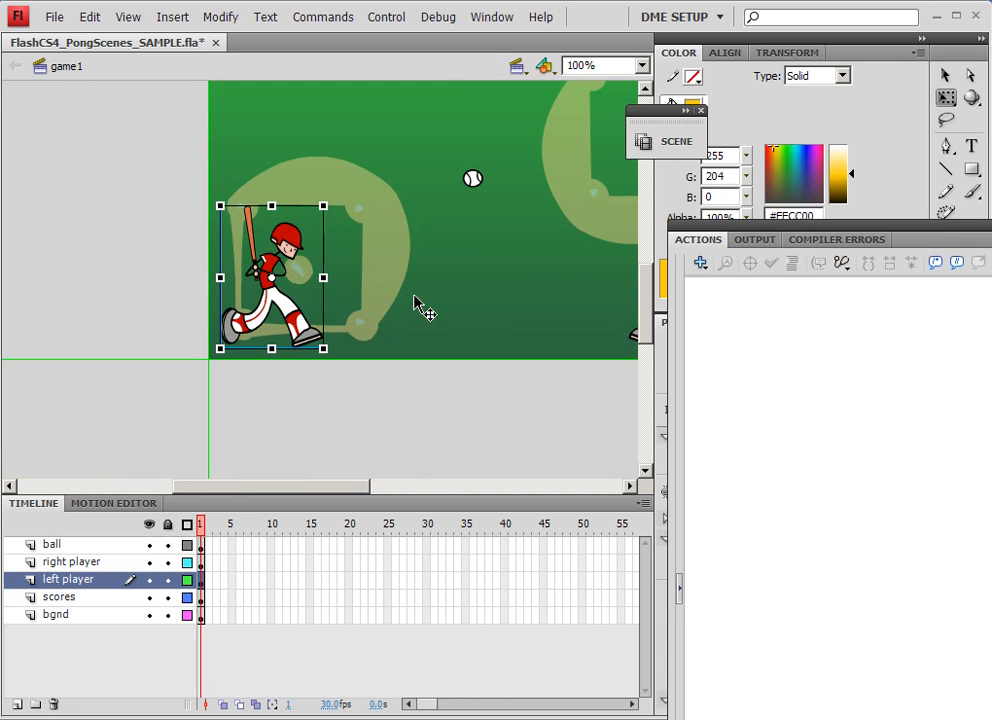
{"action": "left_click_drag", "start_coordinate": [412, 294], "coordinate": [266, 287]}
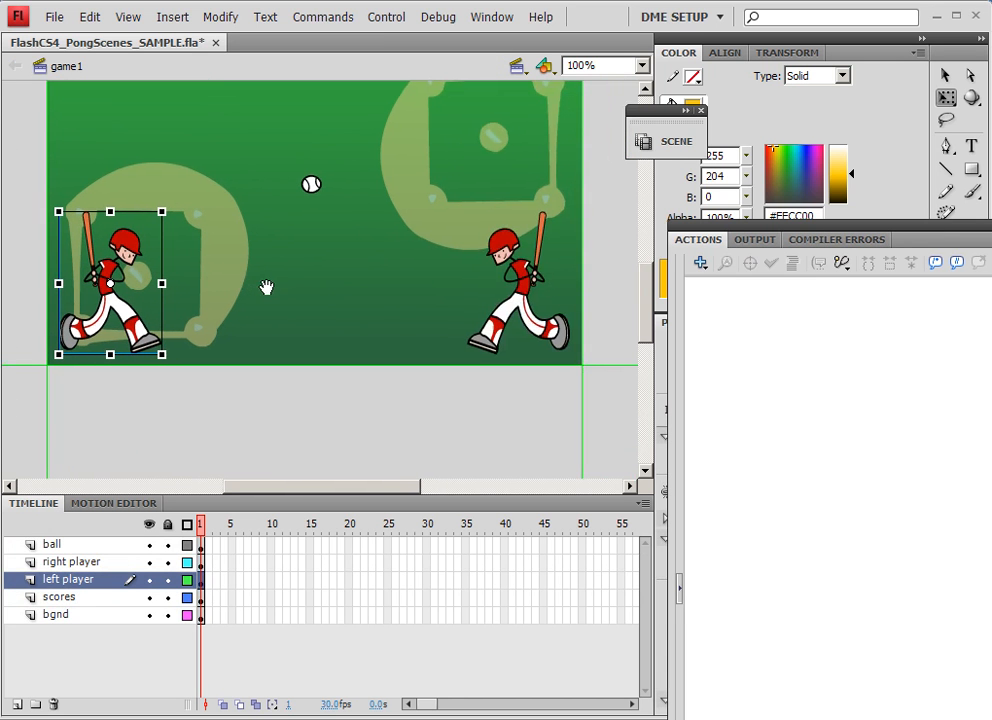
{"action": "left_click", "coordinate": [522, 268]}
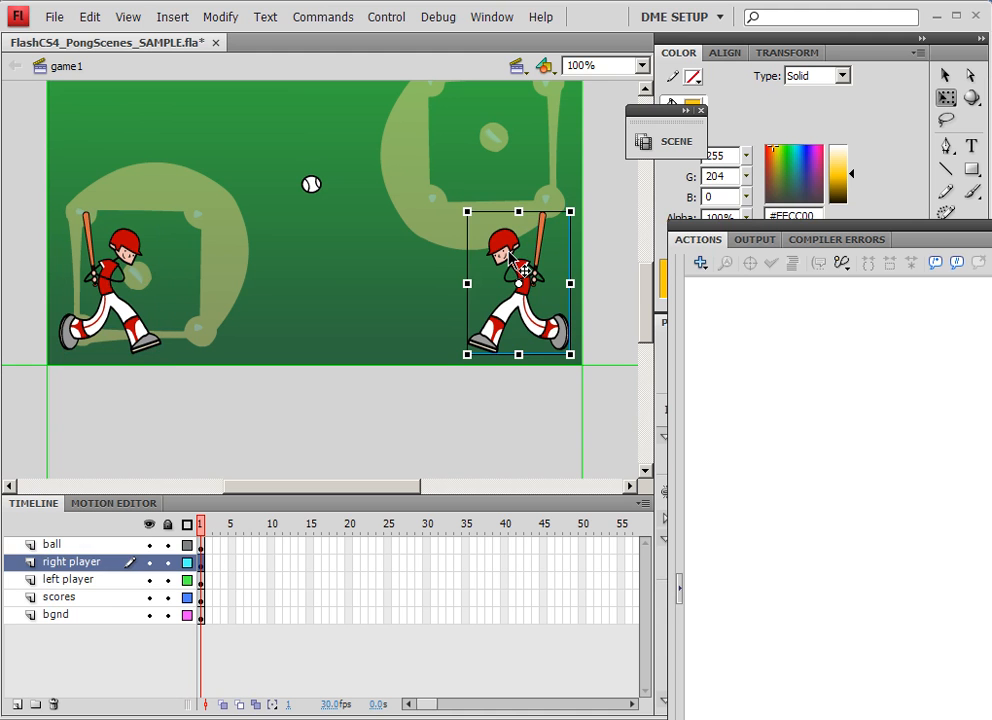
{"action": "left_click", "coordinate": [104, 280]}
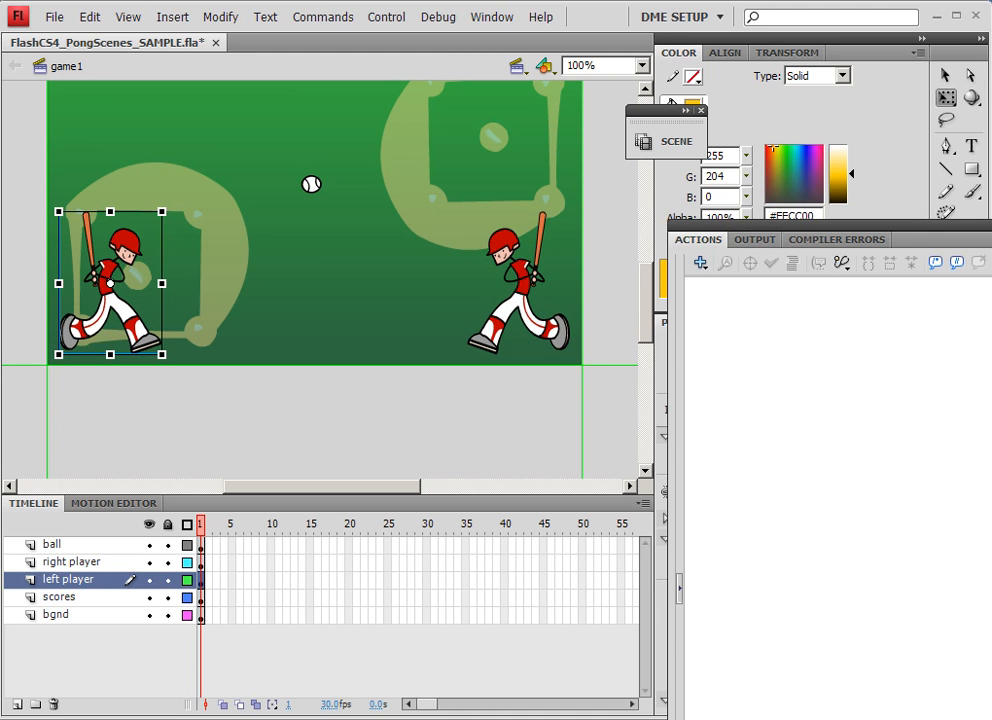
Place the baseball player hit ANIM library symbol on the left player layer, just beside the existing left player
{"action": "key", "text": "F9"}
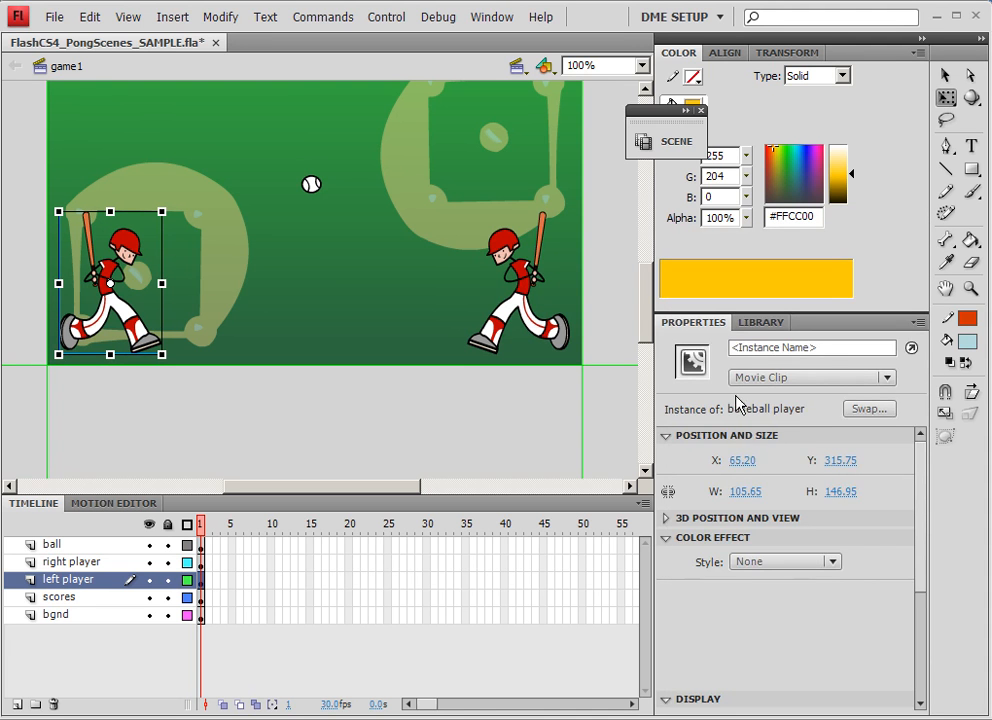
{"action": "left_click", "coordinate": [757, 323]}
{"action": "left_click", "coordinate": [729, 543]}
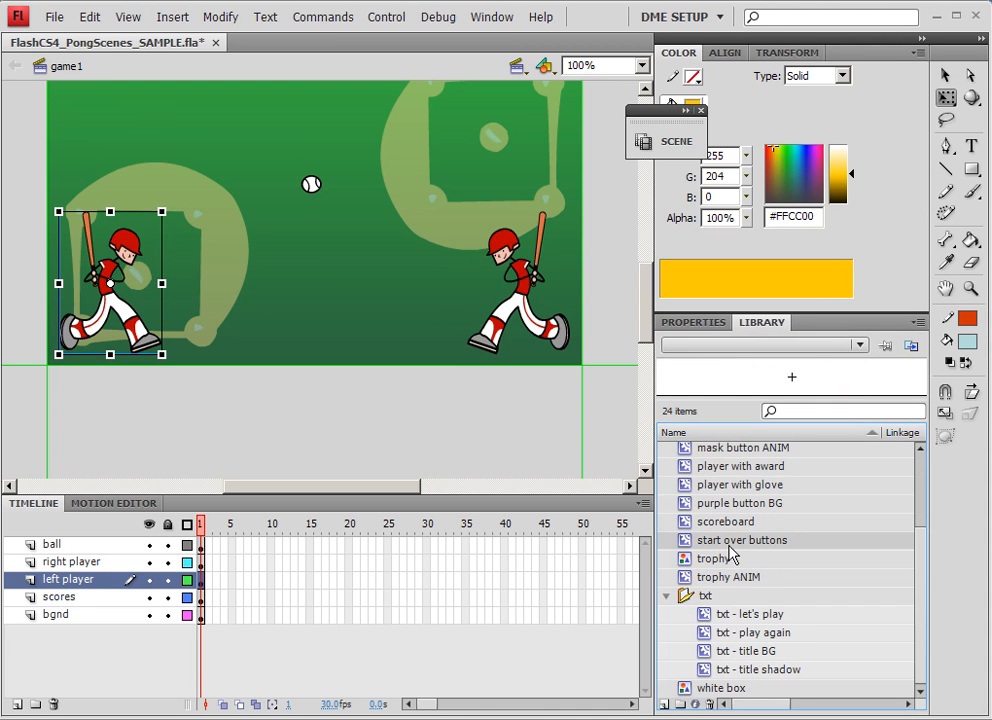
{"action": "left_click", "coordinate": [670, 596]}
{"action": "scroll", "coordinate": [728, 585], "scroll_direction": "up", "scroll_amount": 1}
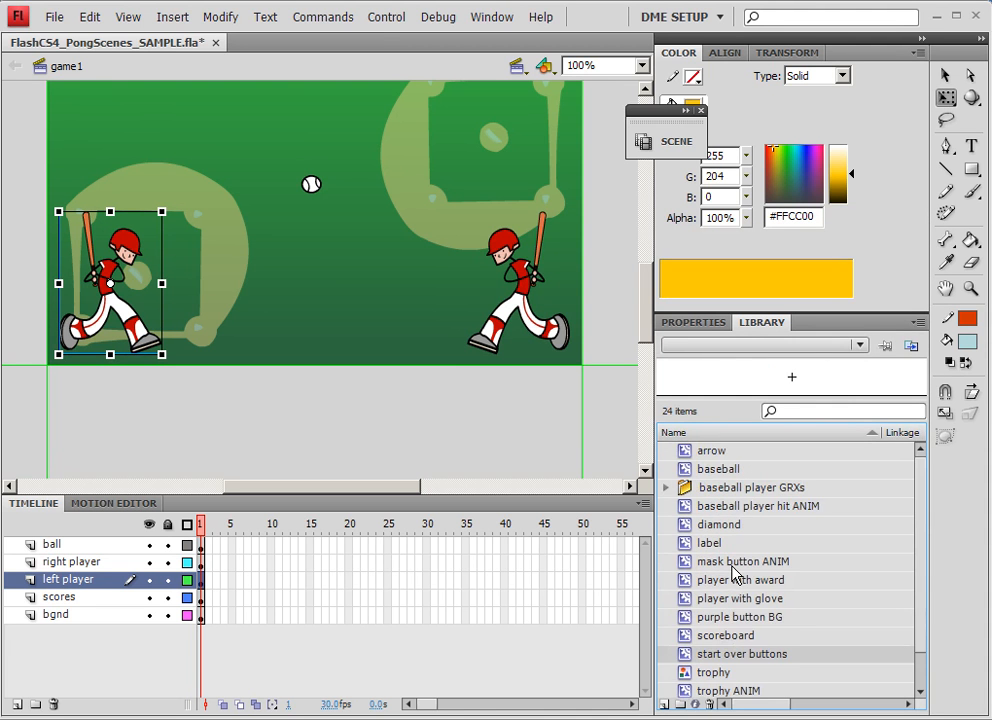
{"action": "left_click", "coordinate": [687, 509]}
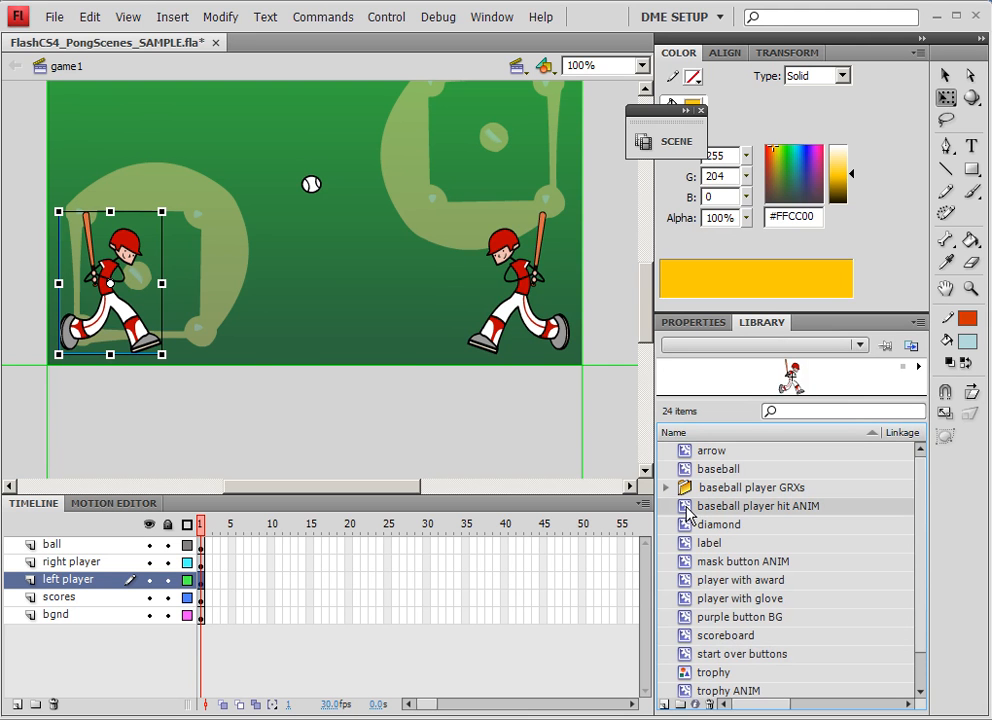
{"action": "left_click_drag", "start_coordinate": [687, 512], "coordinate": [232, 287]}
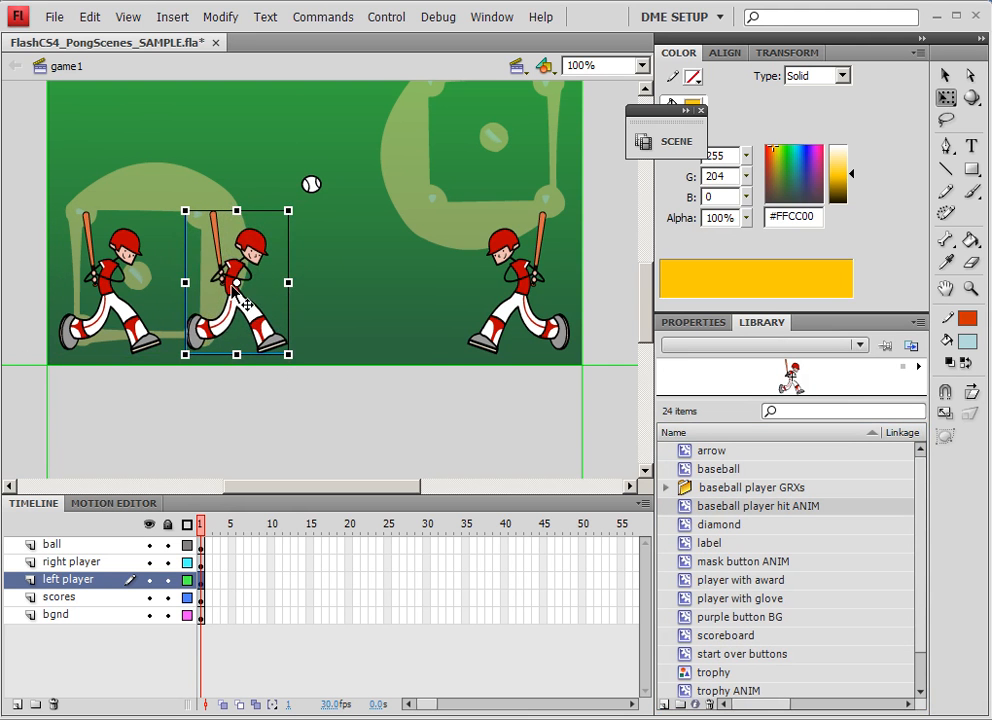
Open the placed baseball player hit ANIM symbol for in-place editing and preview its swing at 200% zoom
{"action": "double_click", "coordinate": [233, 300]}
{"action": "left_click", "coordinate": [231, 298]}
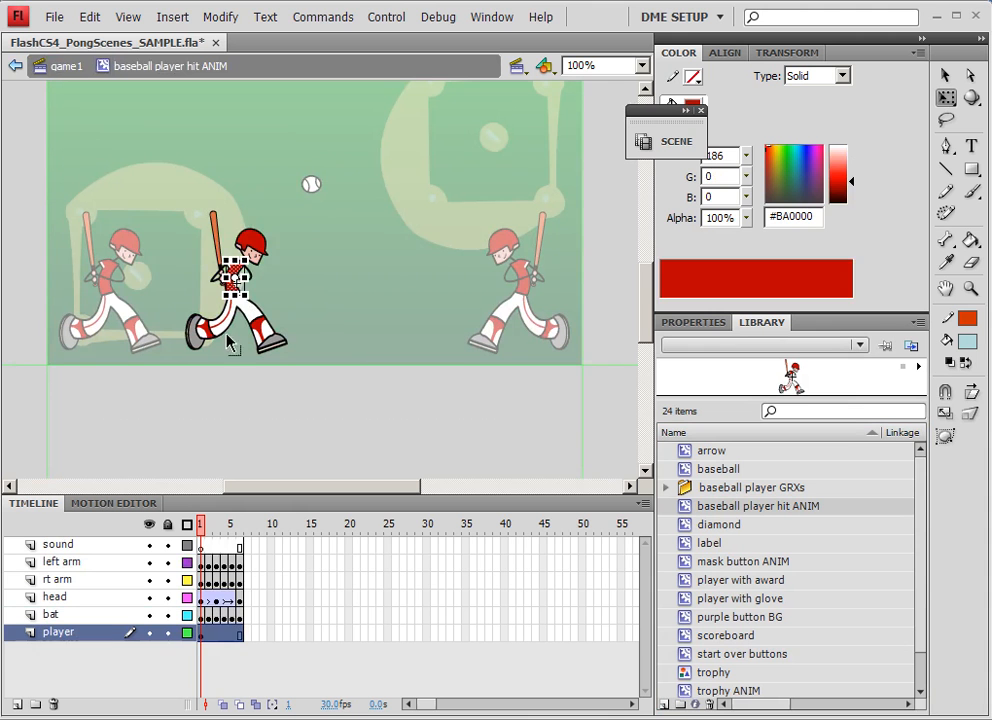
{"action": "left_click", "coordinate": [209, 526]}
{"action": "mouse_move", "coordinate": [212, 532]}
{"action": "left_mouse_down"}
{"action": "mouse_move", "coordinate": [255, 534]}
{"action": "mouse_move", "coordinate": [201, 525]}
{"action": "left_mouse_up"}
{"action": "left_click", "coordinate": [340, 598]}
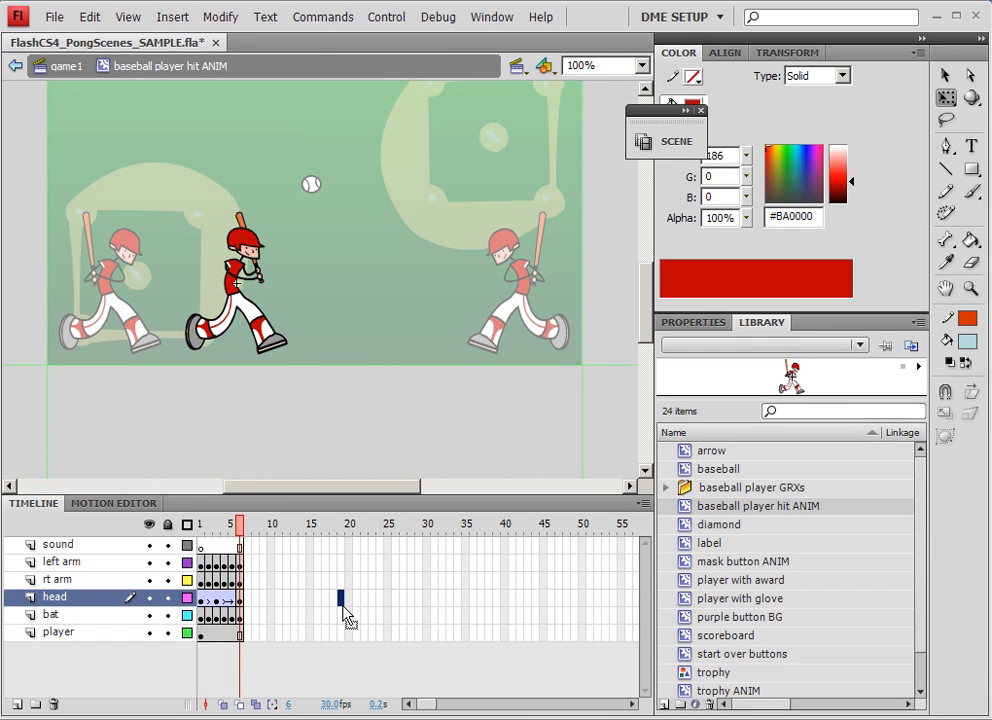
{"action": "key", "text": "ctrl+equal"}
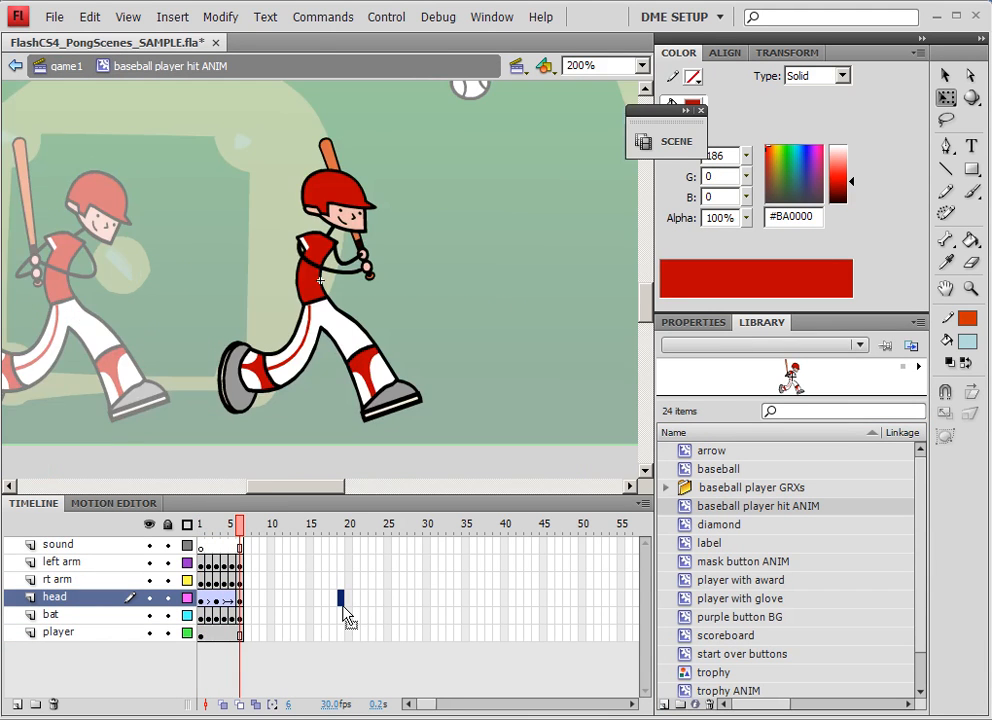
Examine how the sound, left arm, rt arm, head, bat and player layers each contribute to the swing animation
{"action": "left_click", "coordinate": [200, 546]}
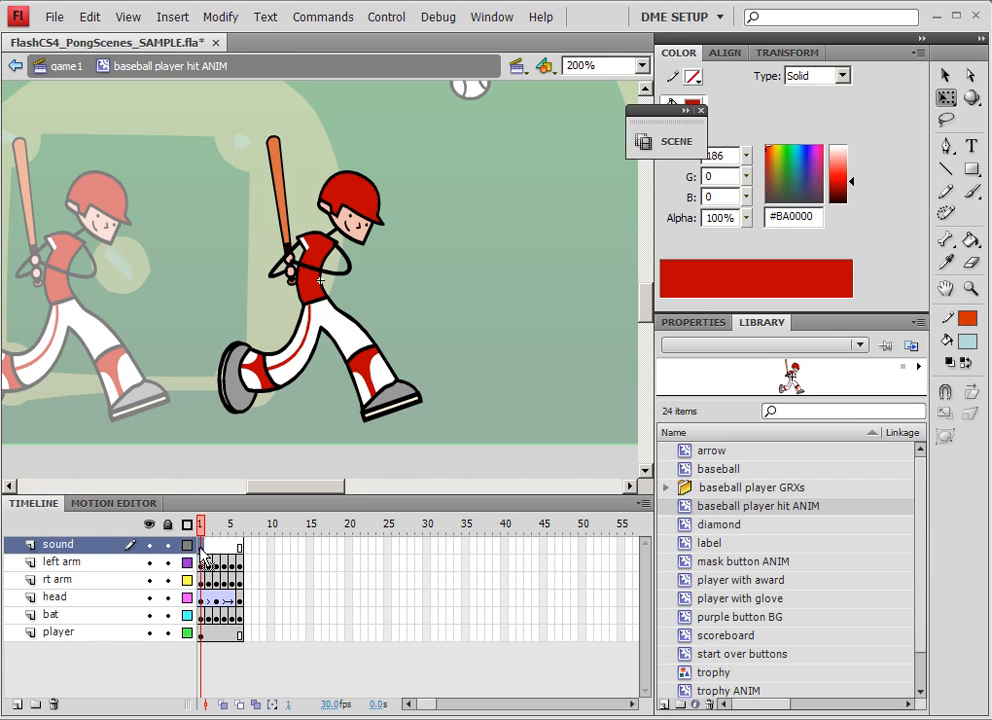
{"action": "left_click", "coordinate": [76, 564]}
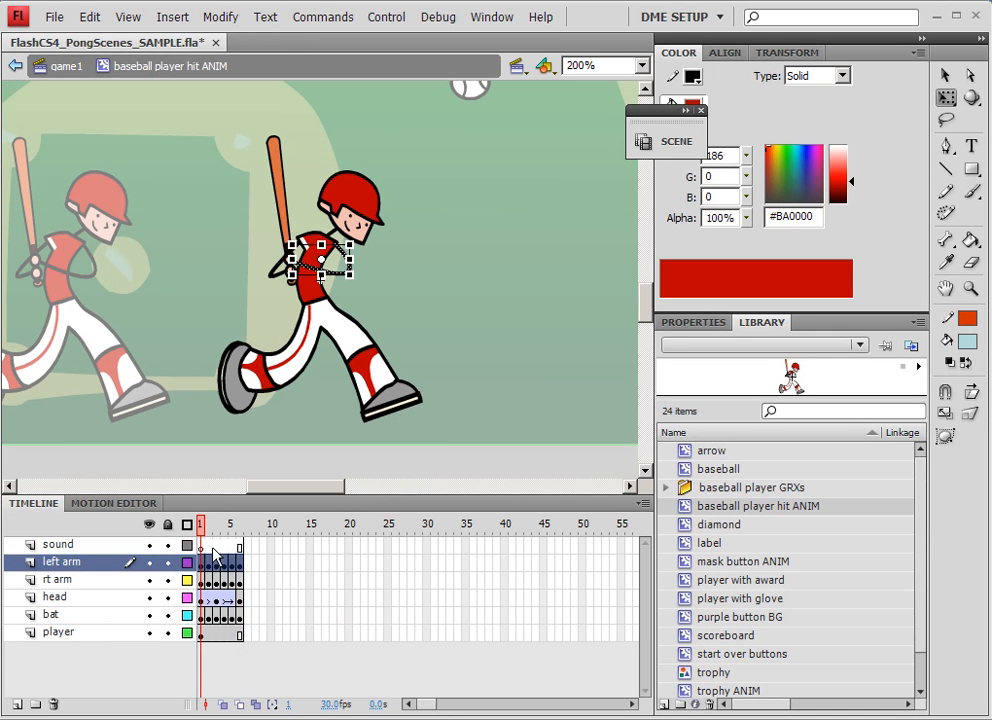
{"action": "mouse_move", "coordinate": [205, 535]}
{"action": "left_mouse_down"}
{"action": "mouse_move", "coordinate": [239, 534]}
{"action": "mouse_move", "coordinate": [201, 535]}
{"action": "left_mouse_up"}
{"action": "left_click", "coordinate": [60, 582]}
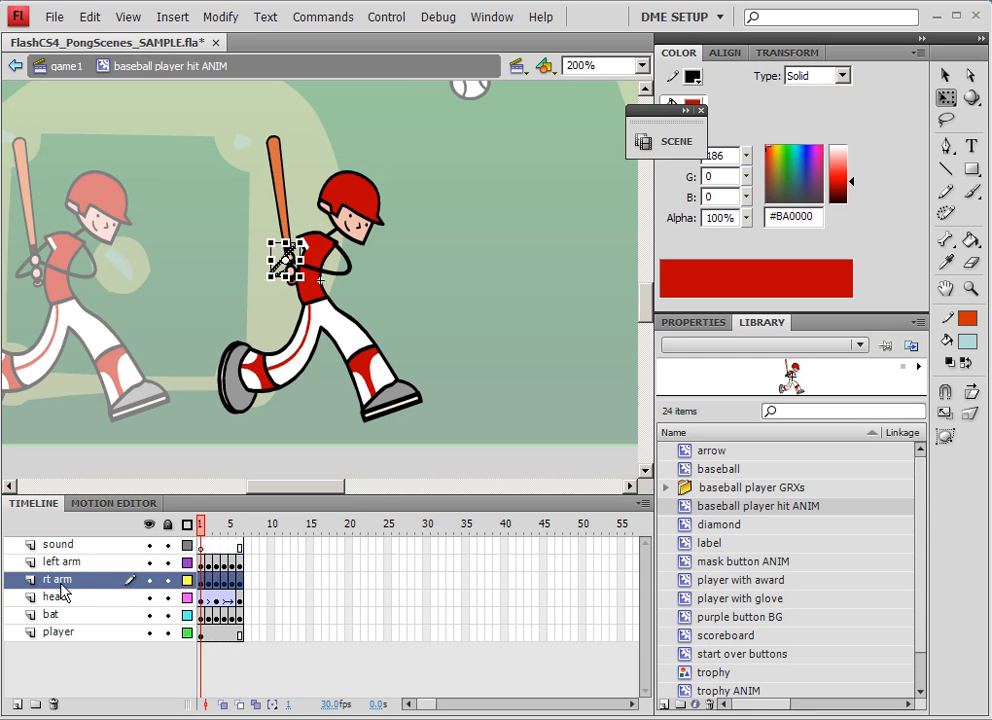
{"action": "left_click", "coordinate": [56, 598]}
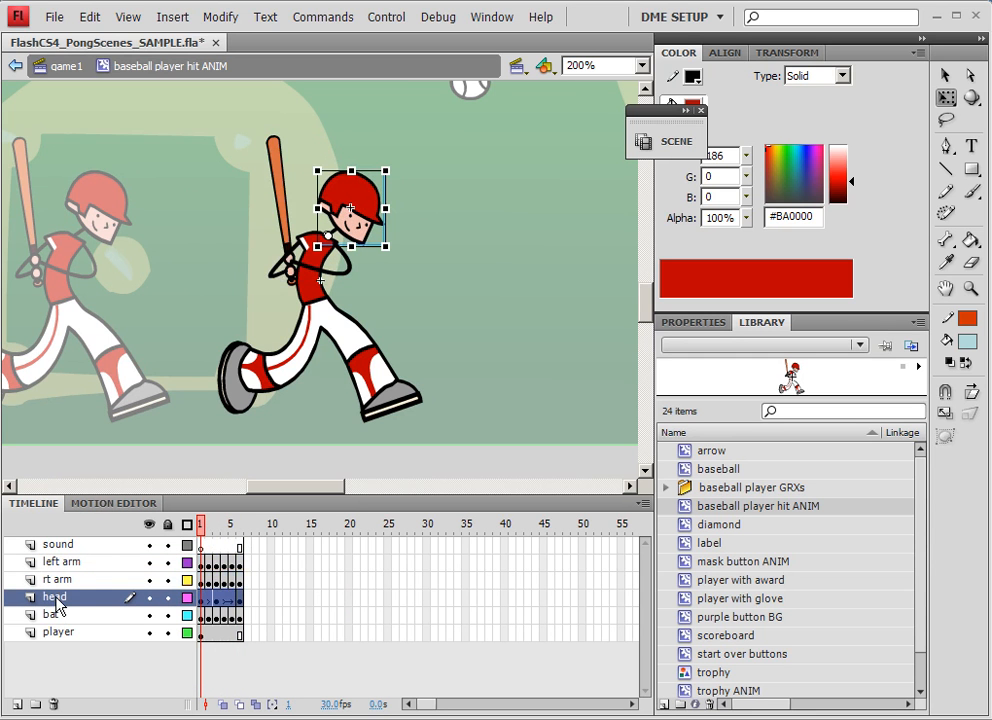
{"action": "mouse_move", "coordinate": [205, 540]}
{"action": "left_mouse_down"}
{"action": "mouse_move", "coordinate": [261, 528]}
{"action": "mouse_move", "coordinate": [202, 535]}
{"action": "left_mouse_up"}
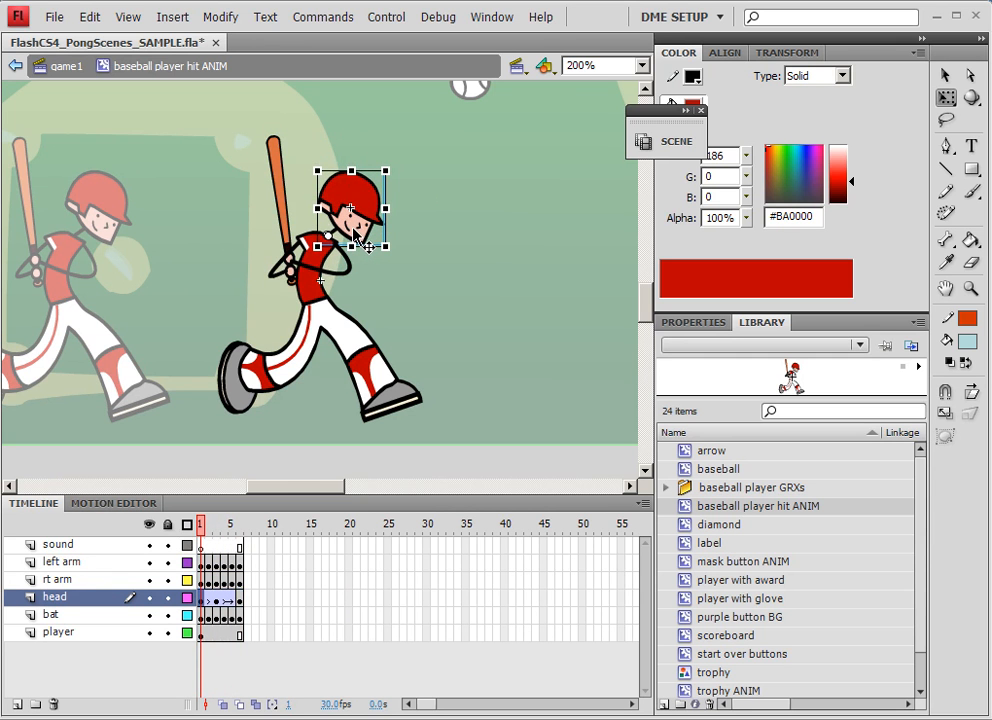
{"action": "left_click", "coordinate": [45, 614]}
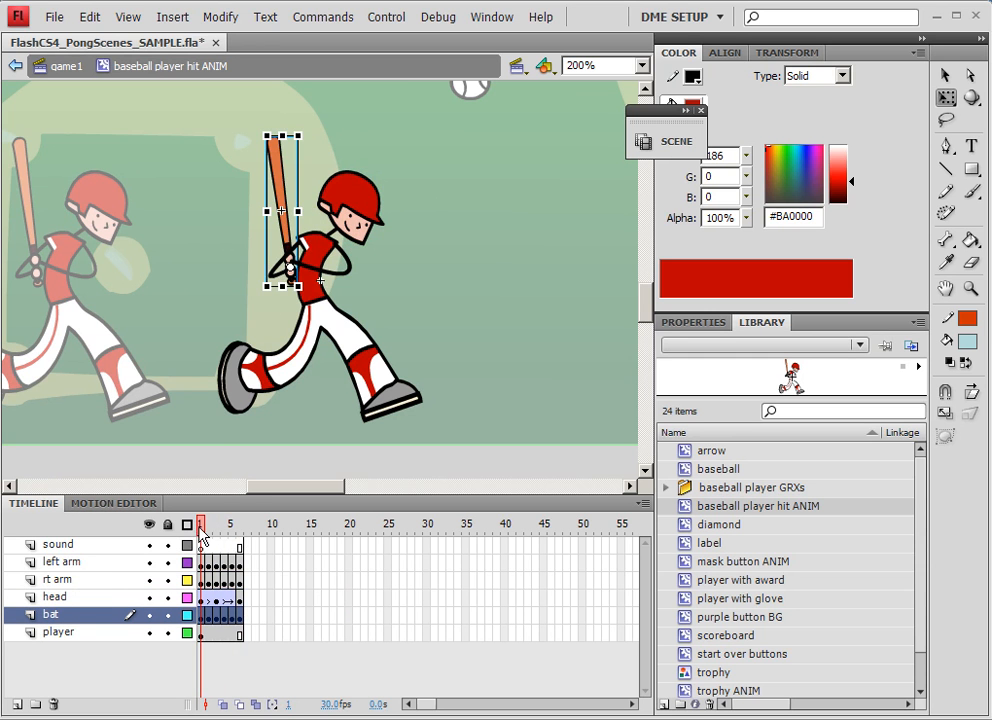
{"action": "left_click", "coordinate": [232, 525]}
{"action": "left_click_drag", "start_coordinate": [235, 525], "coordinate": [200, 525]}
{"action": "left_click", "coordinate": [60, 632]}
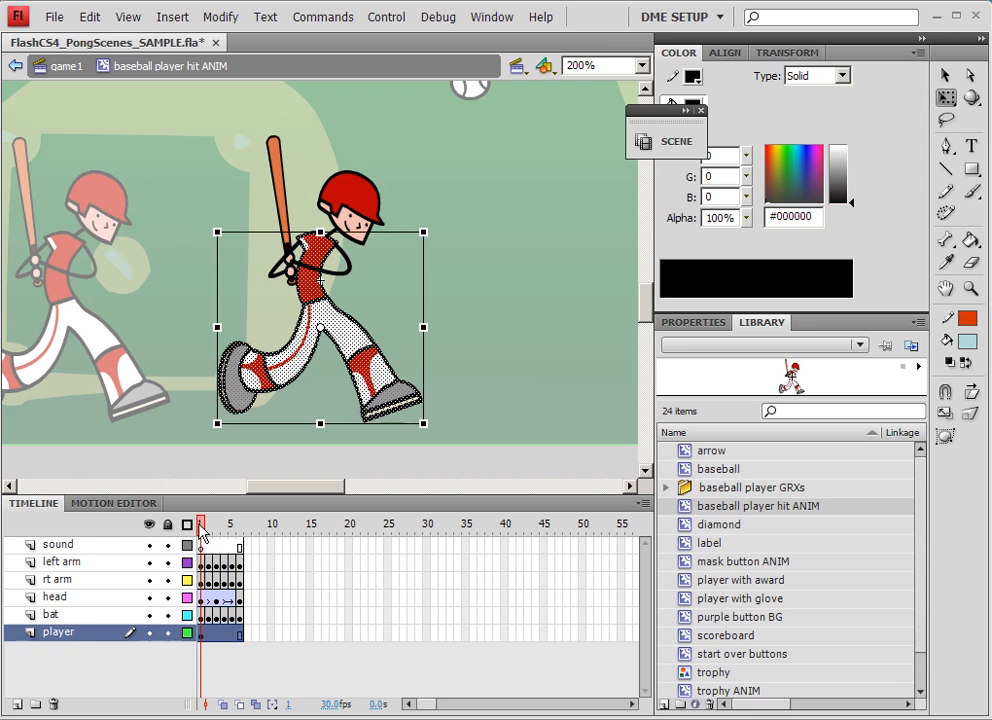
{"action": "left_click_drag", "start_coordinate": [200, 525], "coordinate": [177, 547]}
{"action": "mouse_move", "coordinate": [201, 524]}
{"action": "left_mouse_down"}
{"action": "mouse_move", "coordinate": [270, 525]}
{"action": "mouse_move", "coordinate": [187, 527]}
{"action": "left_mouse_up"}
Add a new layer above the sound layer and name it action
{"action": "left_click", "coordinate": [16, 705]}
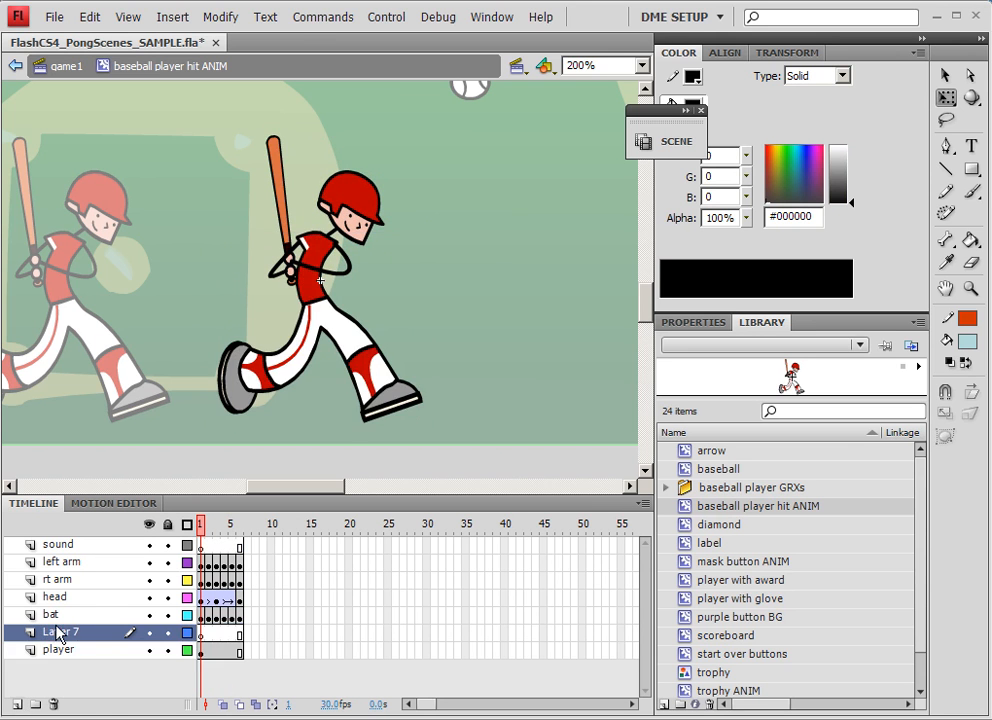
{"action": "left_click_drag", "start_coordinate": [55, 629], "coordinate": [60, 547]}
{"action": "double_click", "coordinate": [65, 546]}
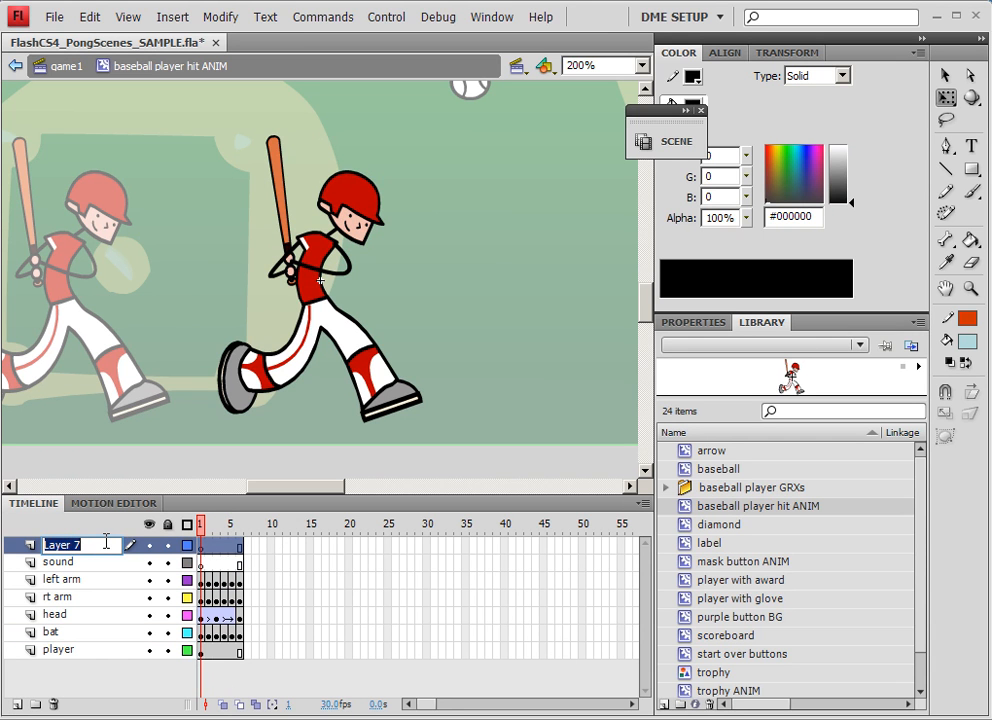
{"action": "type", "text": "action"}
{"action": "key", "text": "Return"}
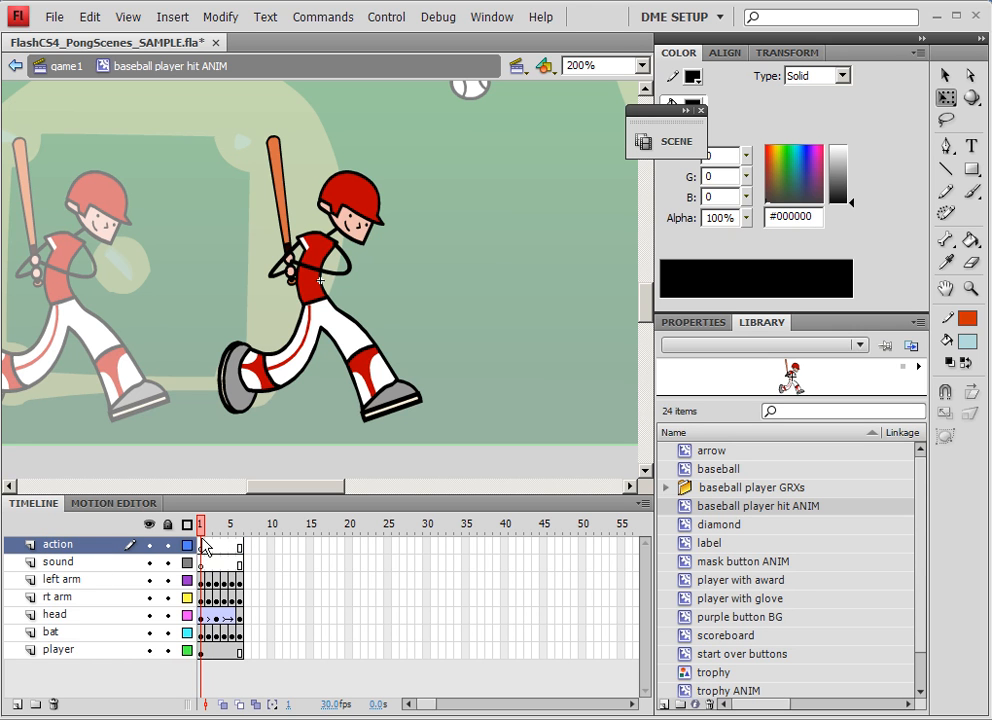
Shift the frames of all layers to start at frame 2, keeping a copy of the first keyframes in frame 1
{"action": "left_click_drag", "start_coordinate": [204, 600], "coordinate": [243, 658]}
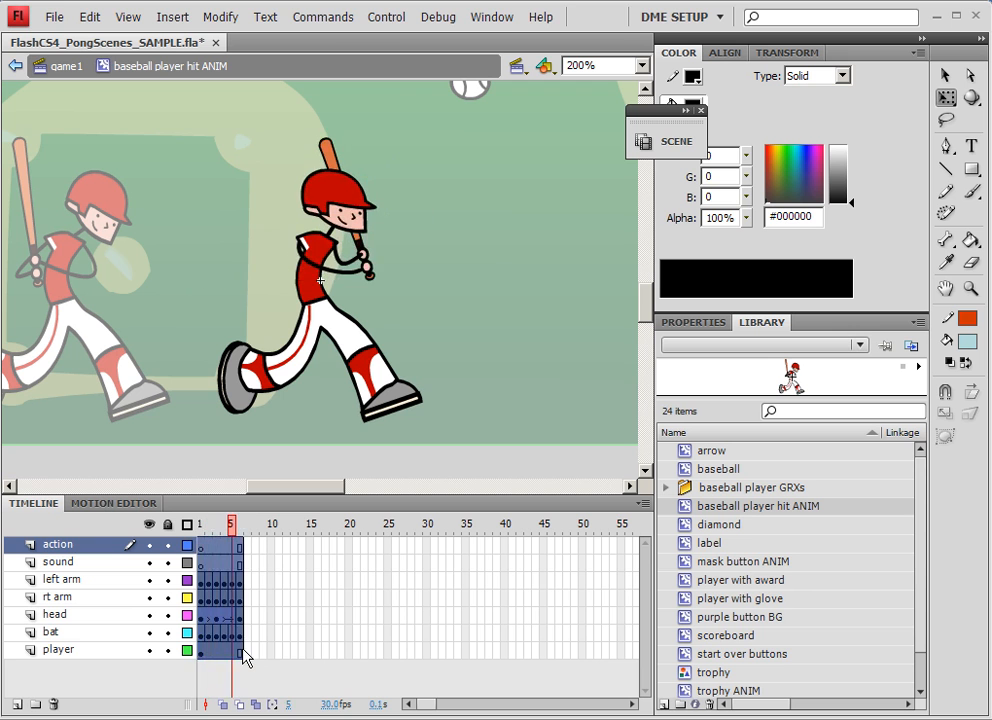
{"action": "left_click", "coordinate": [205, 632]}
{"action": "left_click_drag", "start_coordinate": [202, 549], "coordinate": [210, 550]}
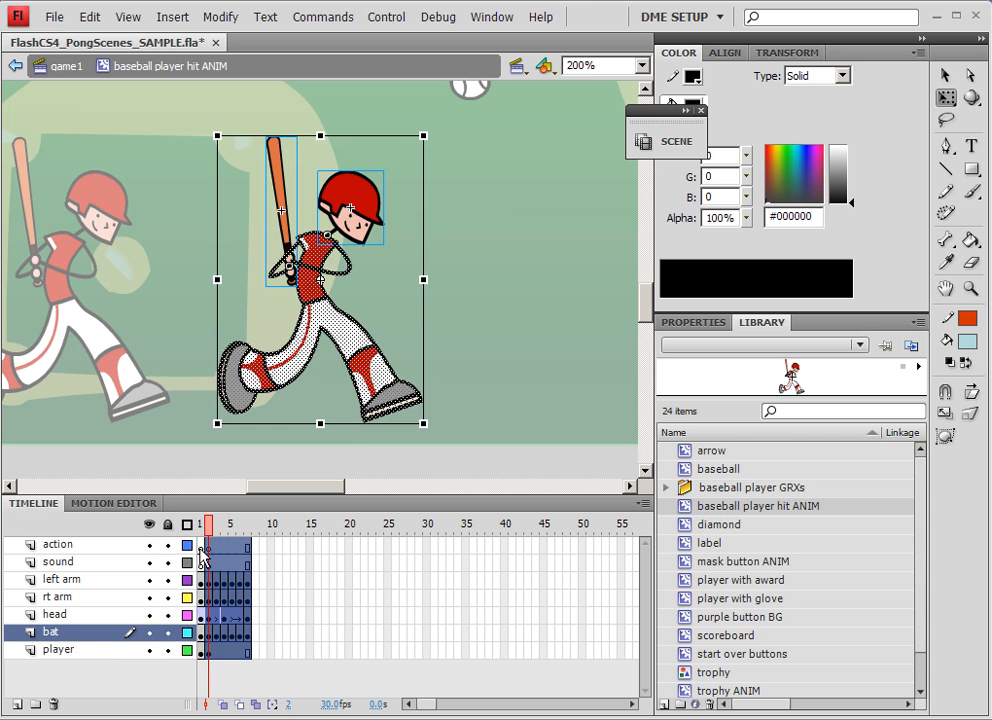
Add the script stop(); to frame 1 of the action layer
{"action": "left_click", "coordinate": [203, 545]}
{"action": "left_click", "coordinate": [203, 562]}
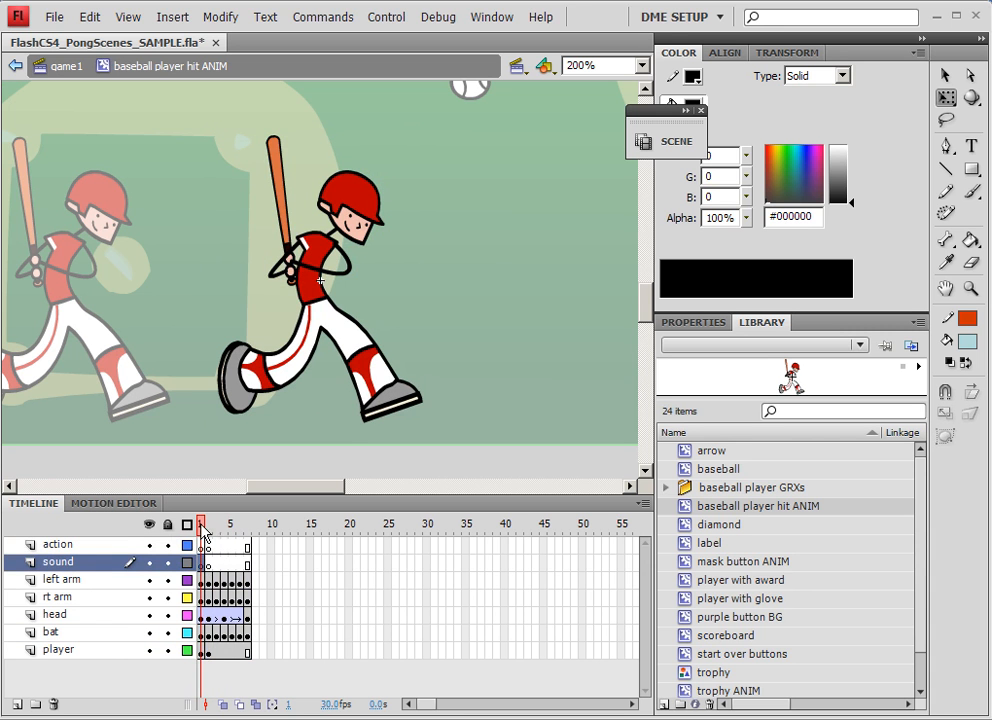
{"action": "mouse_move", "coordinate": [203, 532]}
{"action": "left_mouse_down"}
{"action": "mouse_move", "coordinate": [248, 524]}
{"action": "mouse_move", "coordinate": [200, 530]}
{"action": "left_mouse_up"}
{"action": "left_click", "coordinate": [203, 546]}
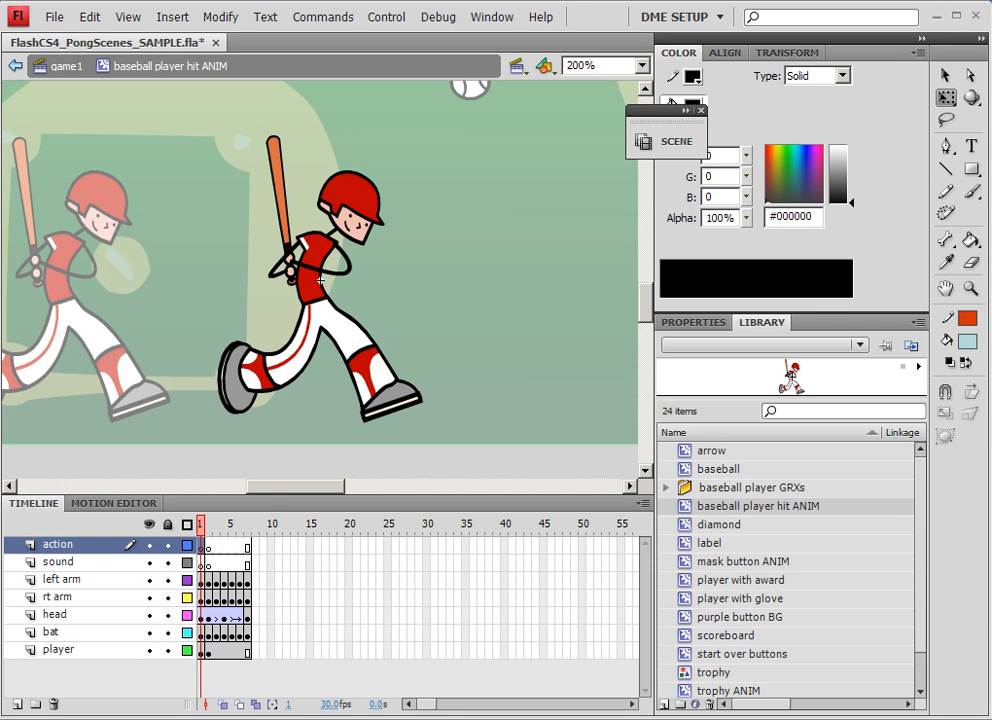
{"action": "key", "text": "F9"}
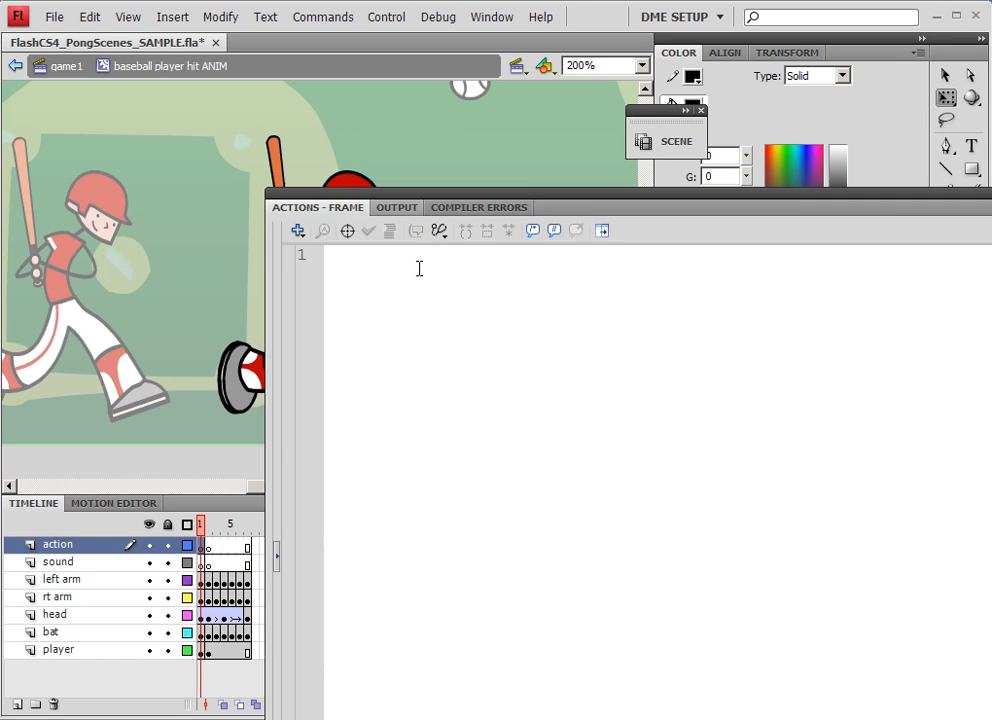
{"action": "left_click", "coordinate": [383, 339]}
{"action": "type", "text": "stop();"}
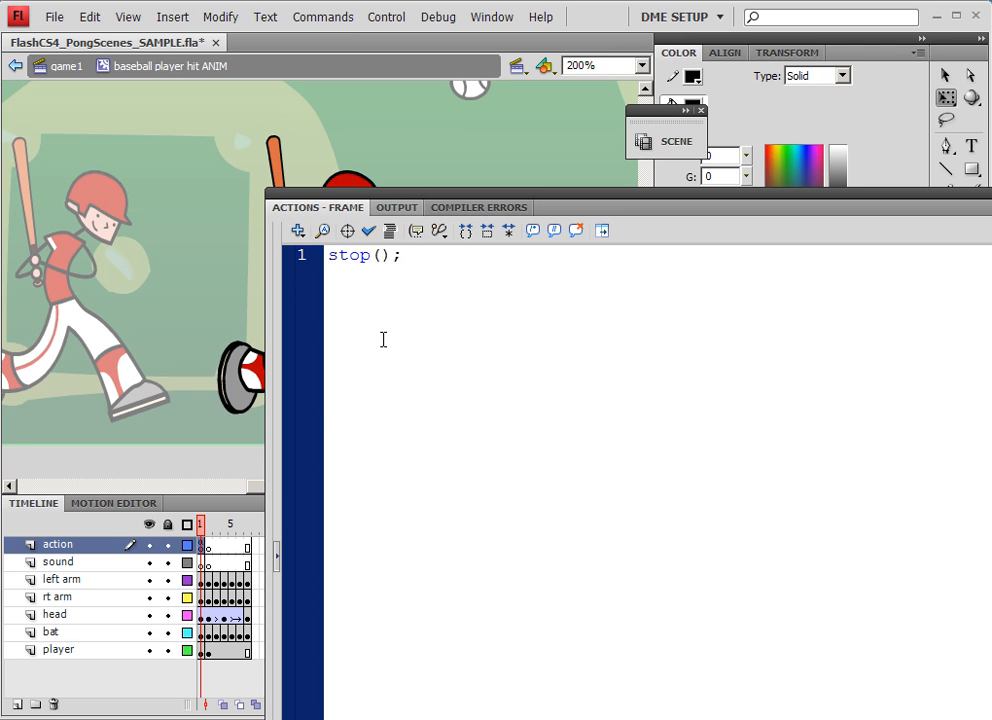
{"action": "key", "text": "F9"}
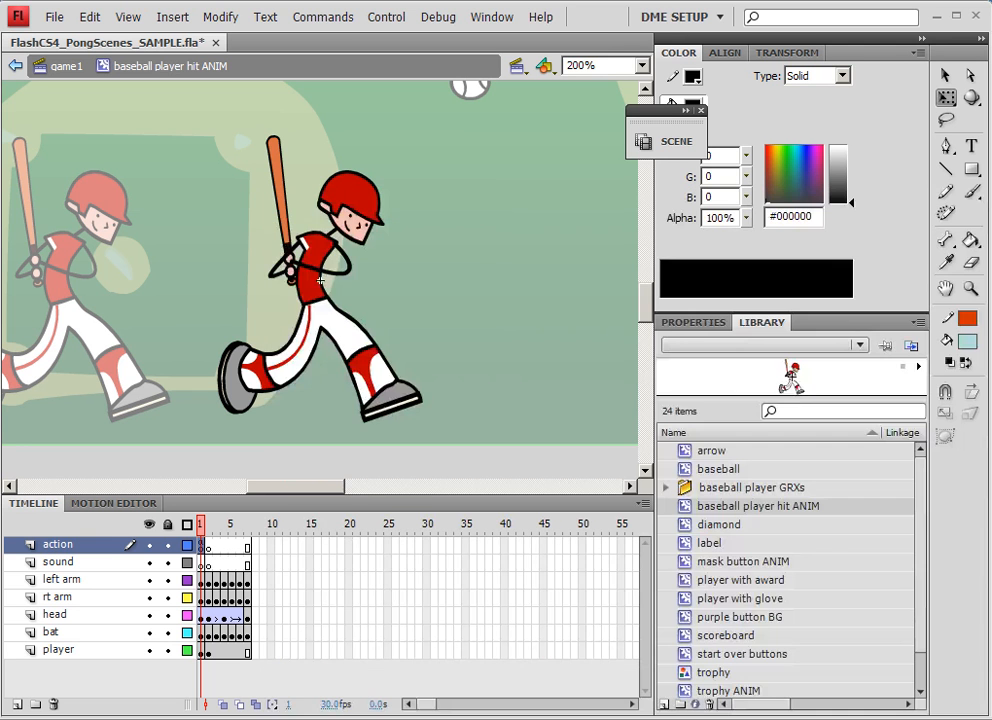
Label frame 2 of the action layer hit
{"action": "left_click", "coordinate": [209, 550]}
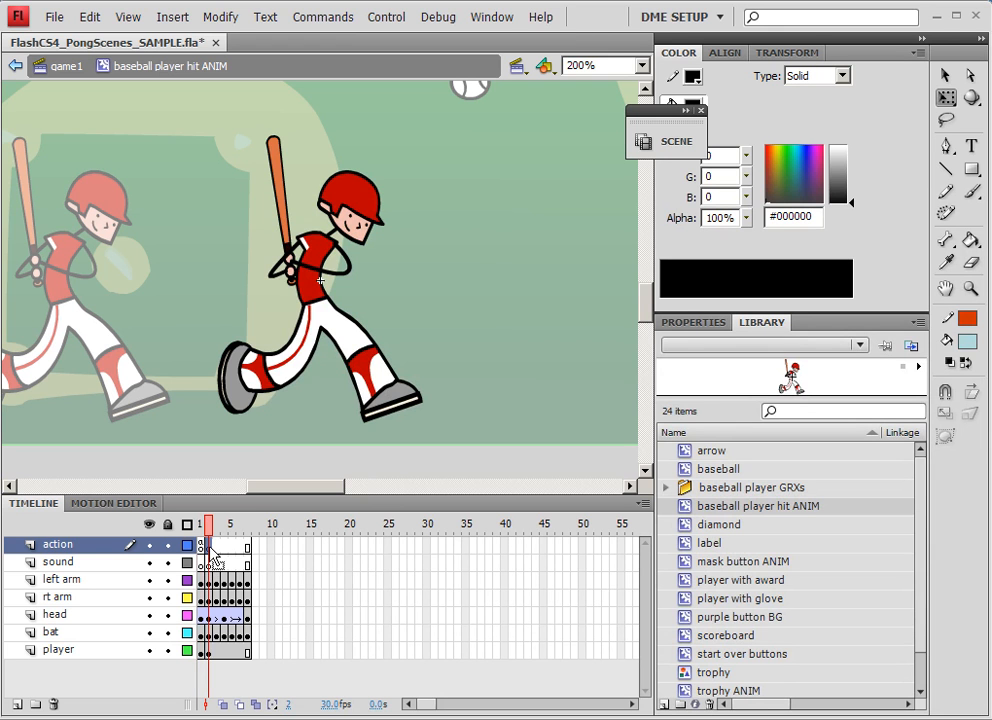
{"action": "left_click", "coordinate": [686, 322]}
{"action": "left_click", "coordinate": [747, 425]}
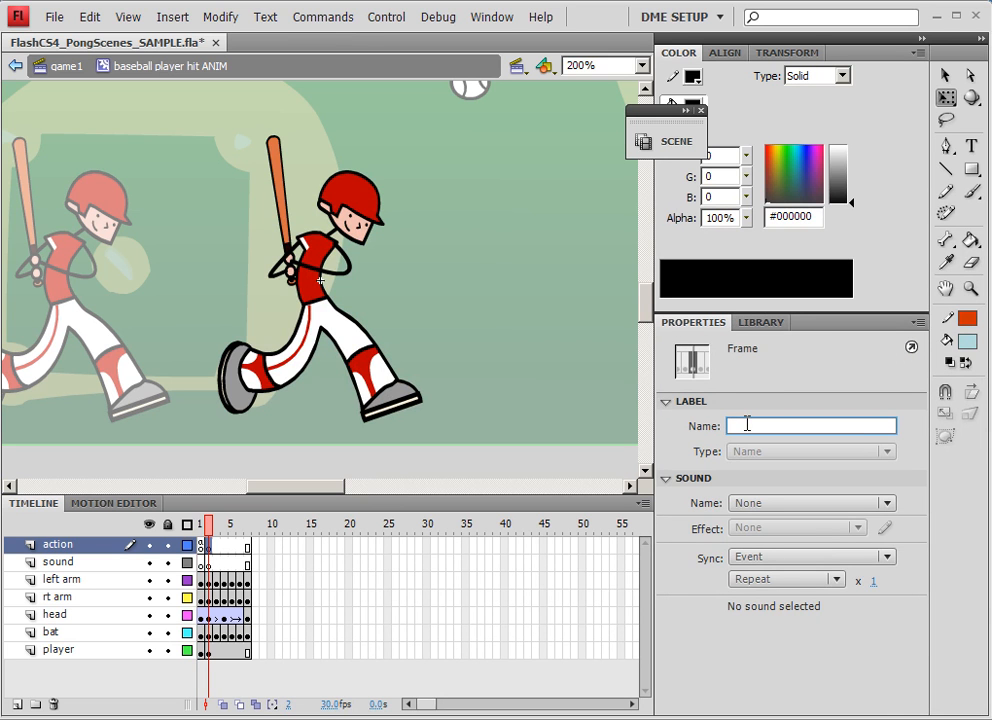
{"action": "type", "text": "hit"}
{"action": "key", "text": "Return"}
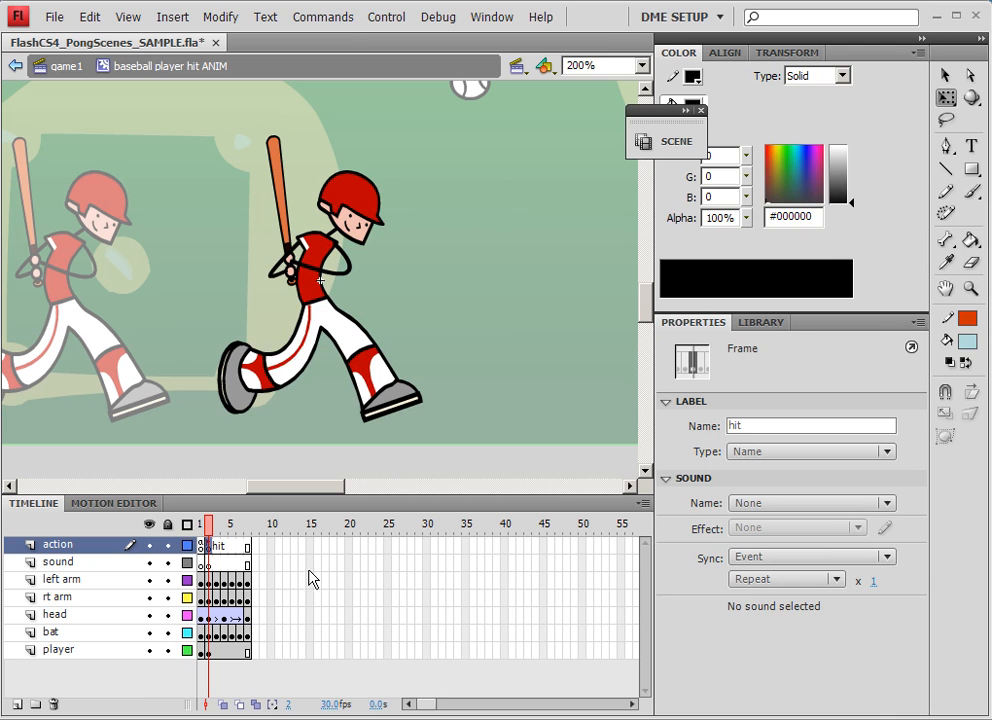
{"action": "left_click", "coordinate": [210, 566]}
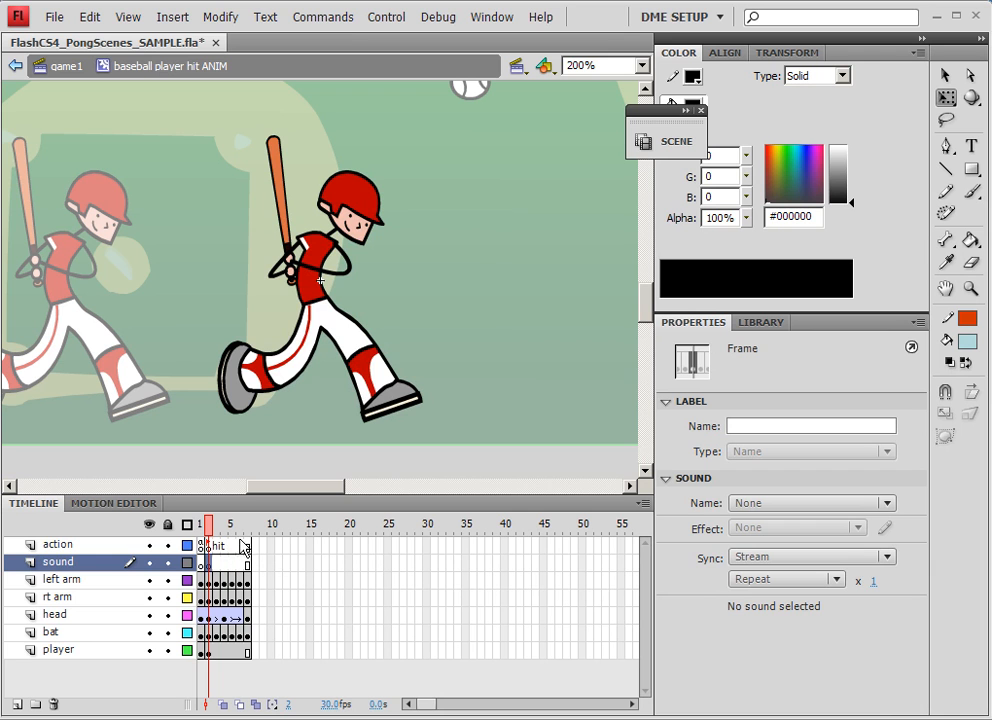
{"action": "left_click", "coordinate": [201, 546]}
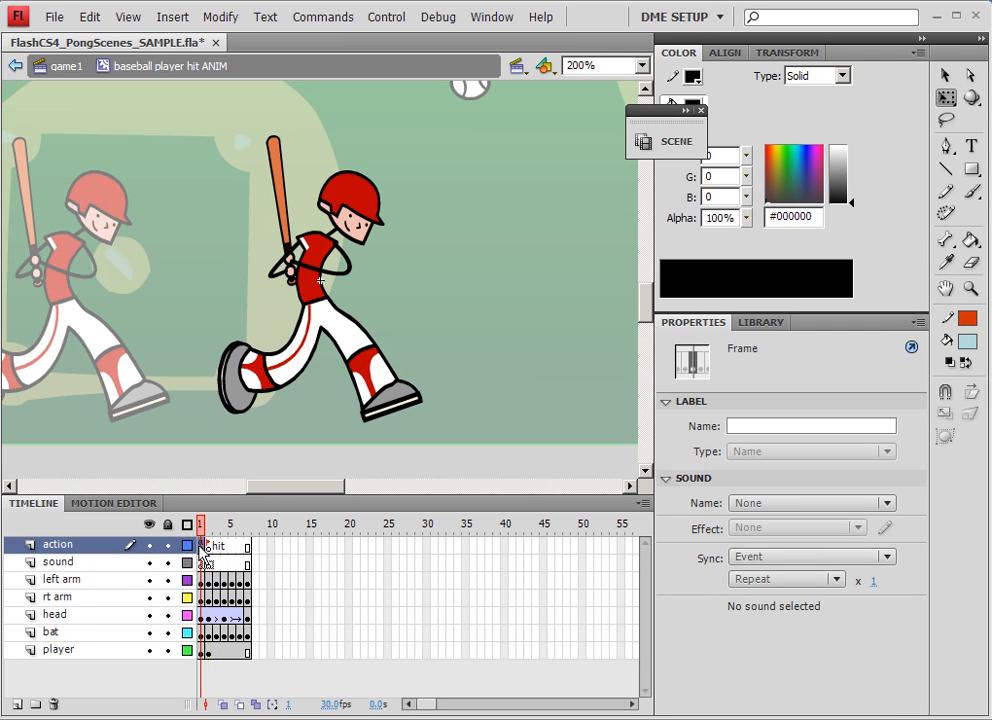
{"action": "left_click", "coordinate": [208, 543]}
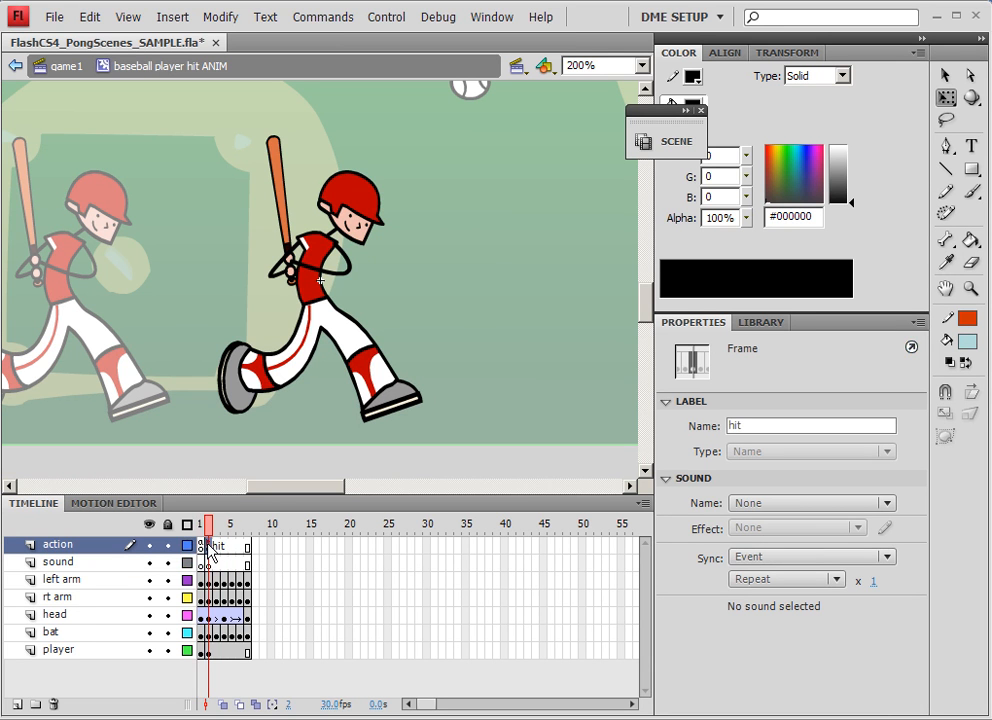
{"action": "mouse_move", "coordinate": [209, 529]}
{"action": "left_mouse_down"}
{"action": "mouse_move", "coordinate": [193, 527]}
{"action": "mouse_move", "coordinate": [250, 536]}
{"action": "mouse_move", "coordinate": [196, 528]}
{"action": "mouse_move", "coordinate": [250, 536]}
{"action": "mouse_move", "coordinate": [197, 542]}
{"action": "left_mouse_up"}
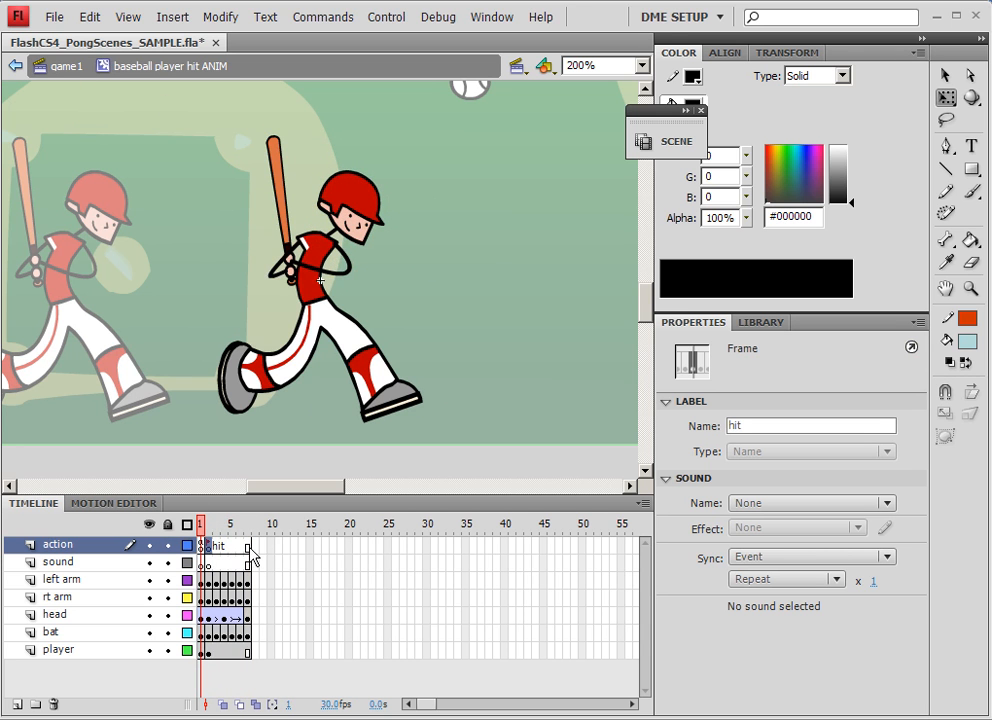
Return to the game1 scene, move the animated player slightly aside and delete the static left baseball player
{"action": "left_click", "coordinate": [62, 66]}
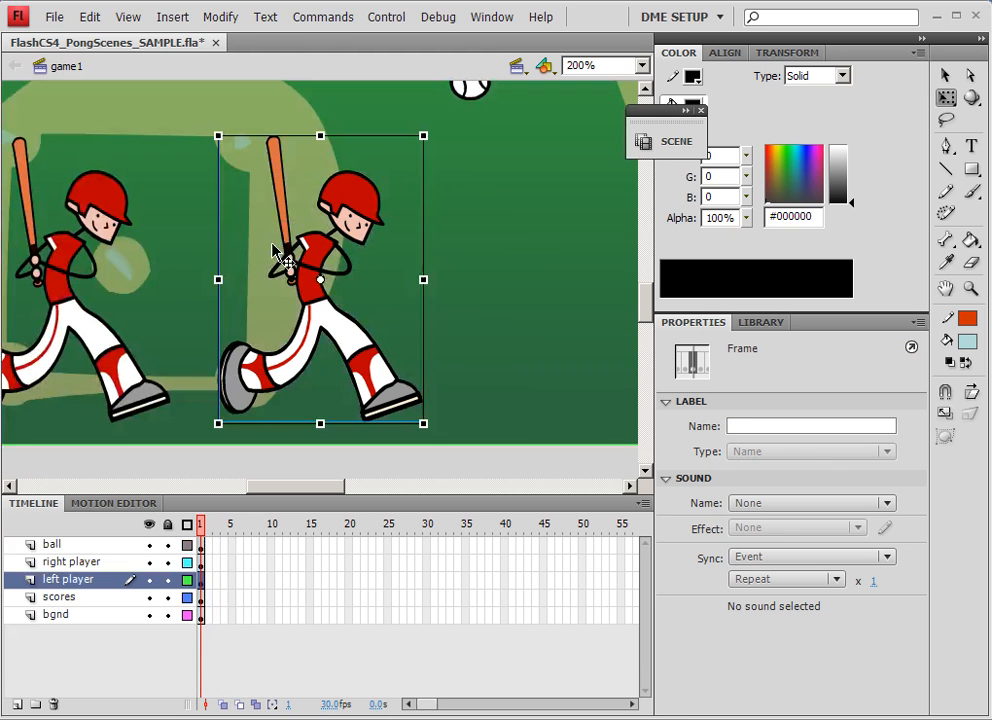
{"action": "left_click_drag", "start_coordinate": [302, 274], "coordinate": [283, 274]}
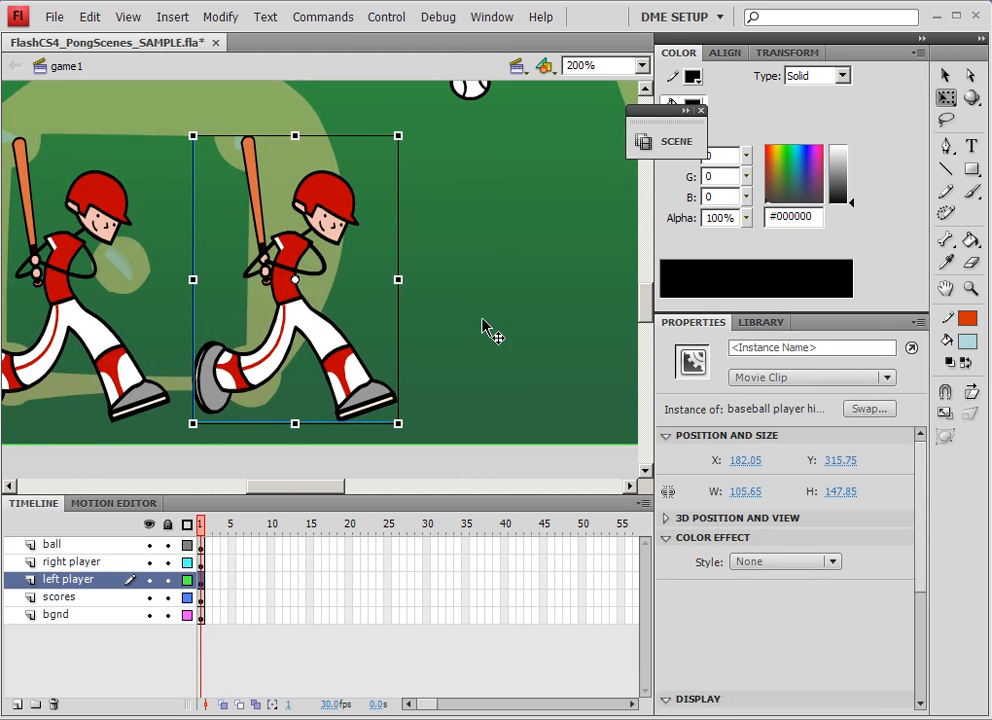
{"action": "left_click", "coordinate": [85, 316]}
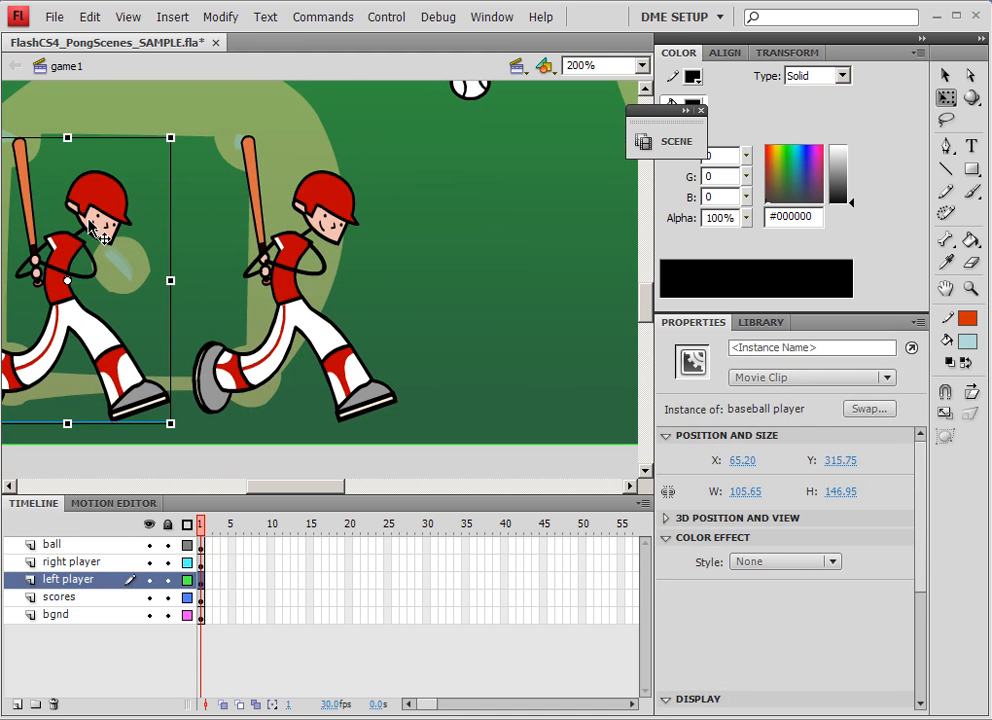
{"action": "key", "text": "Delete"}
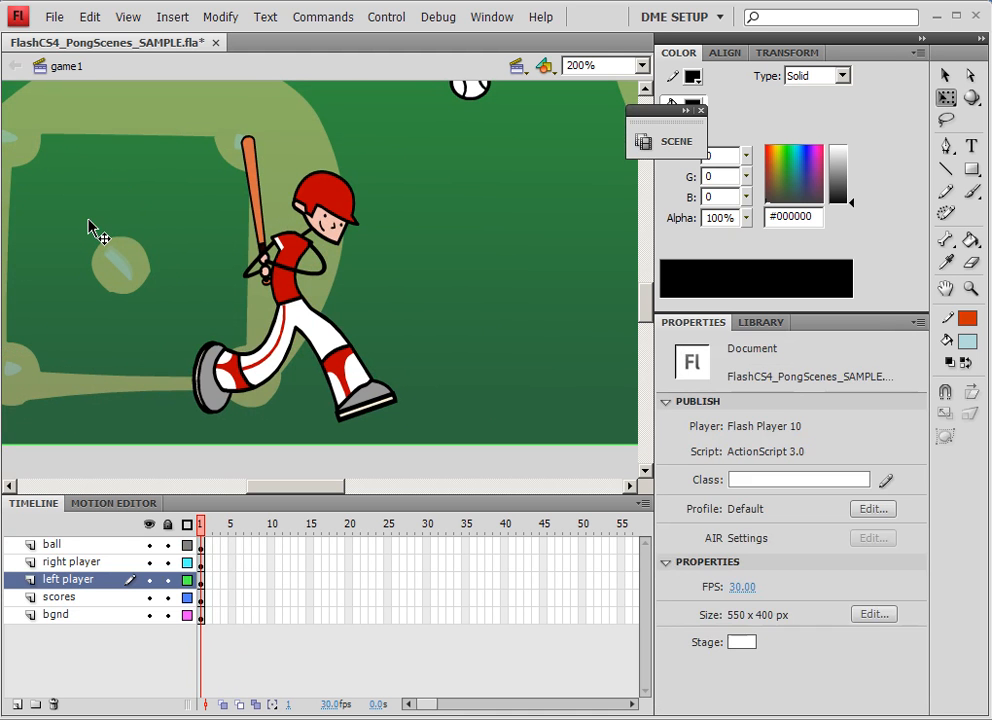
Place the animated player on the left side of the field at about X 98 and name its instance leftplayer_mc
{"action": "left_click", "coordinate": [290, 258]}
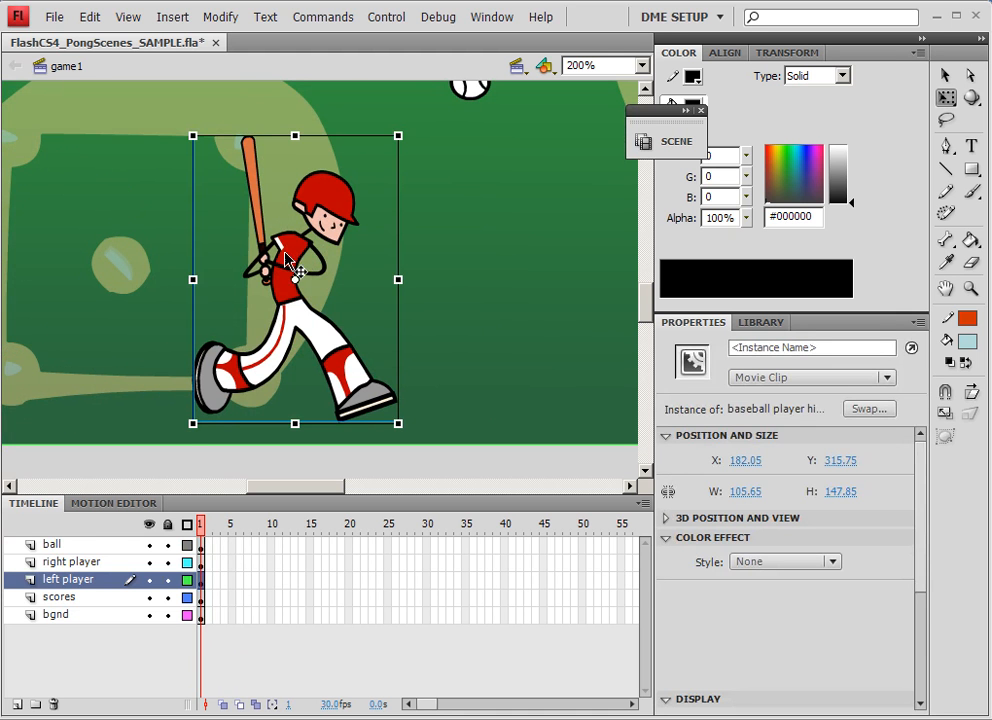
{"action": "left_click_drag", "start_coordinate": [290, 258], "coordinate": [126, 258]}
{"action": "left_click", "coordinate": [774, 346]}
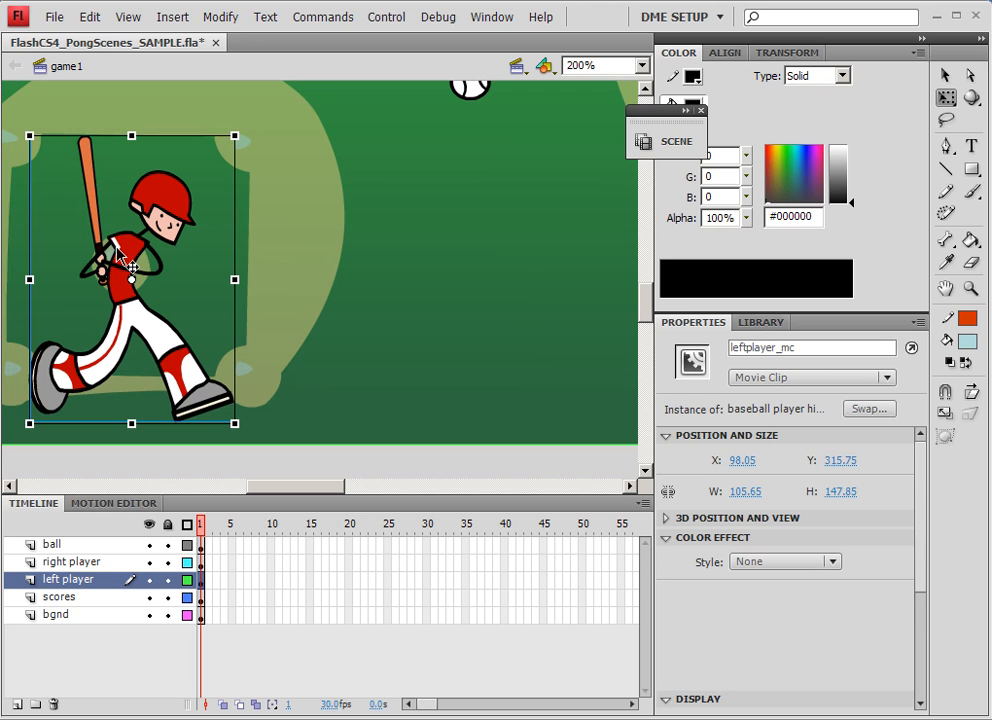
{"action": "left_click", "coordinate": [336, 253]}
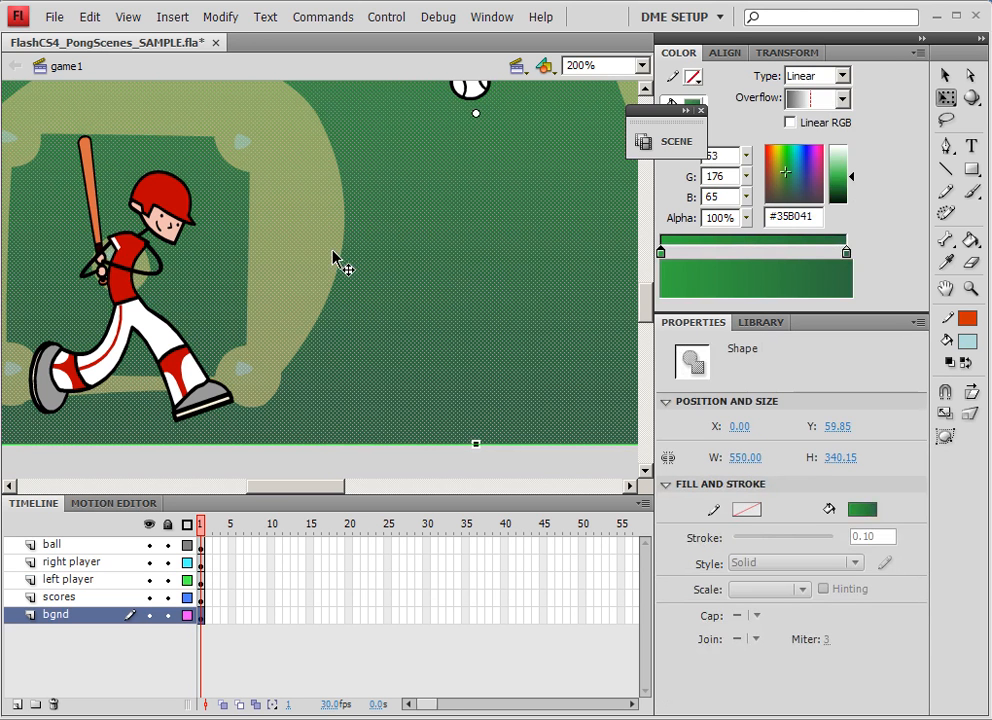
Duplicate the animated left player to about X 265 and mirror the copy by setting its width scale to -100%
{"action": "left_click", "coordinate": [129, 274]}
{"action": "left_click_drag", "start_coordinate": [130, 277], "coordinate": [455, 264], "text": "alt"}
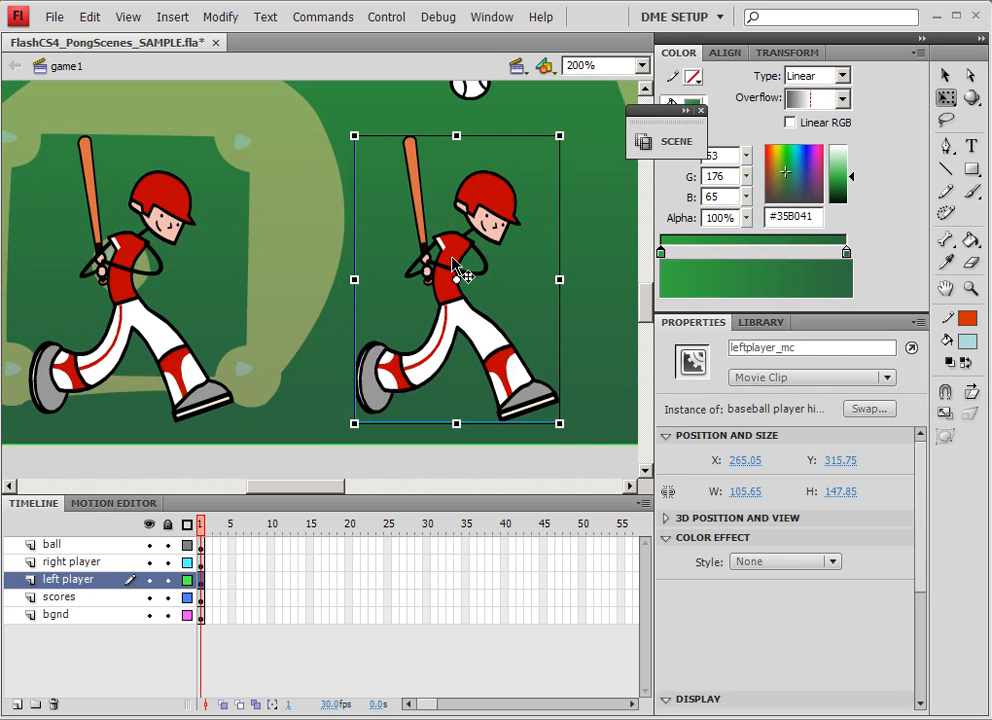
{"action": "left_click", "coordinate": [787, 55]}
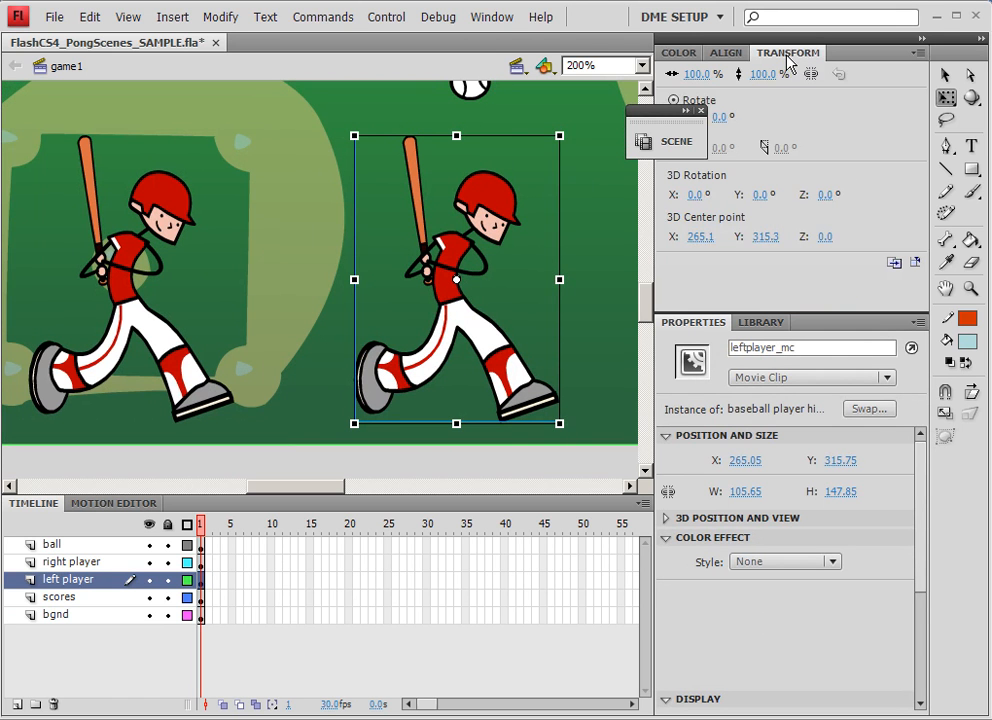
{"action": "left_click", "coordinate": [692, 74]}
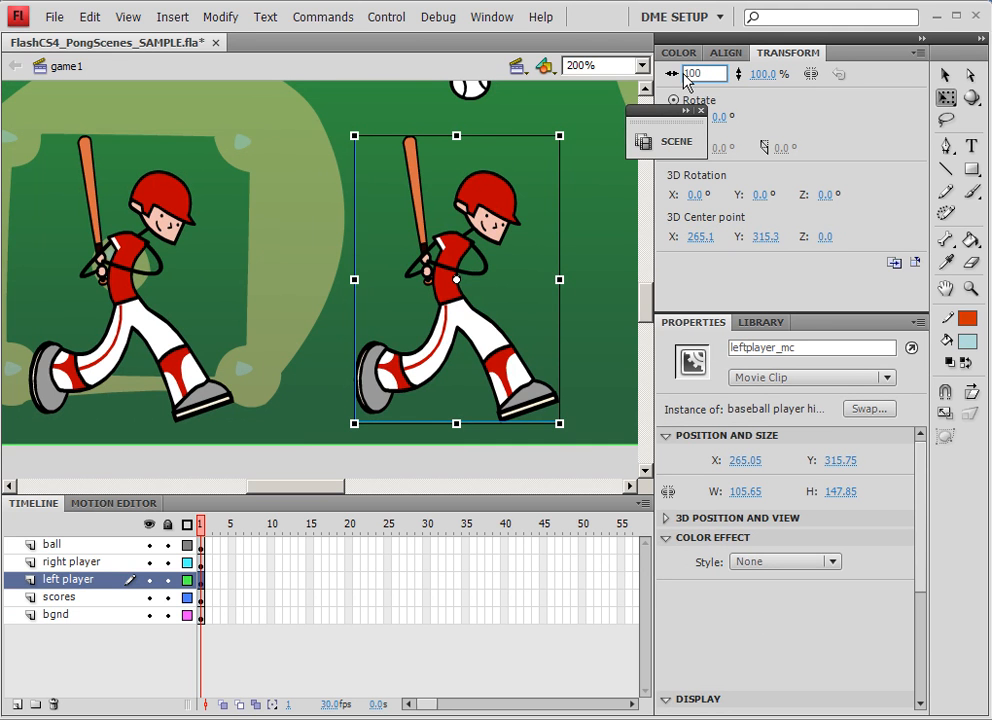
{"action": "type", "text": "-"}
{"action": "key", "text": "Return"}
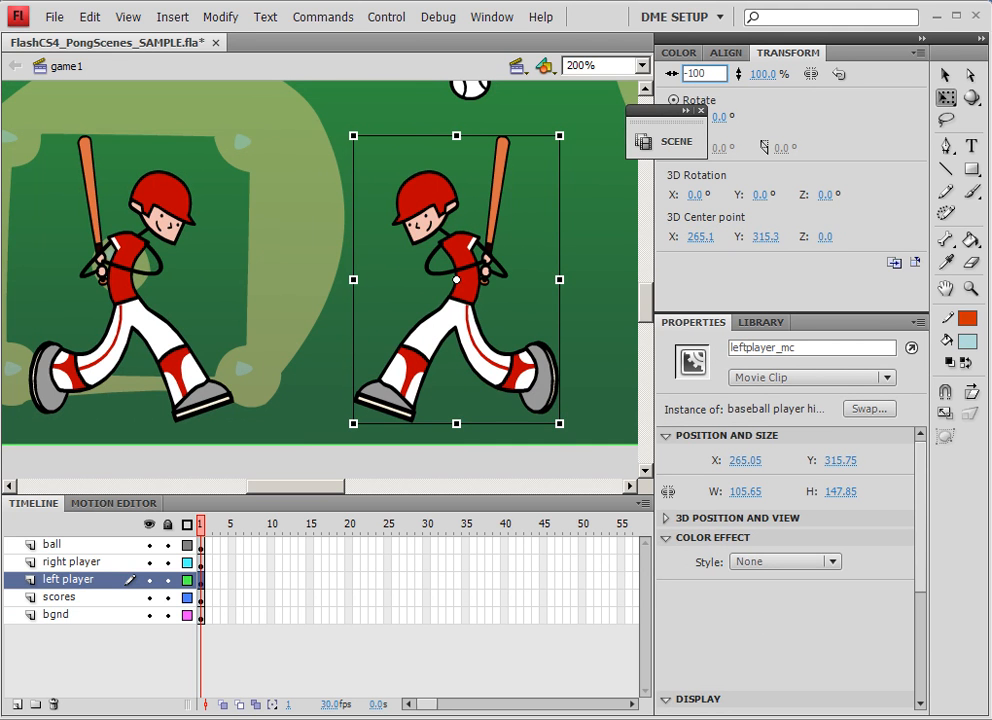
Replace the static right player with the mirrored animated copy at about X 477 and name its instance rightplayer_mc
{"action": "left_click_drag", "start_coordinate": [524, 263], "coordinate": [140, 266]}
{"action": "left_click", "coordinate": [509, 266]}
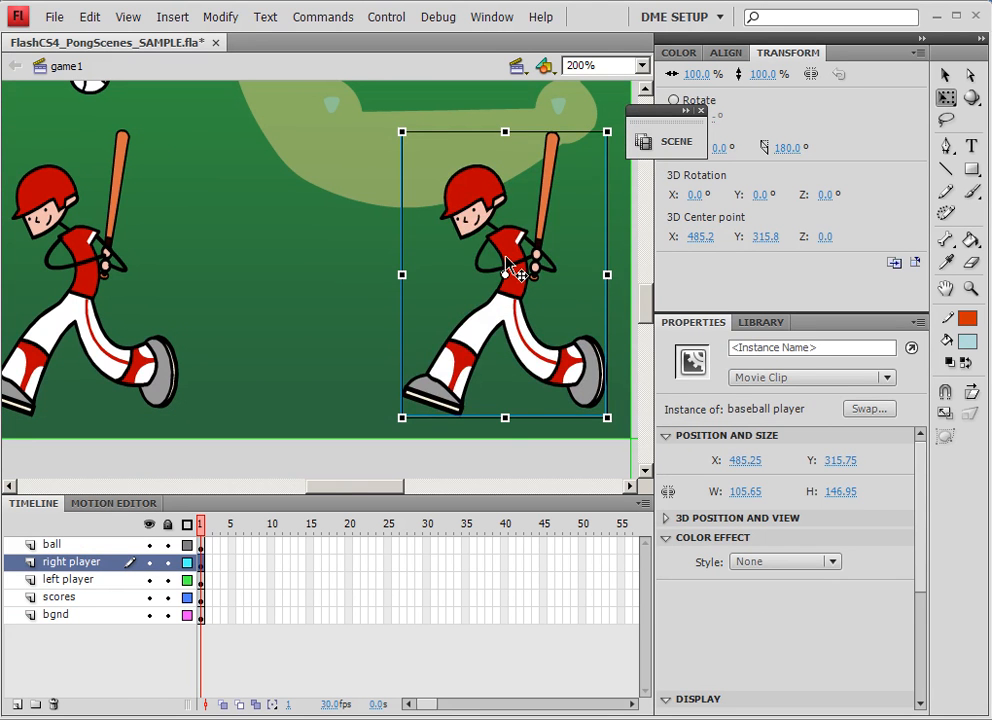
{"action": "key", "text": "Delete"}
{"action": "left_click_drag", "start_coordinate": [97, 294], "coordinate": [508, 318]}
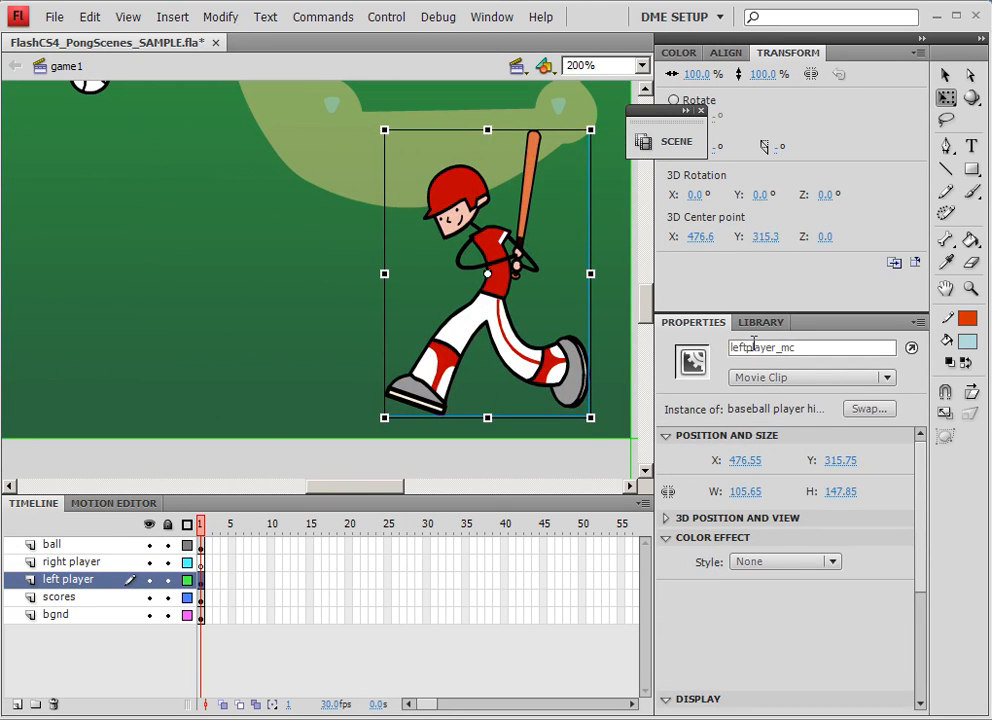
{"action": "left_click", "coordinate": [752, 347]}
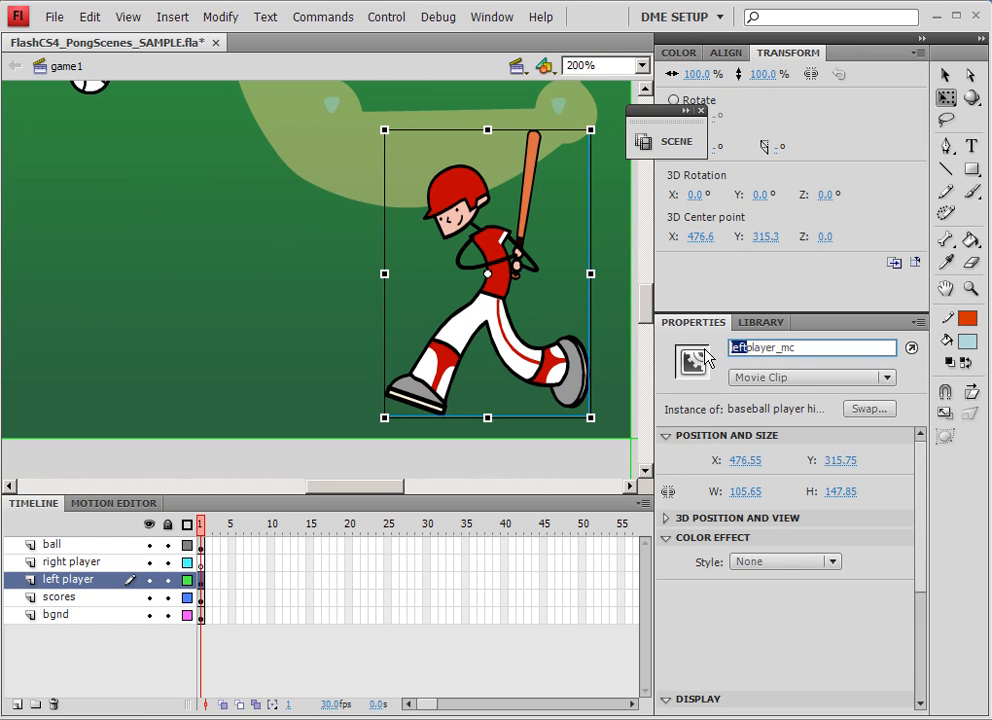
{"action": "type", "text": "right"}
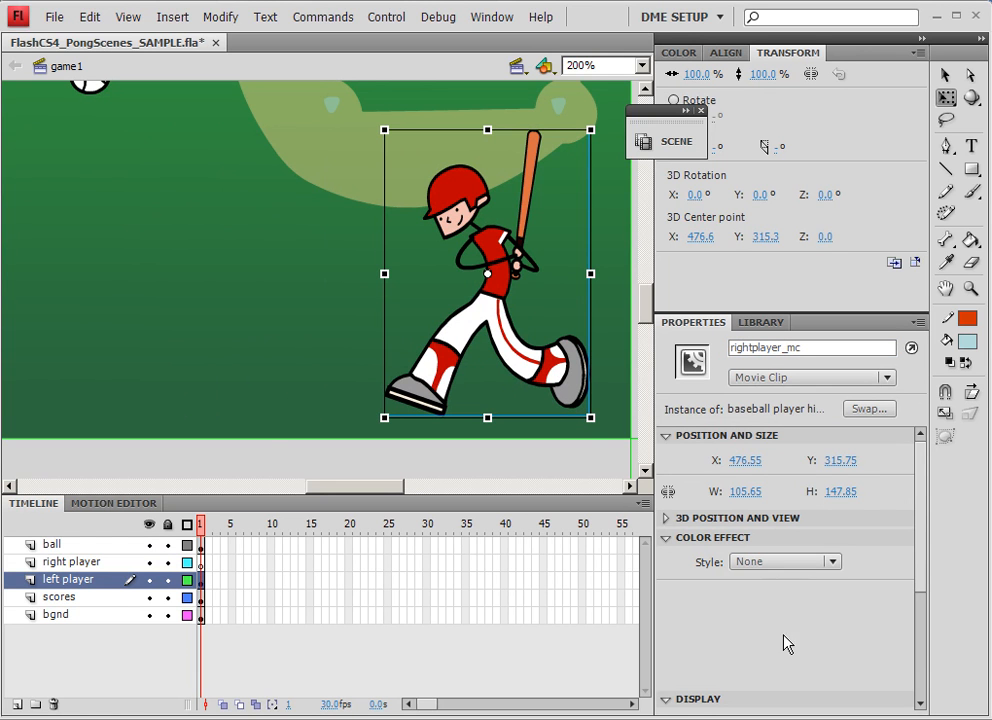
Tint the right player with an Advanced color effect: red 93%, with offsets of red -44, green 31 and blue -3
{"action": "left_click", "coordinate": [781, 565]}
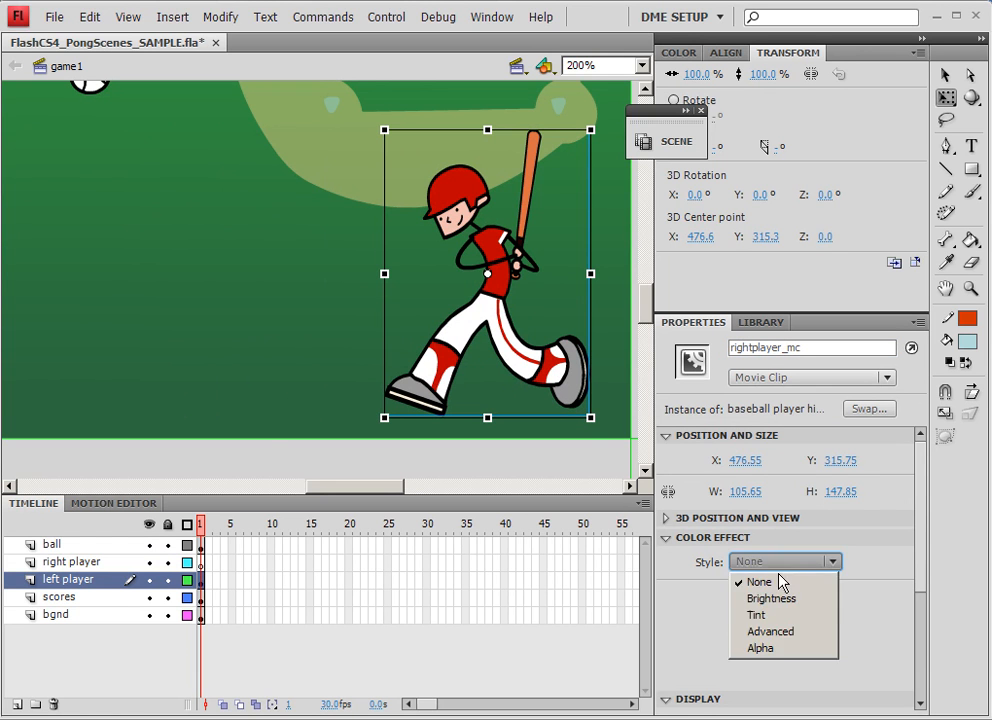
{"action": "left_click", "coordinate": [782, 633]}
{"action": "left_click", "coordinate": [841, 618]}
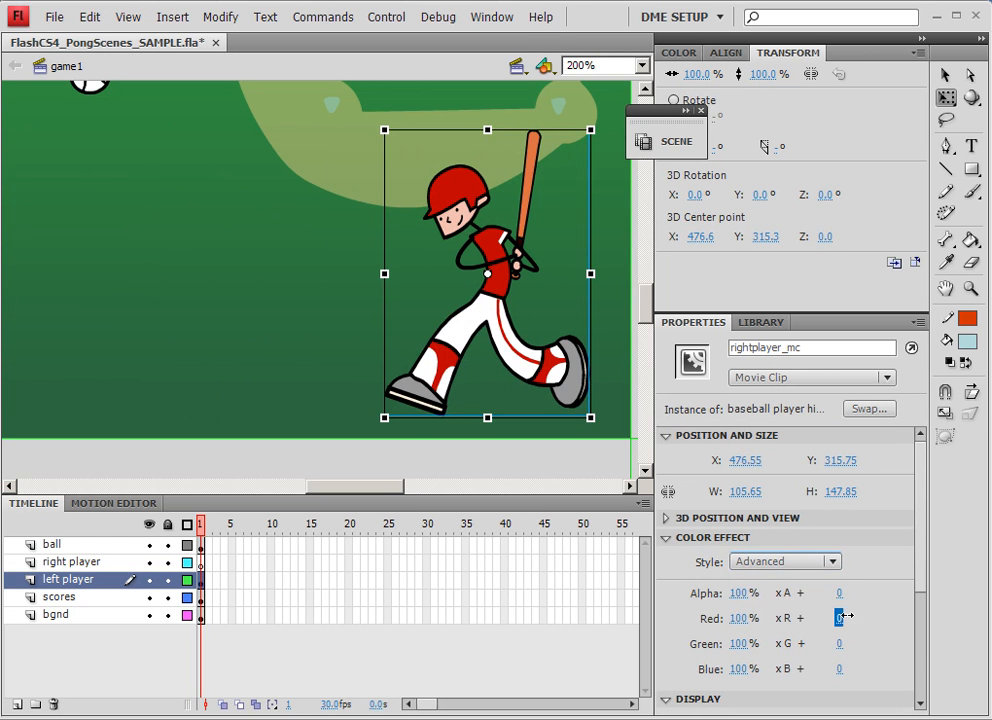
{"action": "left_click_drag", "start_coordinate": [846, 616], "coordinate": [843, 647]}
{"action": "left_click", "coordinate": [839, 644]}
{"action": "key", "text": "Return"}
{"action": "left_click_drag", "start_coordinate": [837, 642], "coordinate": [843, 667]}
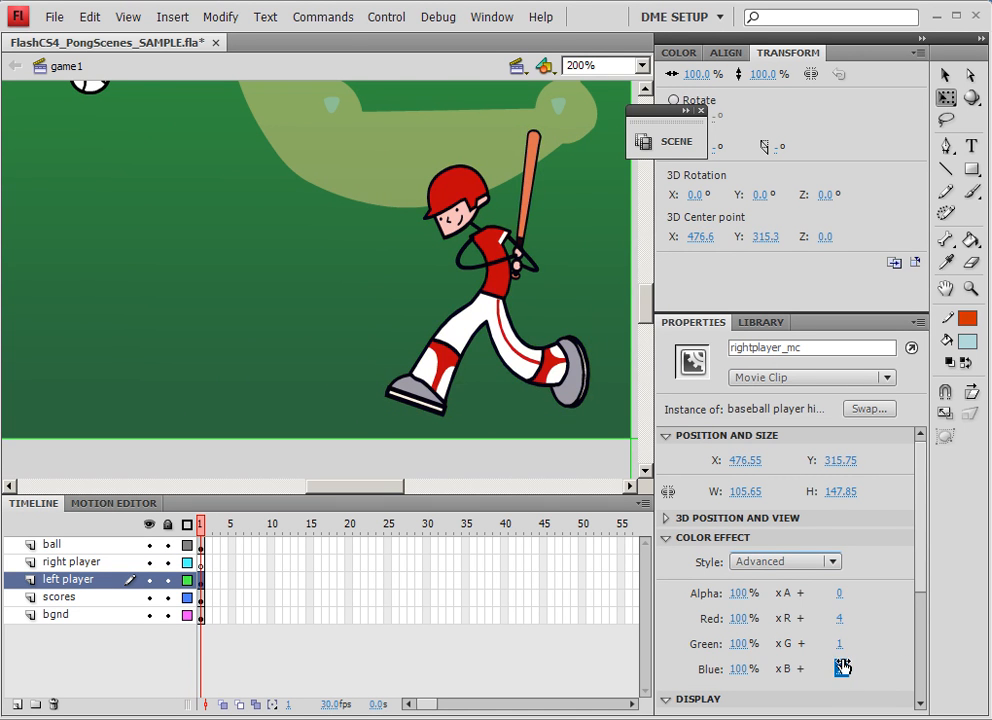
{"action": "left_click_drag", "start_coordinate": [740, 643], "coordinate": [828, 636]}
{"action": "left_click_drag", "start_coordinate": [750, 620], "coordinate": [856, 610]}
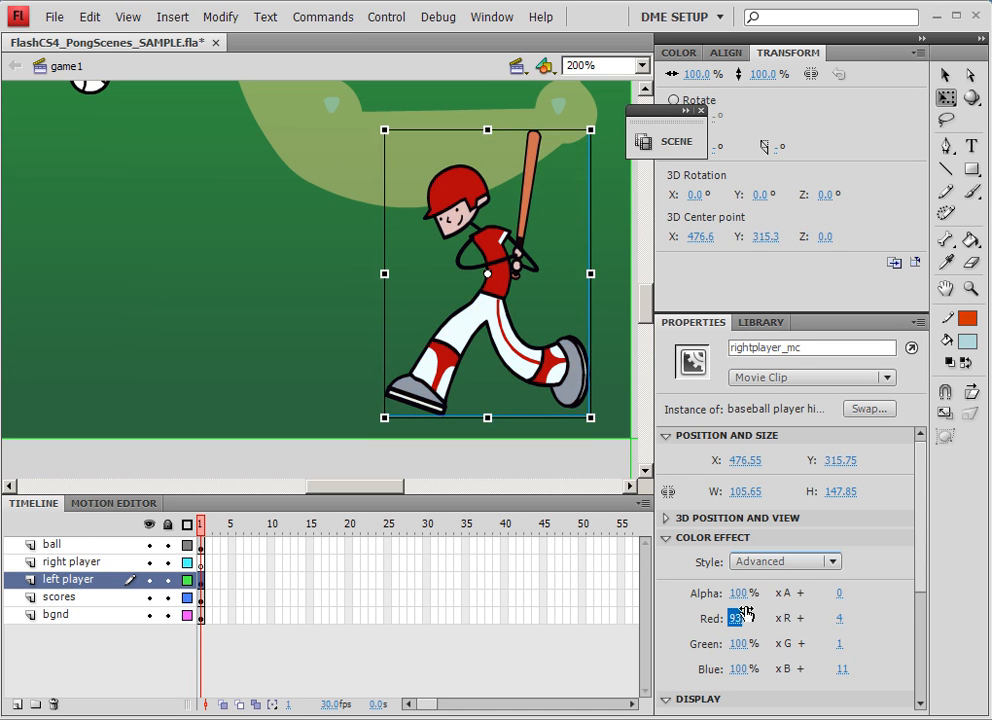
{"action": "left_click_drag", "start_coordinate": [736, 668], "coordinate": [794, 618]}
{"action": "mouse_move", "coordinate": [745, 668]}
{"action": "left_mouse_down"}
{"action": "mouse_move", "coordinate": [930, 664]}
{"action": "mouse_move", "coordinate": [745, 656]}
{"action": "left_mouse_up"}
{"action": "mouse_move", "coordinate": [806, 656]}
{"action": "left_mouse_down"}
{"action": "mouse_move", "coordinate": [819, 655]}
{"action": "mouse_move", "coordinate": [801, 655]}
{"action": "left_mouse_up"}
Check the tinted right player at 100% zoom and delete it from the field
{"action": "left_click", "coordinate": [252, 350]}
{"action": "key", "text": "ctrl+1"}
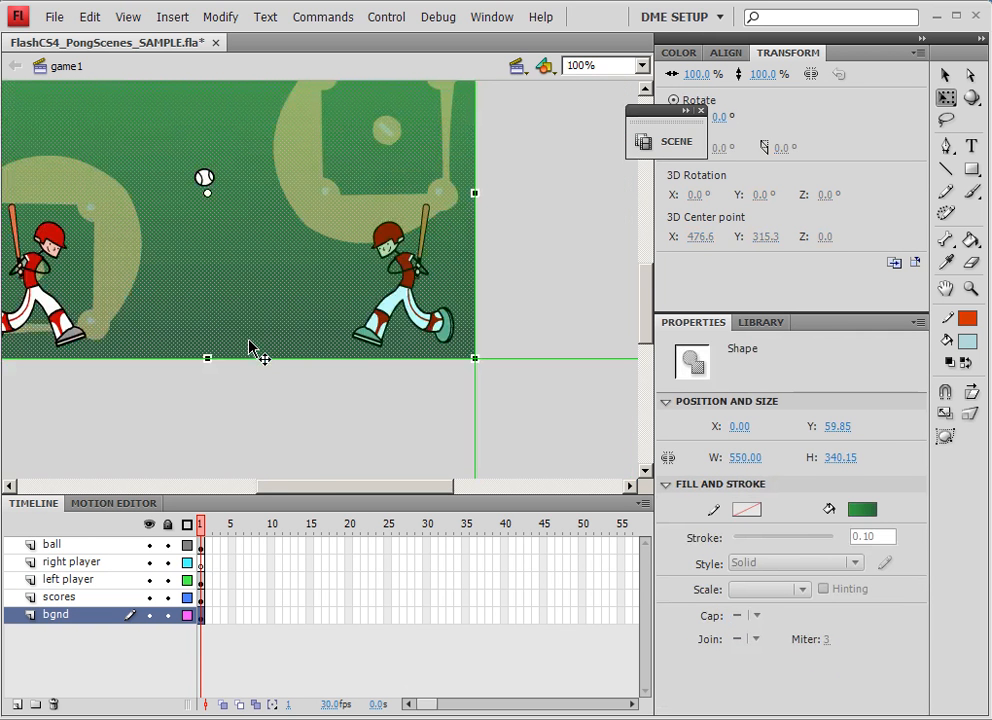
{"action": "left_click", "coordinate": [420, 306]}
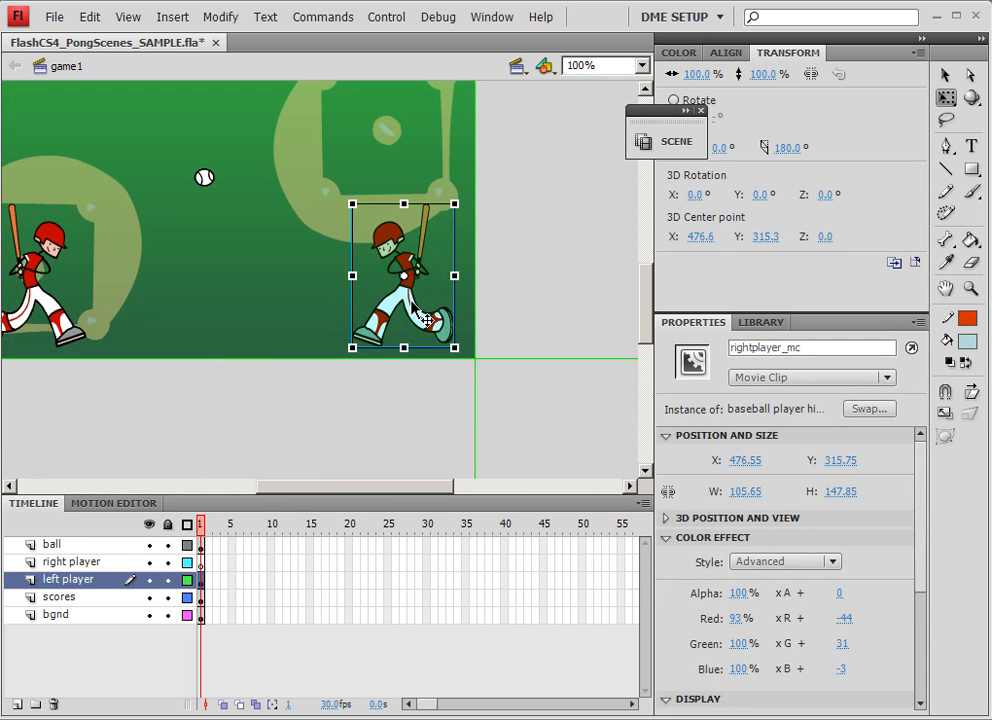
{"action": "key", "text": "Delete"}
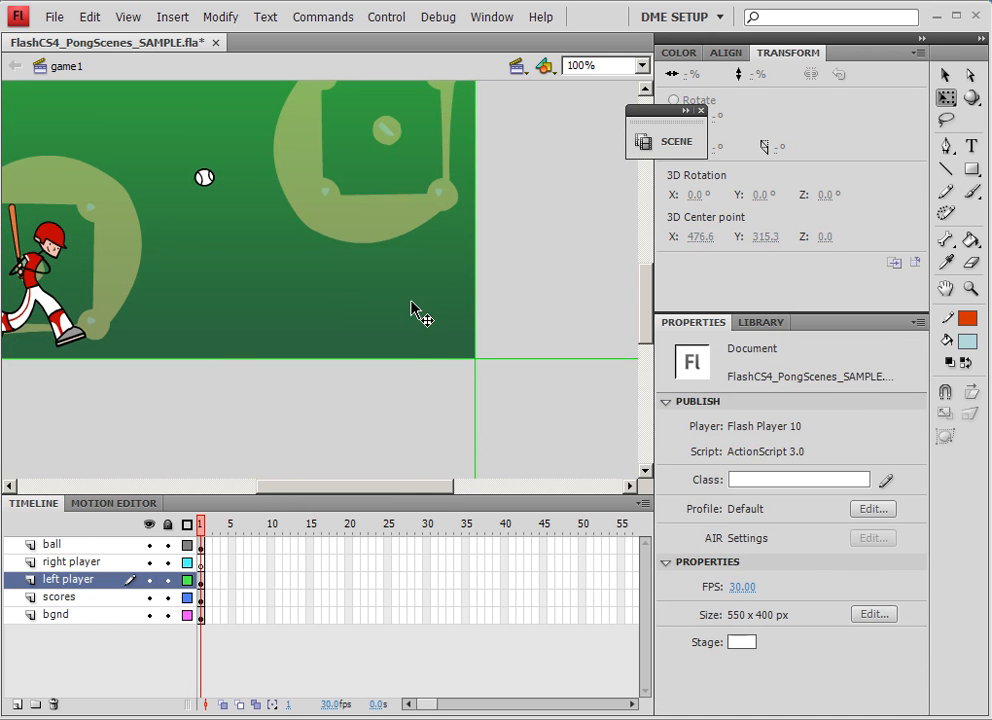
Duplicate the library symbol baseball player hit ANIM as a movie clip named baseball player hit ANIM copy
{"action": "left_click", "coordinate": [778, 323]}
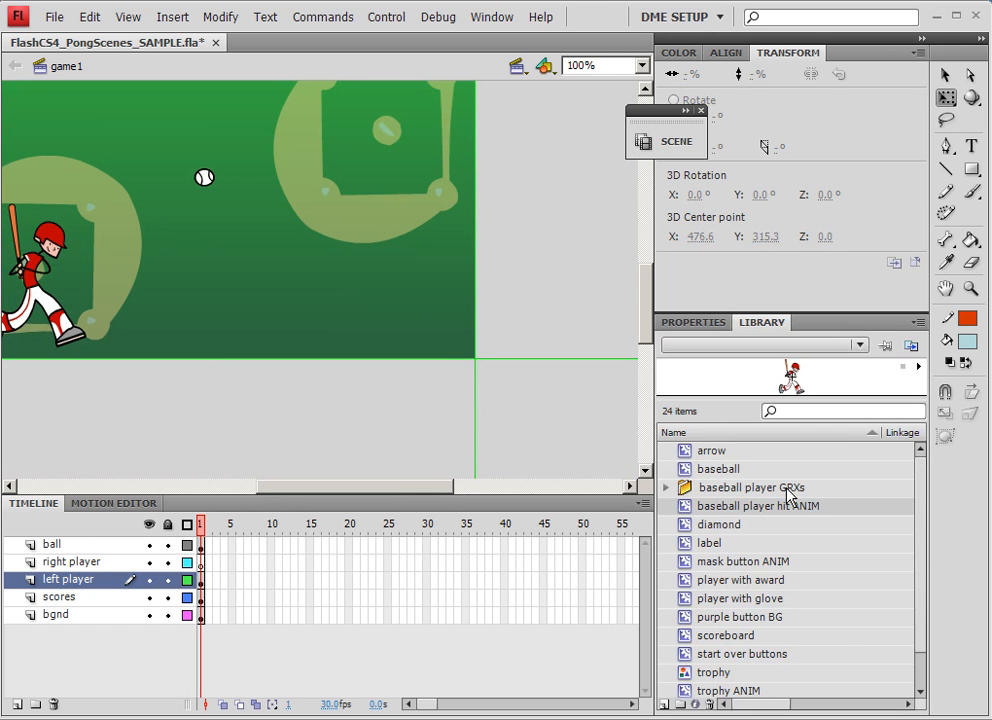
{"action": "left_click_drag", "start_coordinate": [916, 628], "coordinate": [915, 688]}
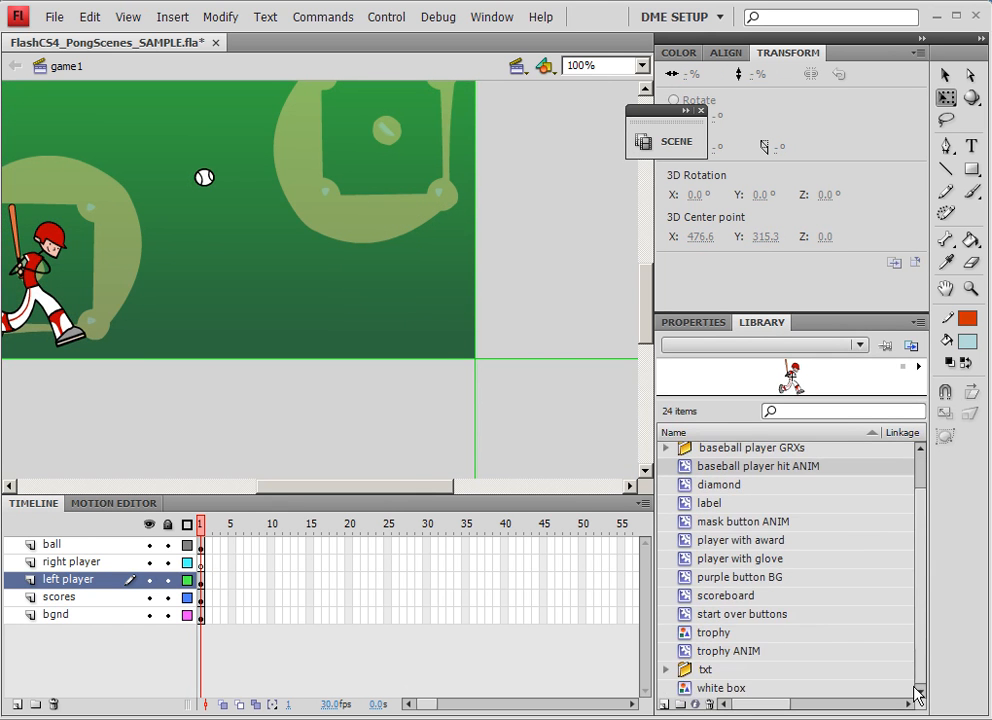
{"action": "right_click", "coordinate": [688, 475]}
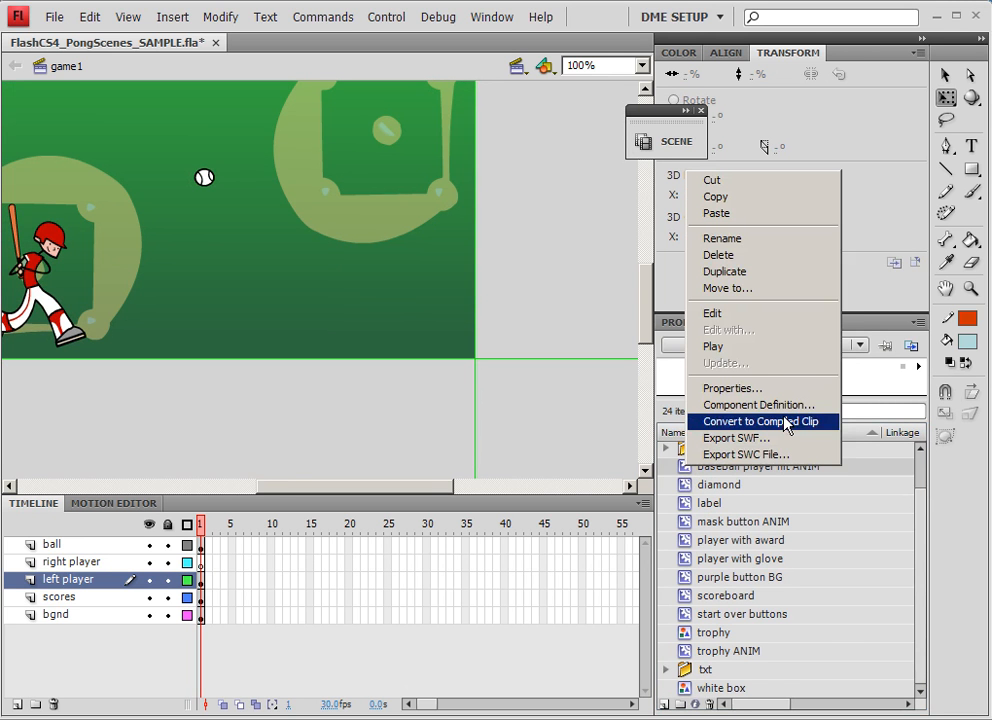
{"action": "left_click", "coordinate": [737, 273]}
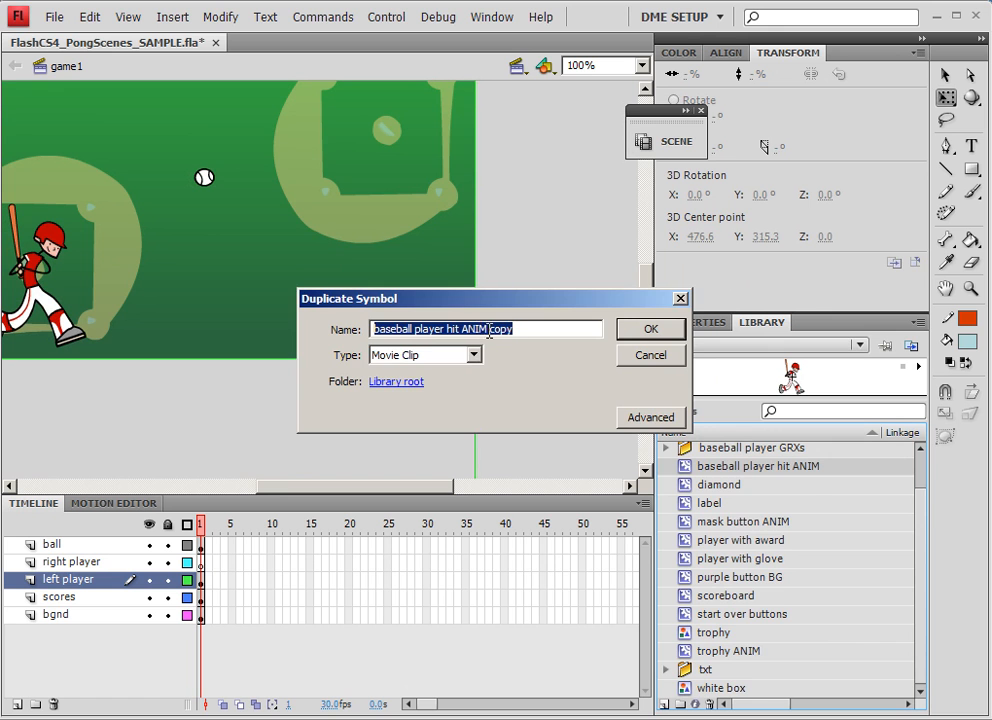
{"action": "key", "text": "Return"}
Place the duplicated player symbol on the field at about X 405, Y 305 and mirror it with a -100% width scale
{"action": "left_click_drag", "start_coordinate": [685, 486], "coordinate": [337, 272]}
{"action": "left_click", "coordinate": [693, 73]}
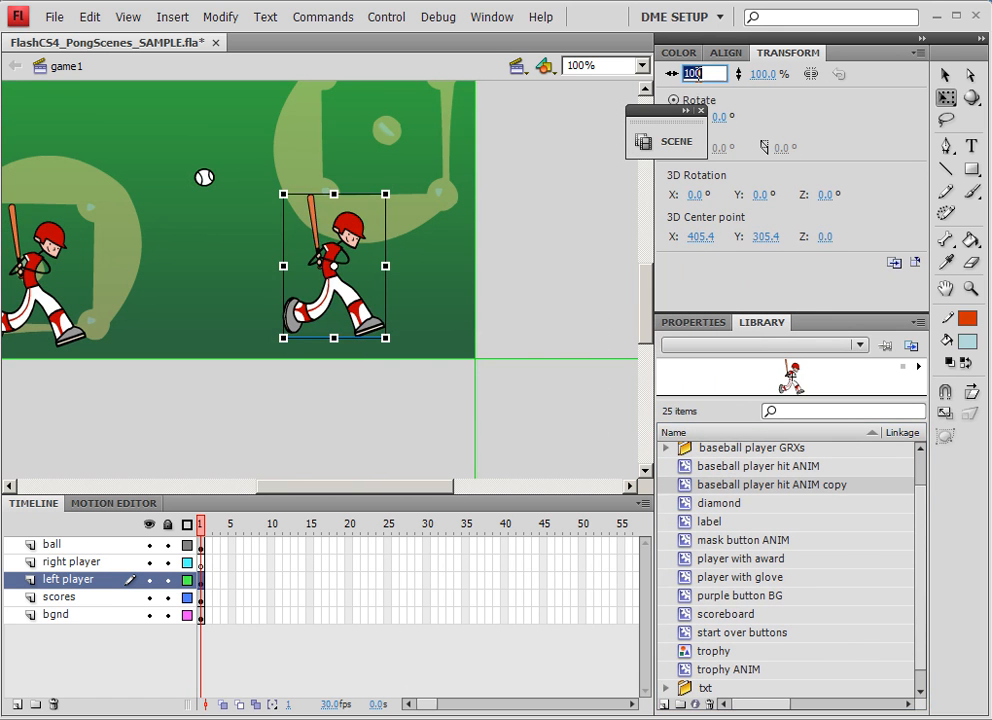
{"action": "type", "text": "-100"}
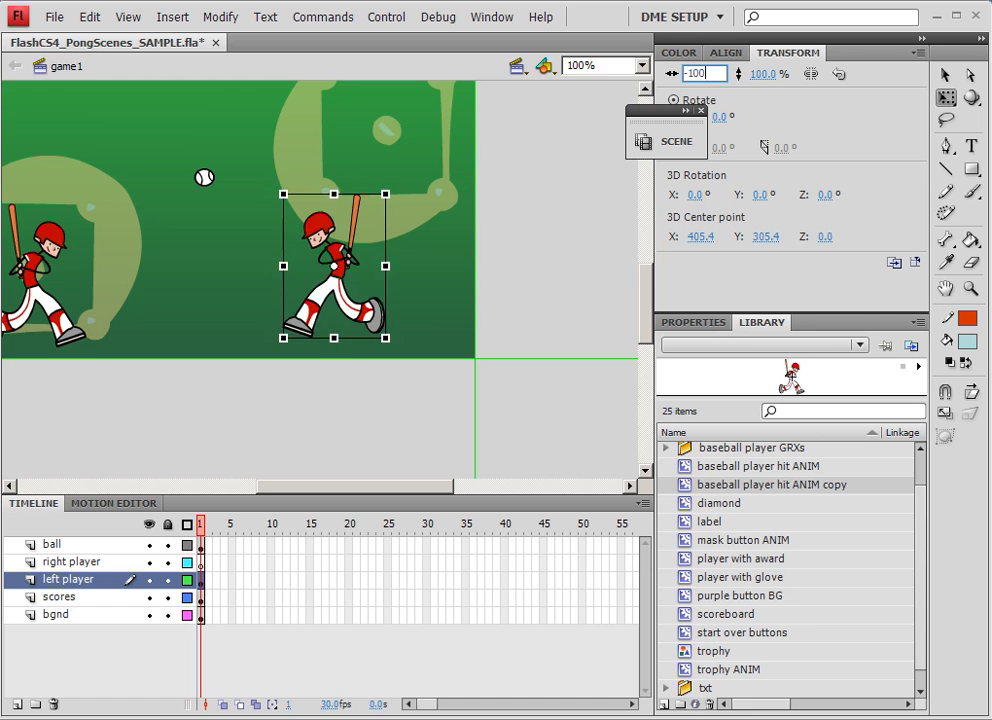
{"action": "key", "text": "Return"}
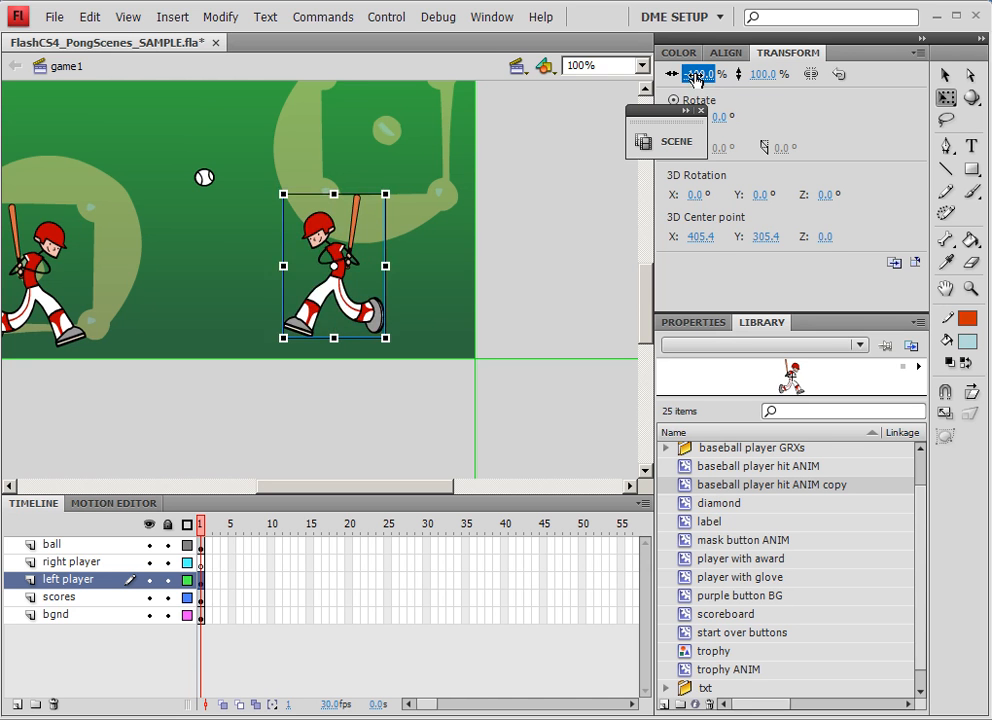
Open the mirrored copy for editing in place and fill its red jersey in frame 1 with blue
{"action": "double_click", "coordinate": [345, 262]}
{"action": "left_click", "coordinate": [339, 254]}
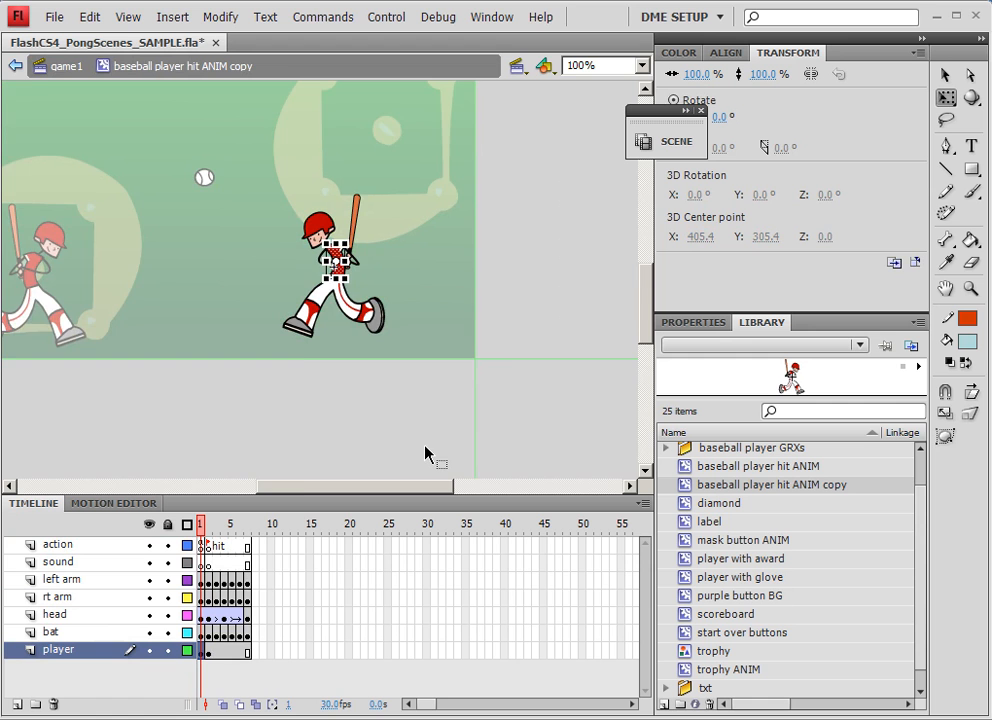
{"action": "key", "text": "ctrl+="}
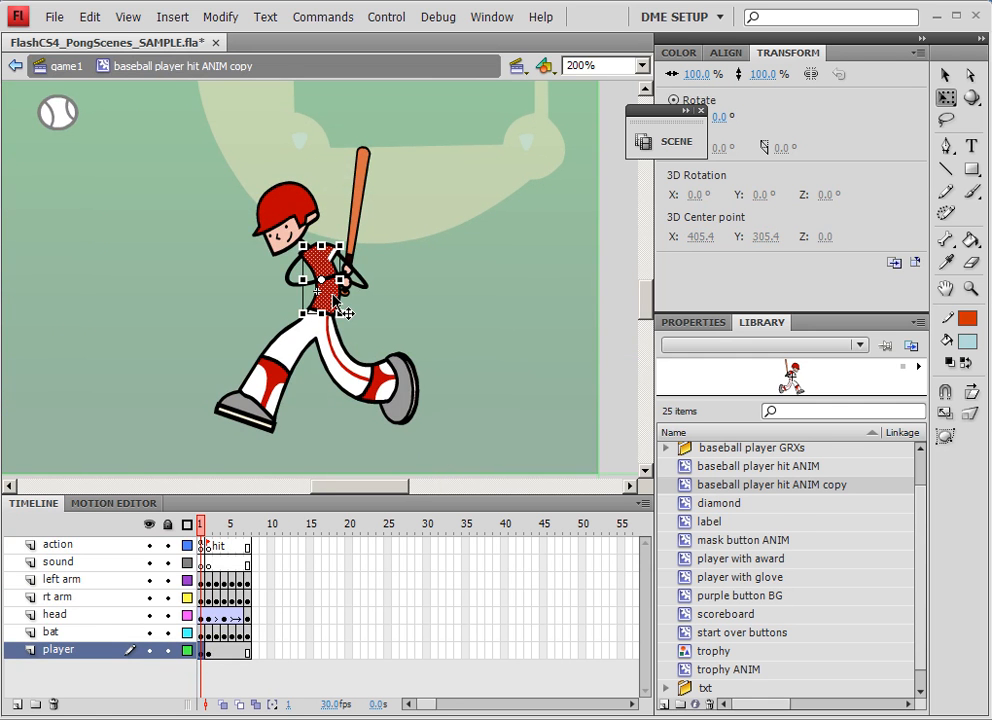
{"action": "left_click", "coordinate": [967, 318]}
{"action": "left_click", "coordinate": [968, 321]}
{"action": "left_click", "coordinate": [968, 341]}
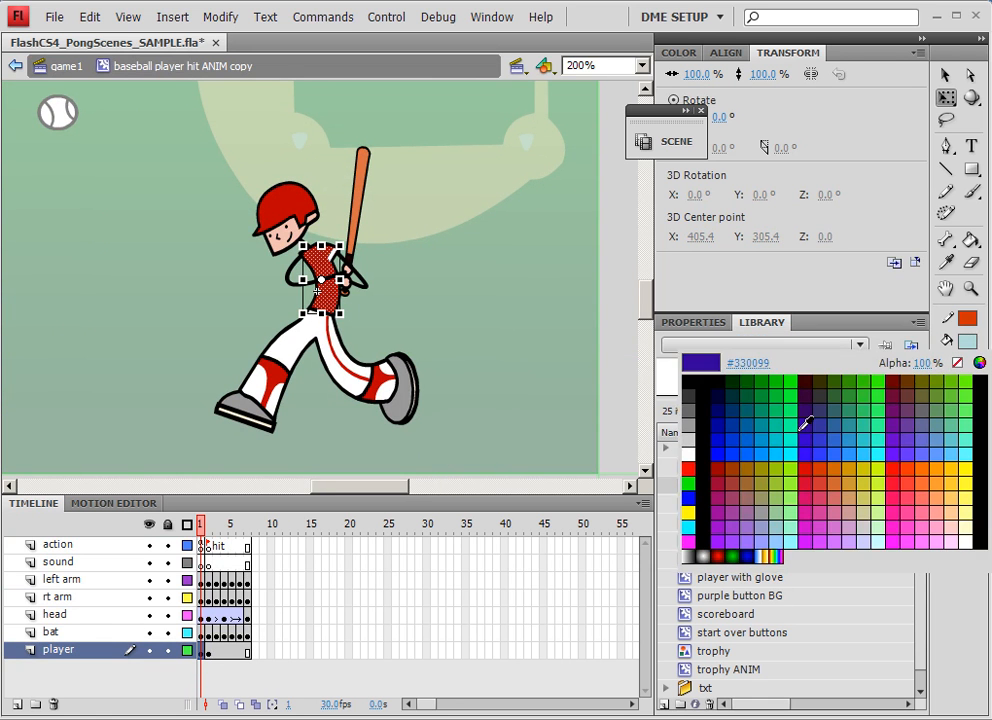
{"action": "left_click", "coordinate": [750, 438]}
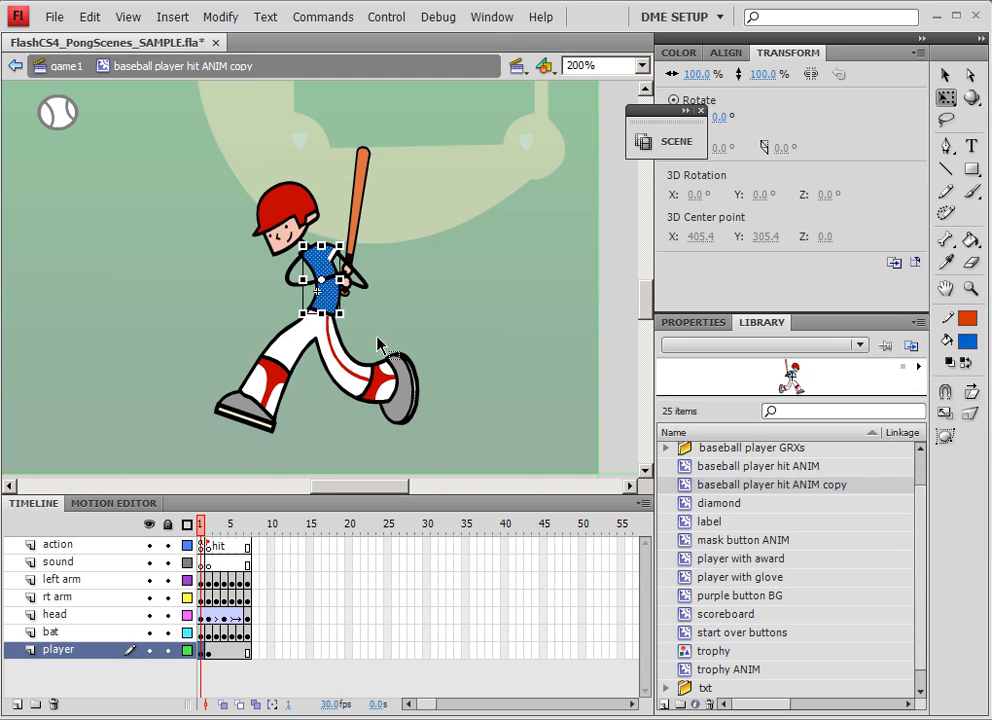
Fill the red jersey in frame 2 of the player layer with a lighter blue
{"action": "left_click", "coordinate": [208, 650]}
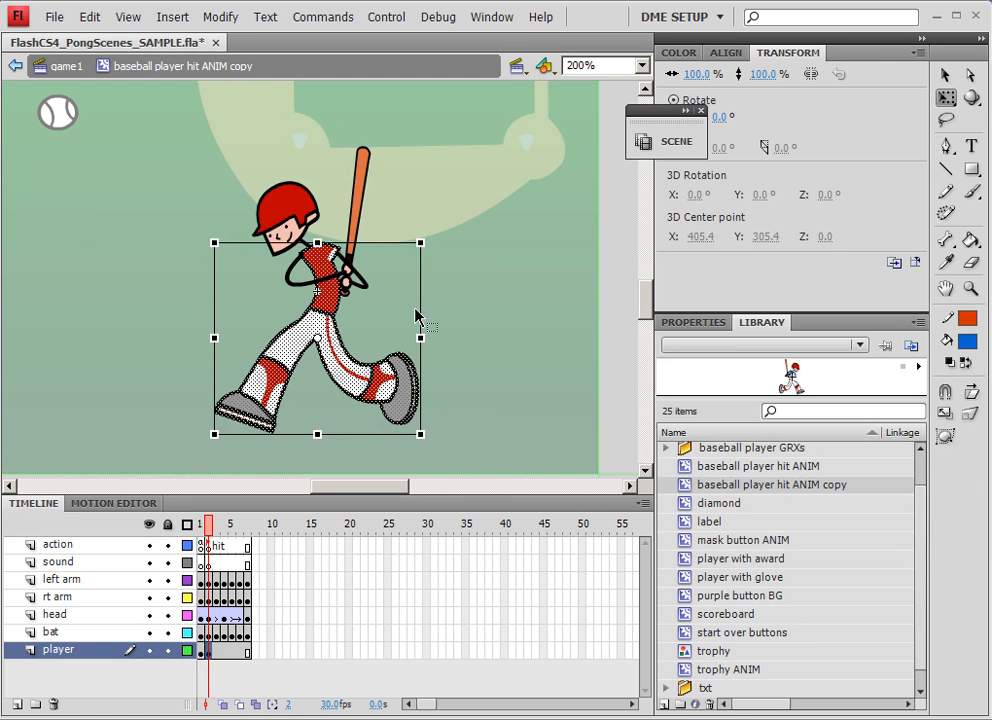
{"action": "left_click", "coordinate": [338, 305]}
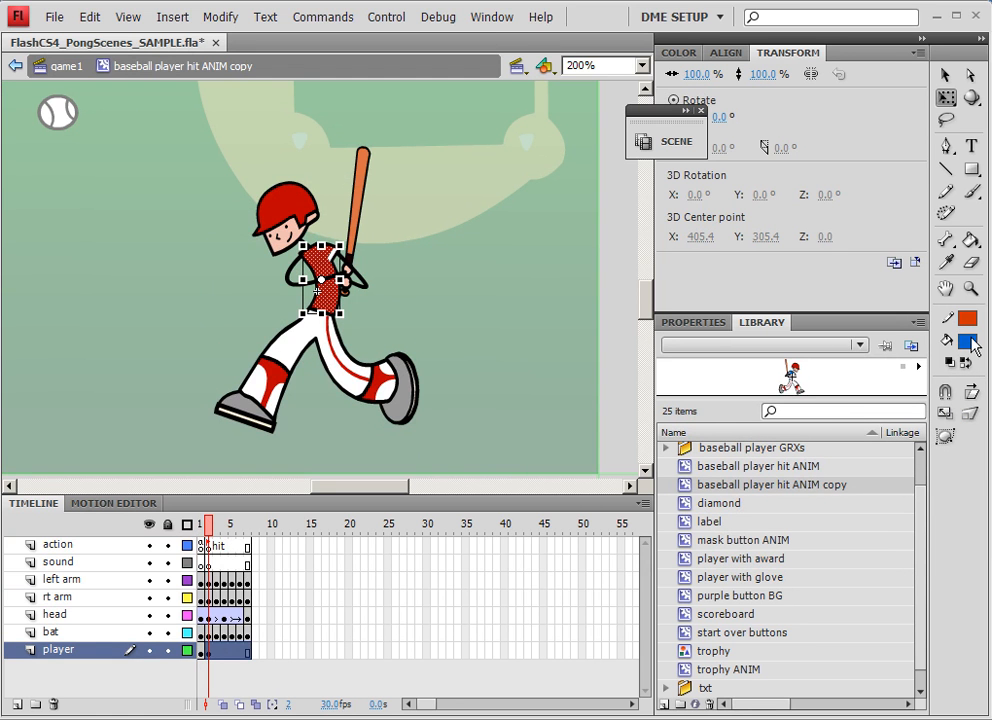
{"action": "left_click", "coordinate": [946, 262]}
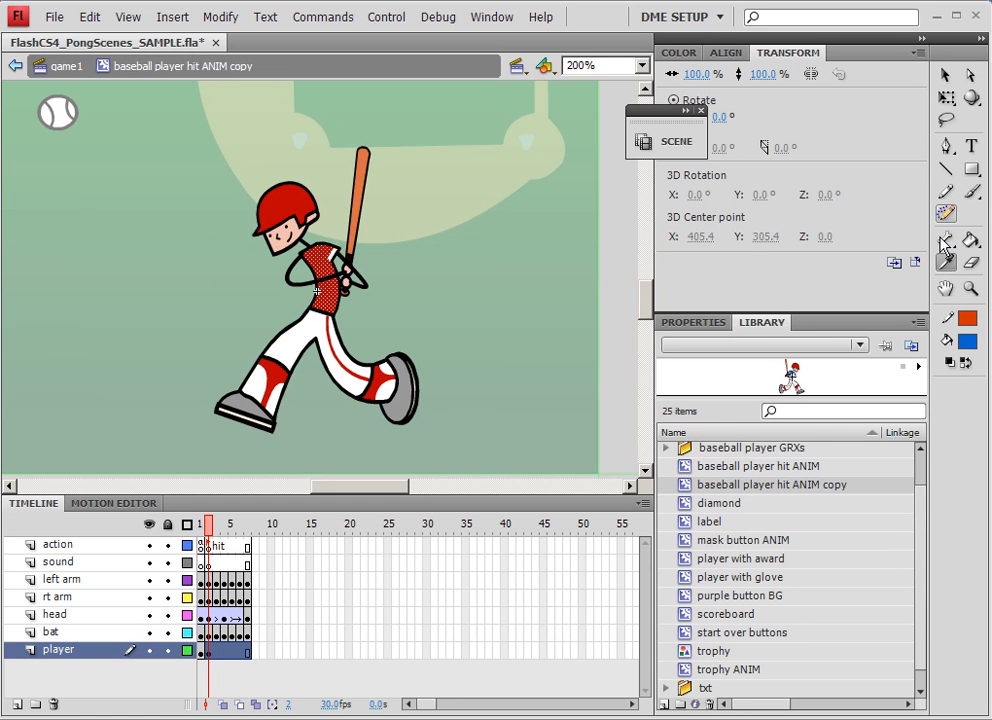
{"action": "left_click", "coordinate": [704, 324]}
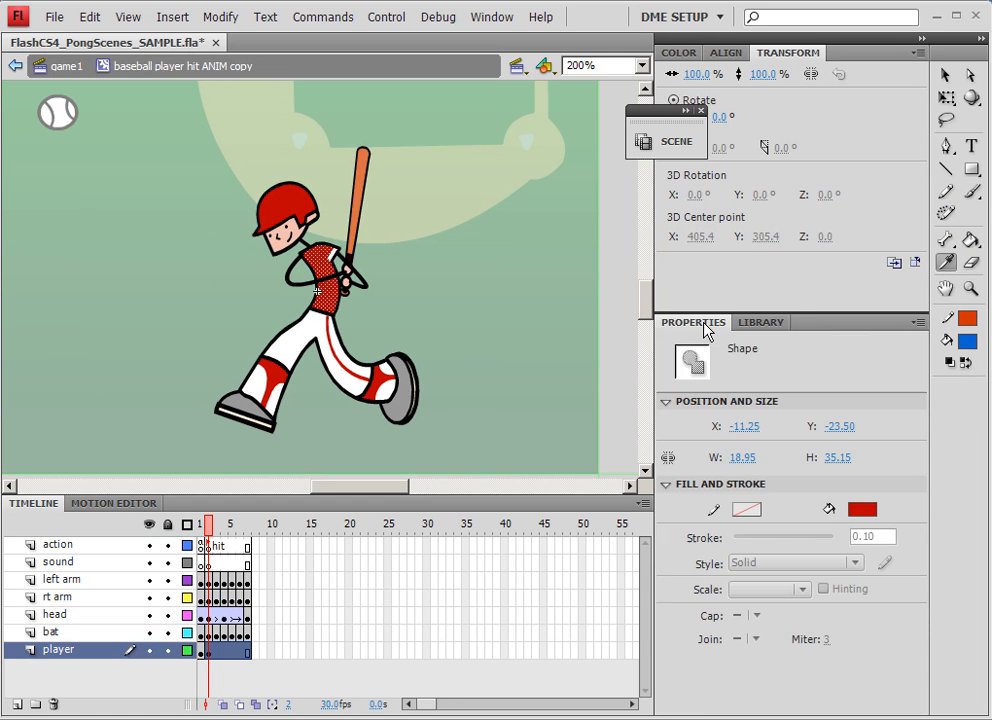
{"action": "left_click", "coordinate": [858, 511]}
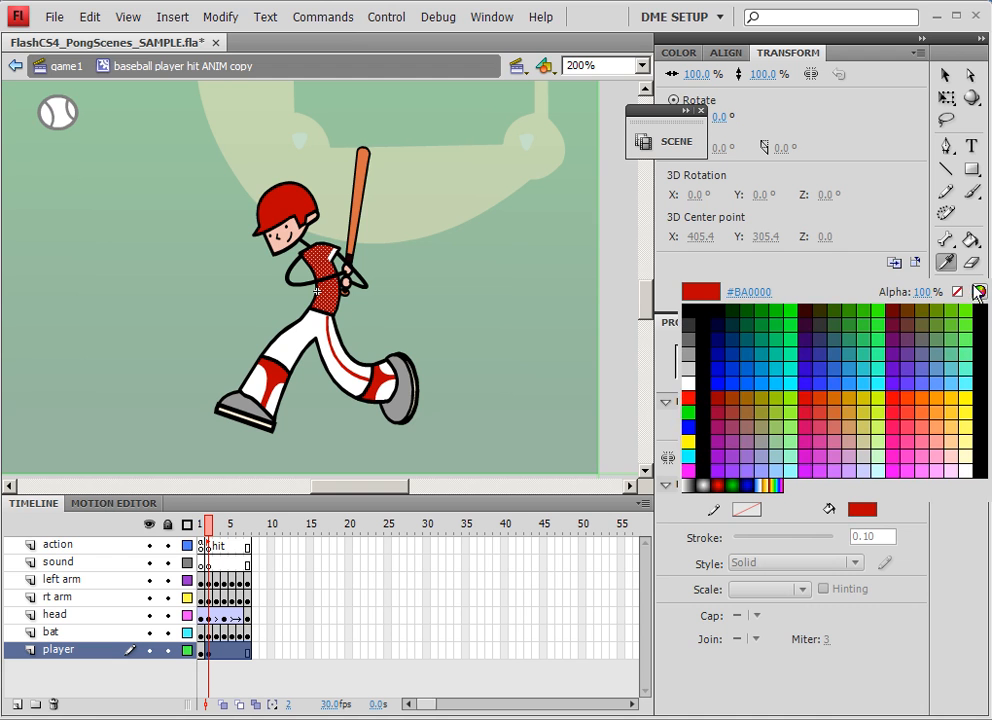
{"action": "left_click", "coordinate": [766, 361]}
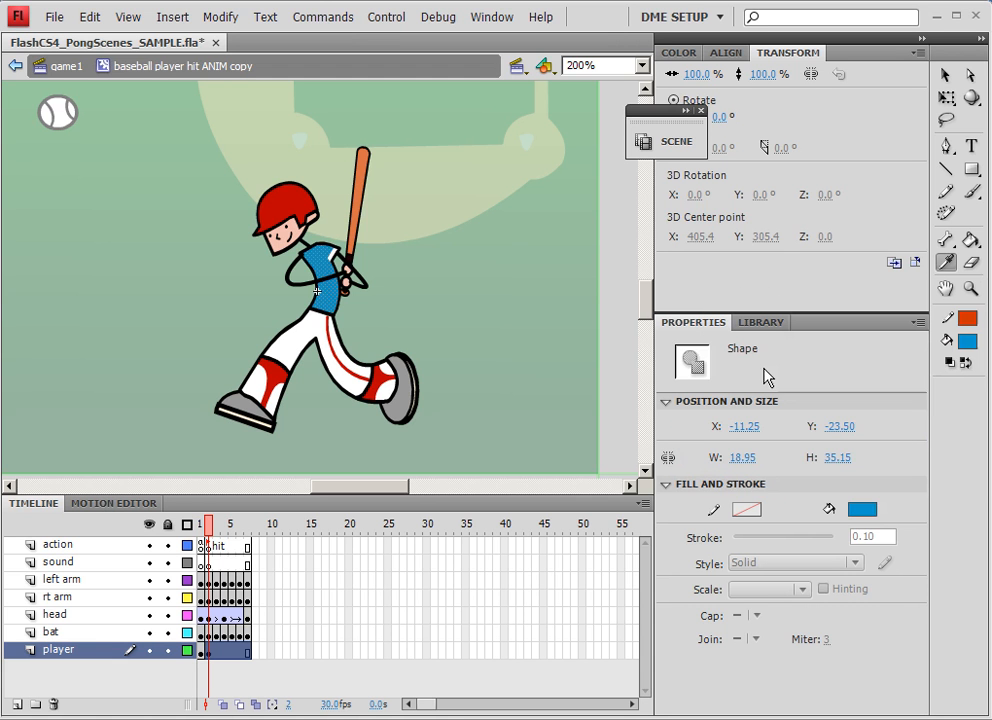
Try sampling the blue of frame 1's jersey while the whole body is selected, and undo the resulting fill
{"action": "left_click", "coordinate": [209, 651]}
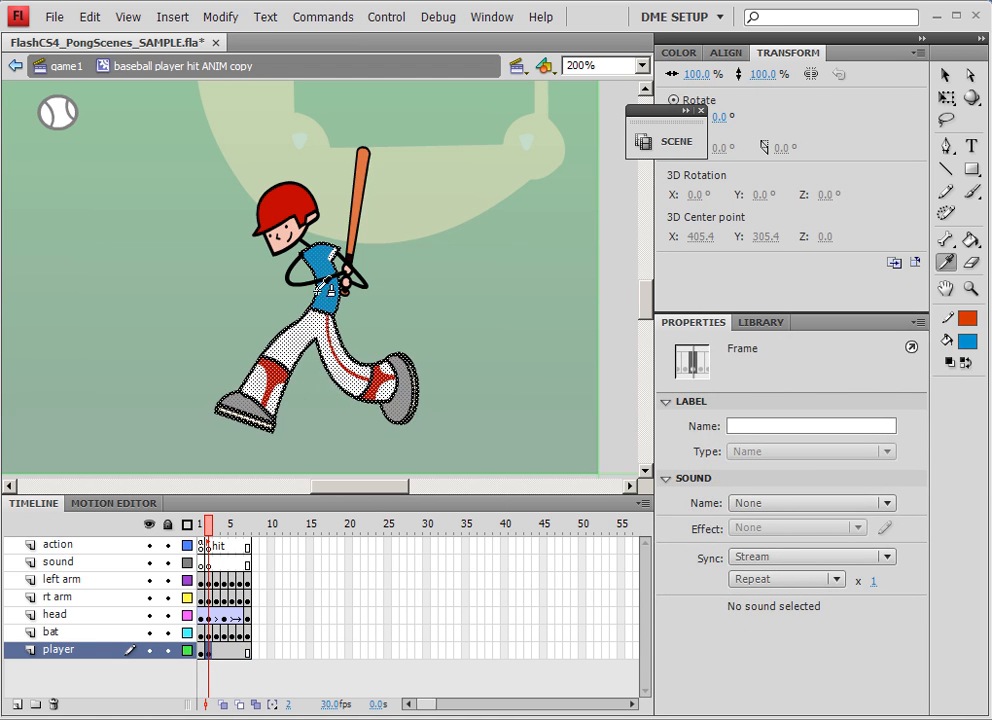
{"action": "left_click", "coordinate": [945, 75]}
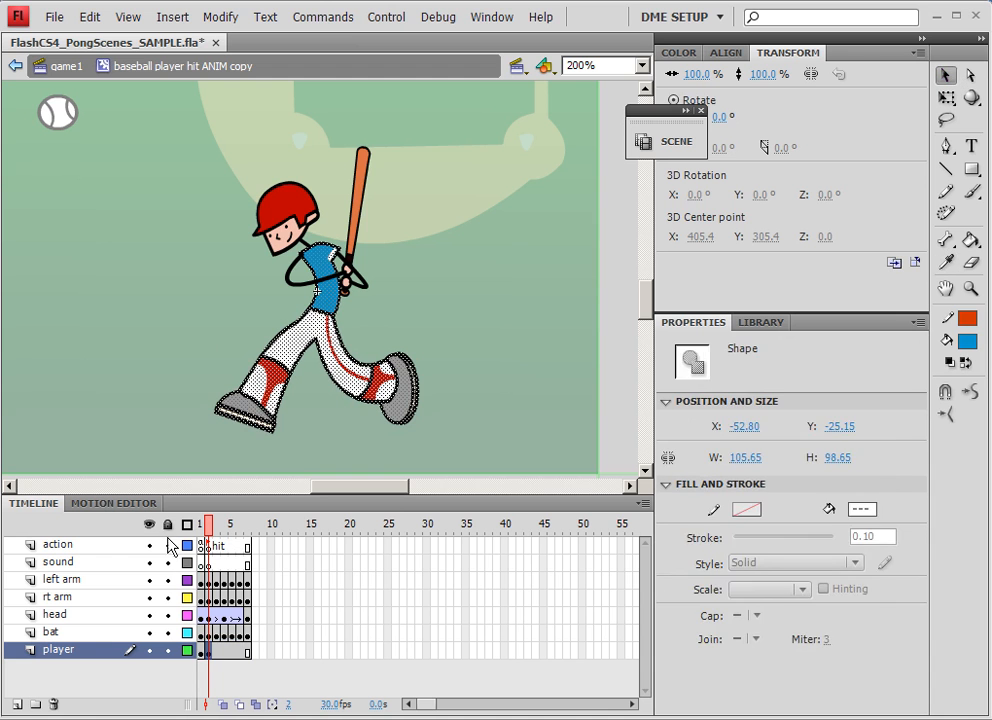
{"action": "left_click", "coordinate": [201, 651]}
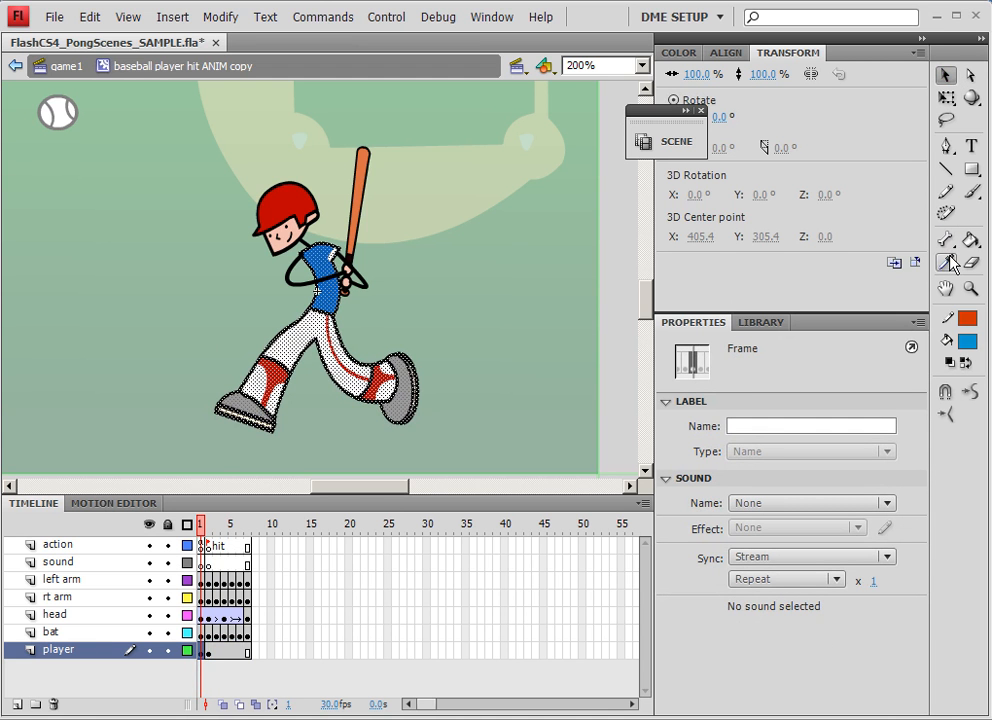
{"action": "left_click", "coordinate": [951, 266]}
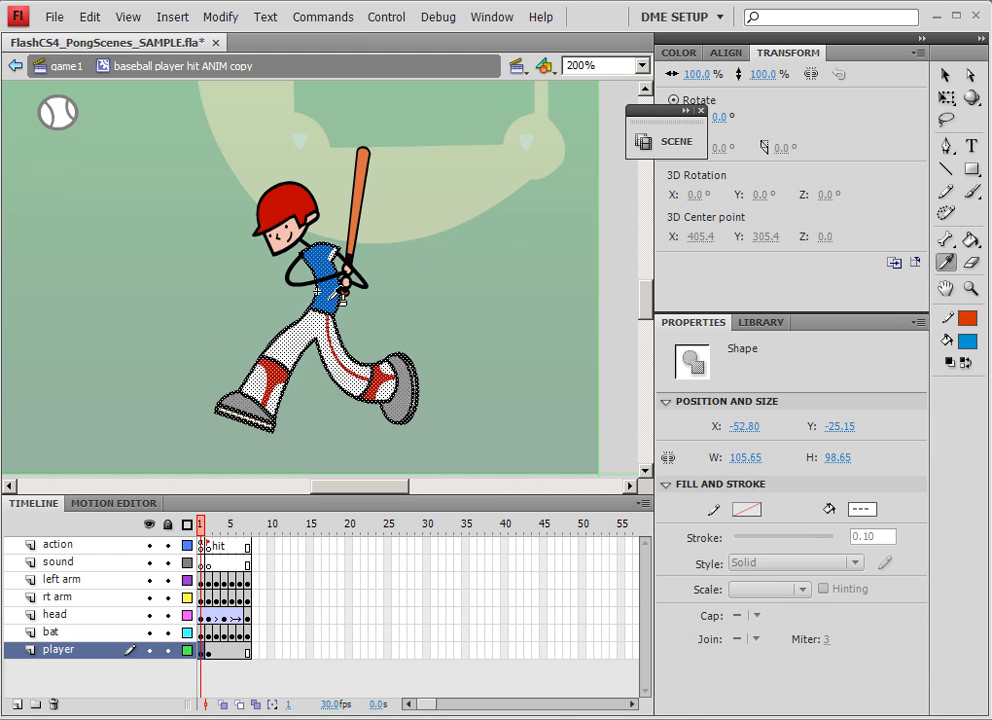
{"action": "left_click", "coordinate": [322, 265]}
{"action": "key", "text": "ctrl+z"}
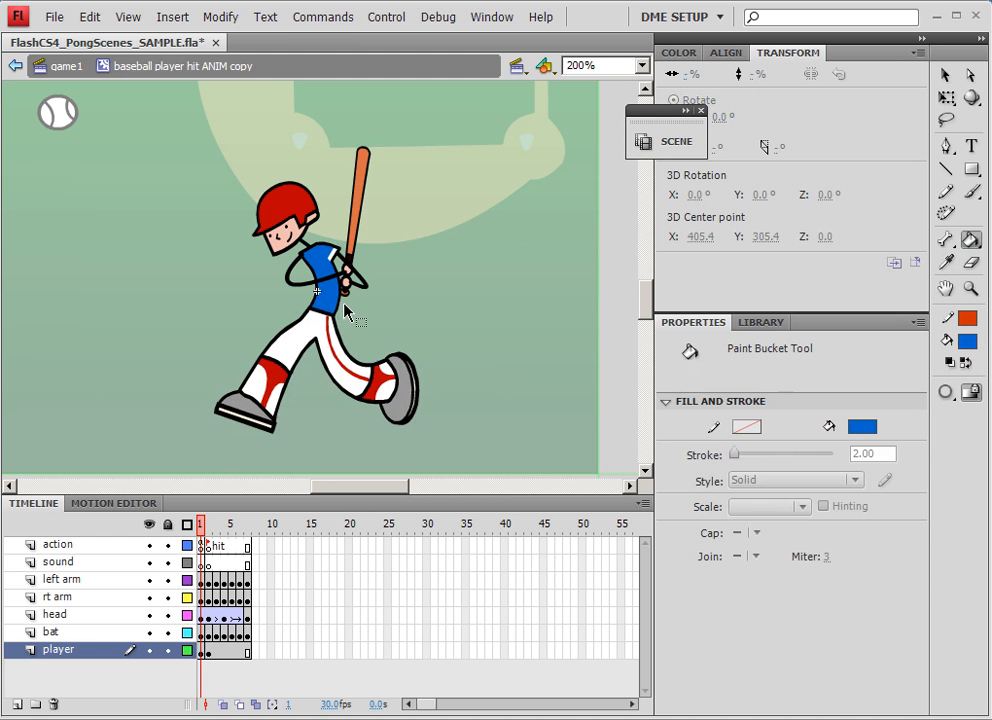
Sample the blue of frame 1's jersey and fill the jersey in frame 2 with it
{"action": "left_click", "coordinate": [331, 300], "text": "ctrl"}
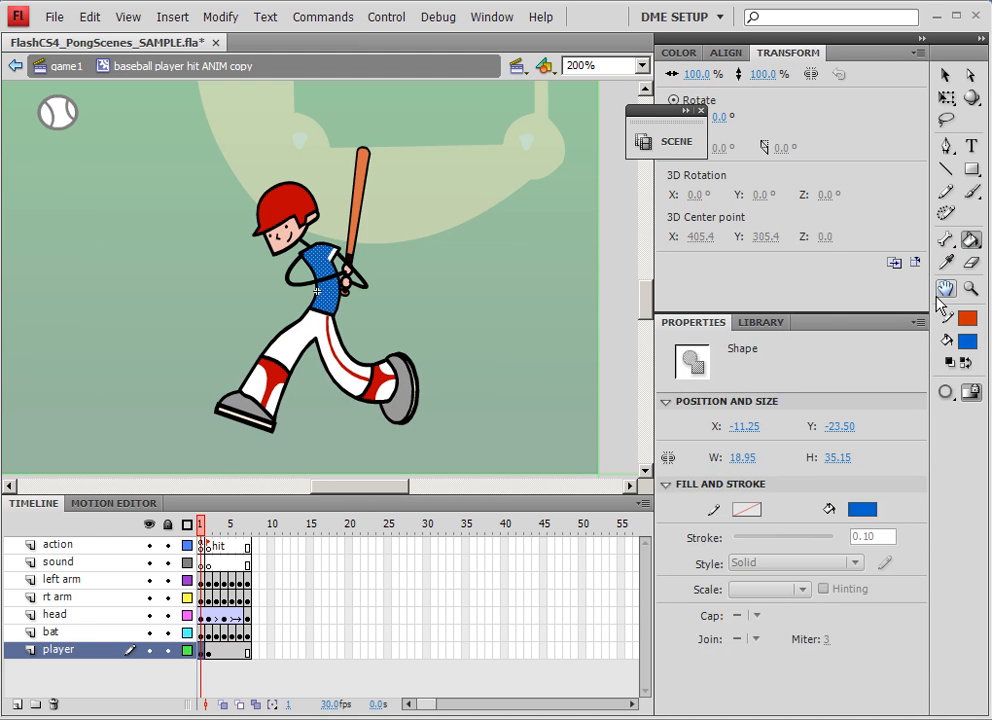
{"action": "left_click", "coordinate": [947, 266]}
{"action": "left_click", "coordinate": [334, 288]}
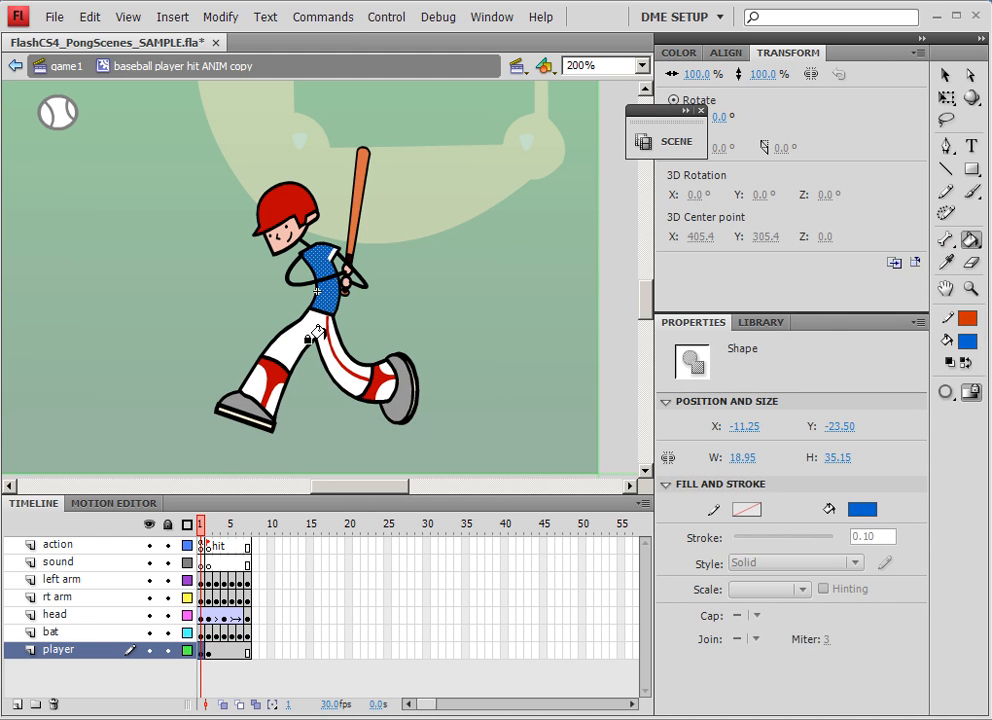
{"action": "left_click", "coordinate": [210, 650]}
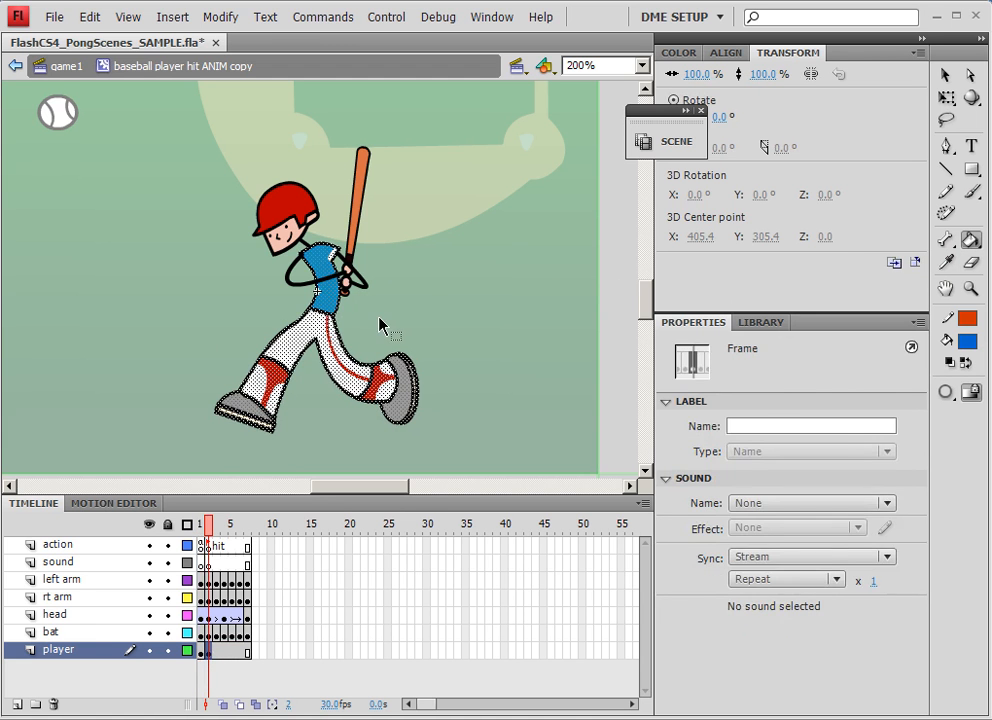
{"action": "left_click", "coordinate": [332, 305]}
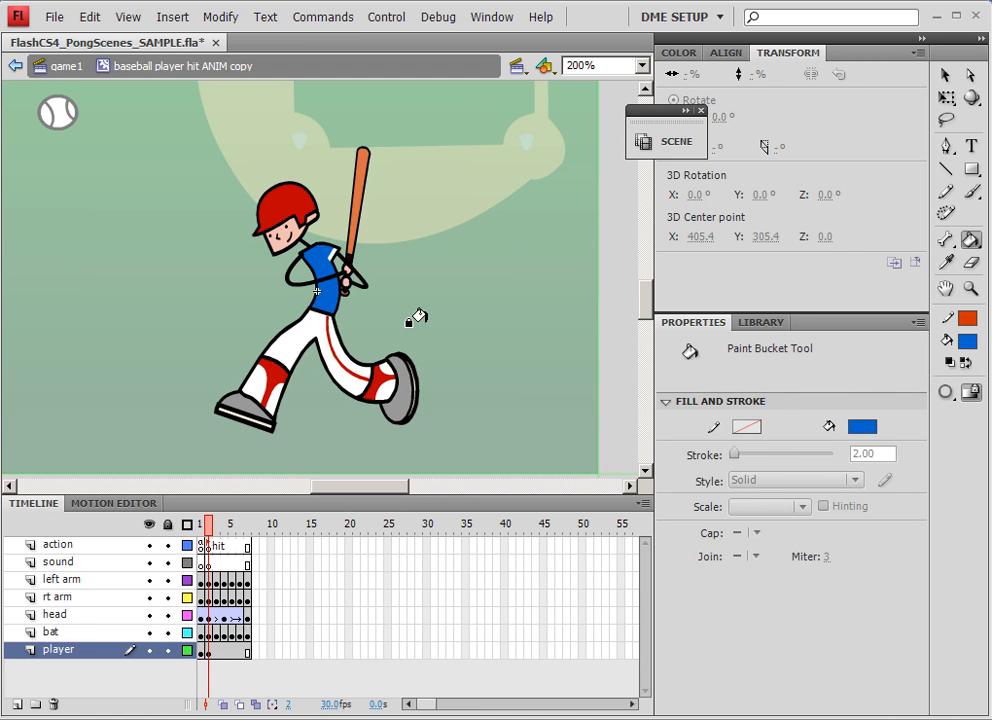
Fill the red sock patches on both legs in frame 1 with the jersey's blue
{"action": "left_click_drag", "start_coordinate": [217, 528], "coordinate": [184, 522]}
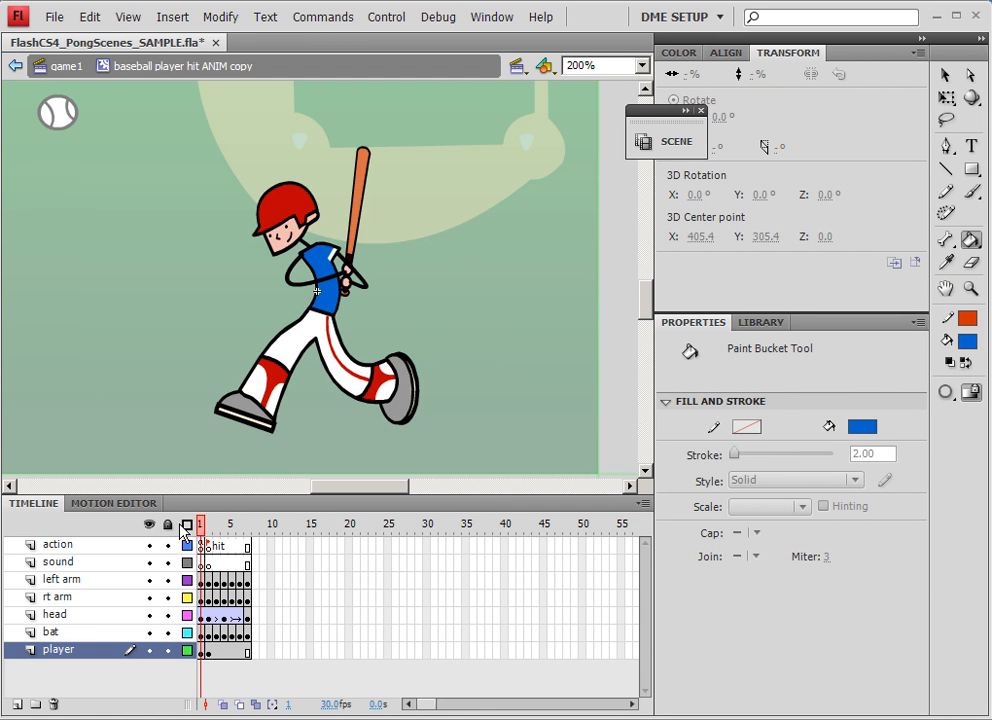
{"action": "key", "text": "v"}
{"action": "left_click", "coordinate": [303, 194]}
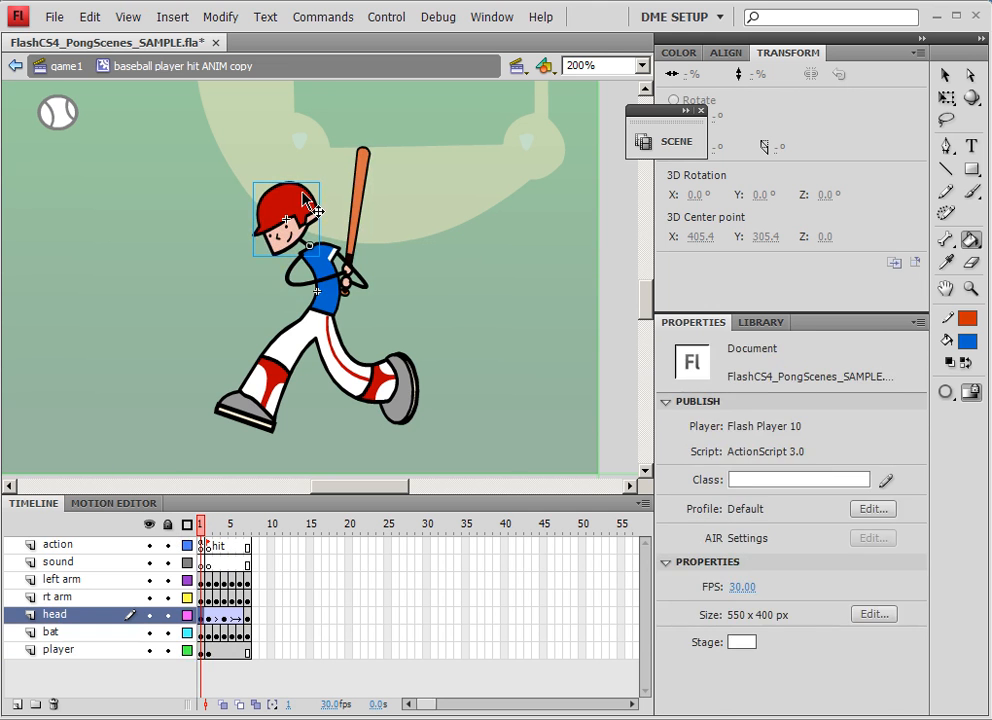
{"action": "left_click", "coordinate": [278, 384]}
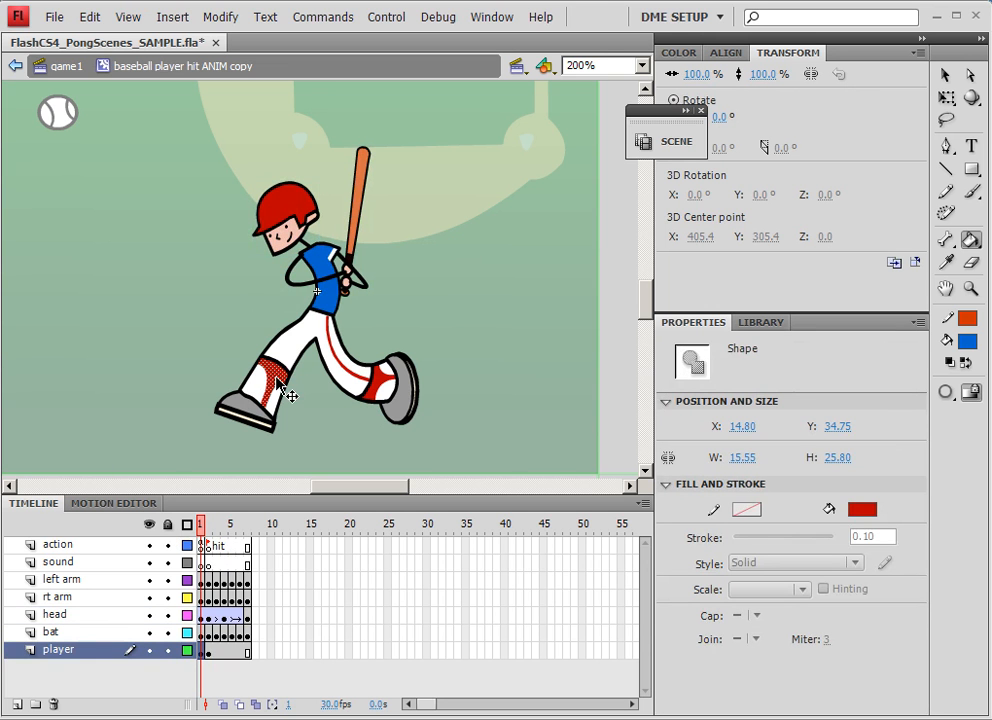
{"action": "left_click", "coordinate": [380, 385], "text": "shift"}
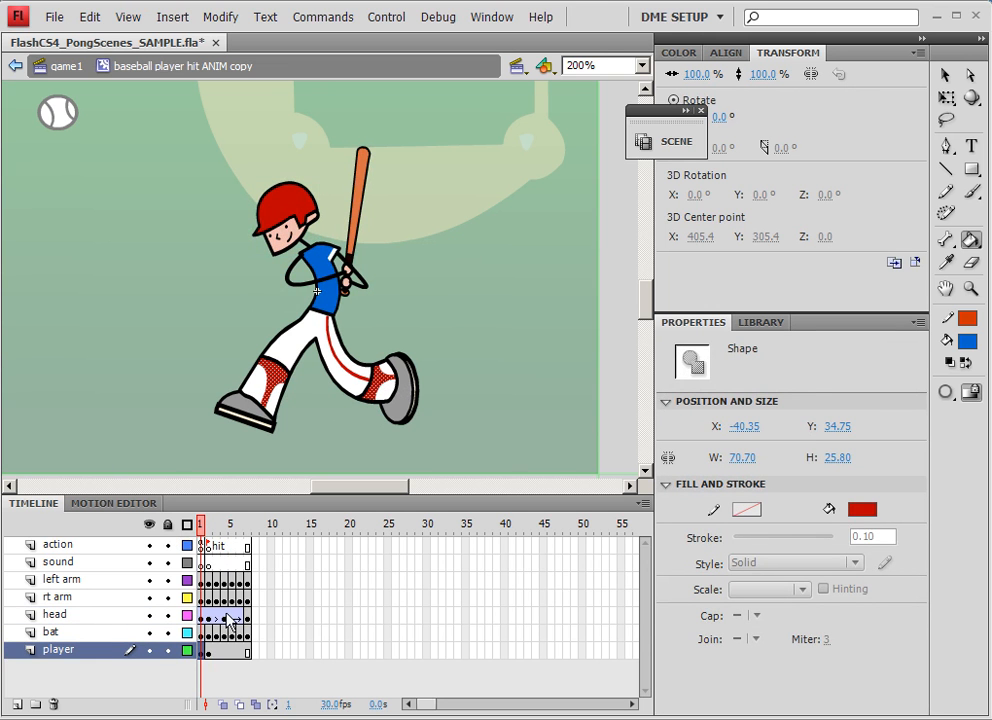
{"action": "left_click", "coordinate": [970, 240]}
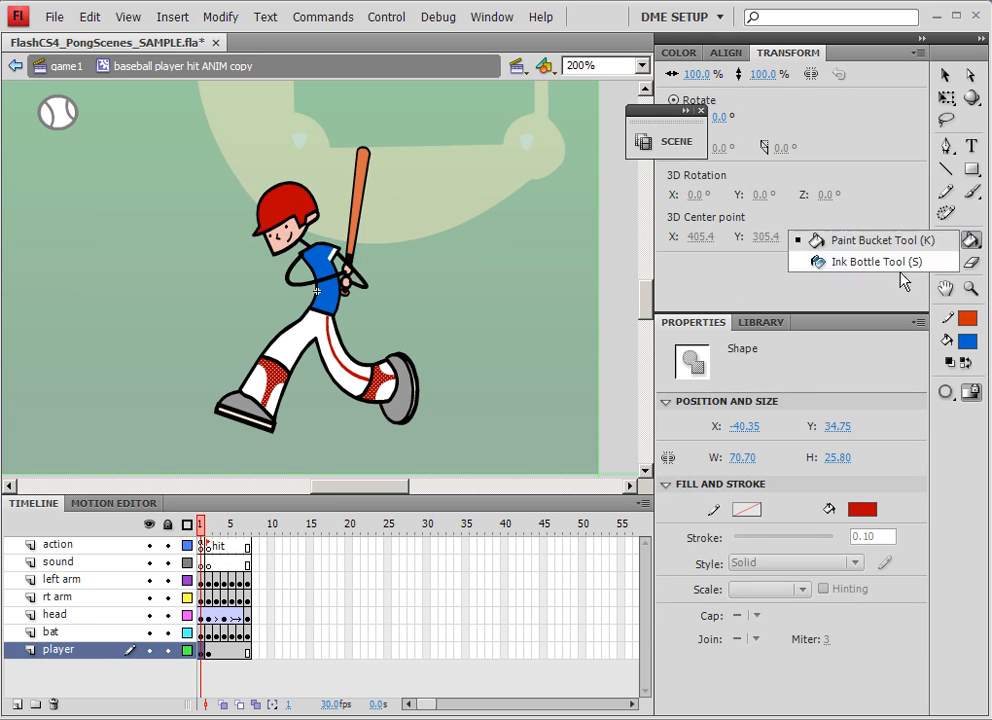
{"action": "left_click", "coordinate": [274, 378]}
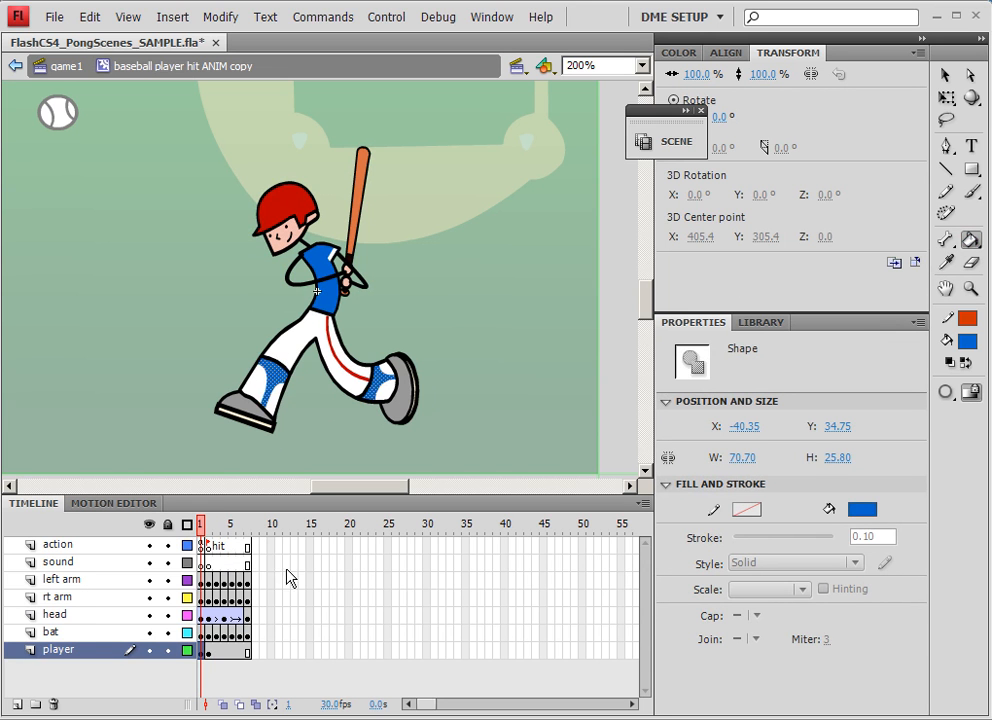
Fill the red sock patches on both legs in frame 2 of the player layer with the jersey's blue
{"action": "left_click", "coordinate": [210, 654]}
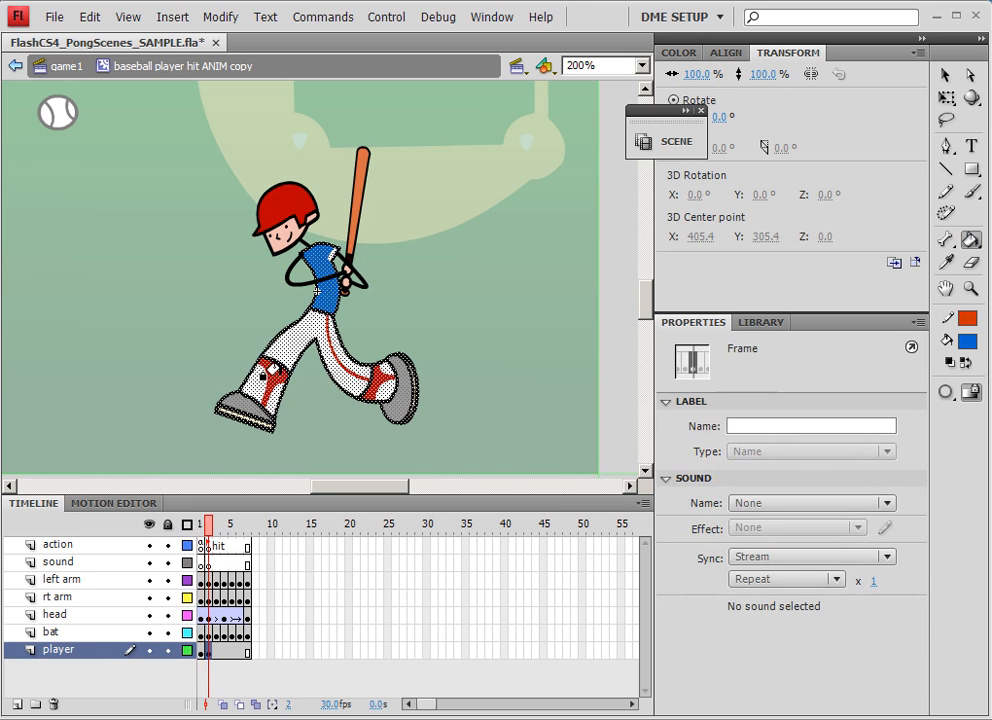
{"action": "left_click", "coordinate": [267, 376]}
{"action": "key", "text": "ctrl+z"}
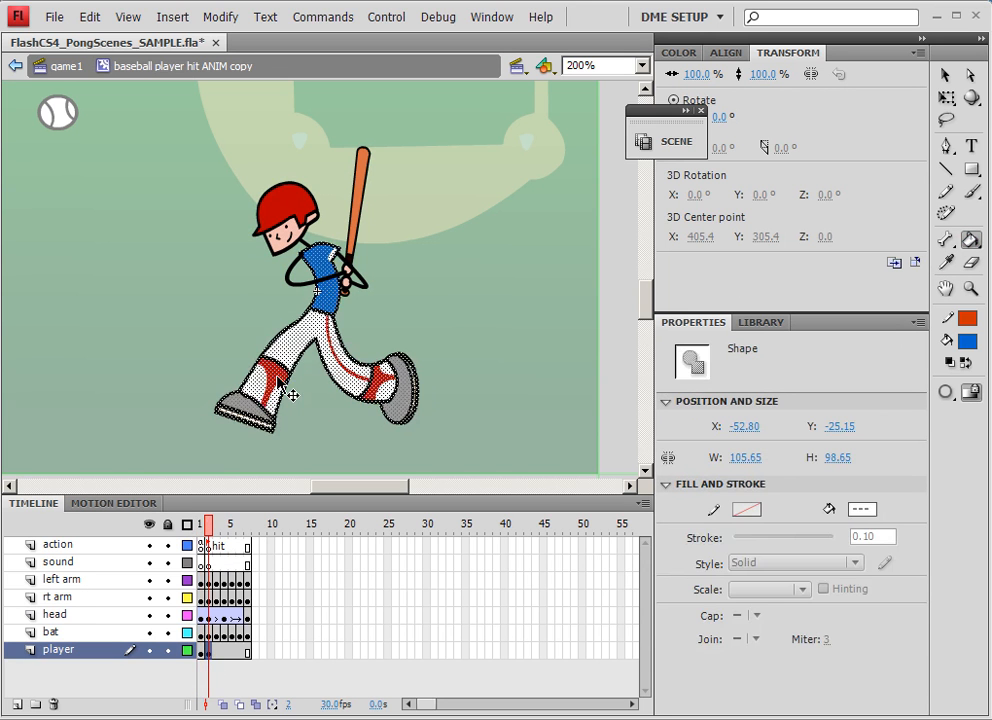
{"action": "left_click", "coordinate": [337, 431], "text": "ctrl"}
{"action": "left_click", "coordinate": [278, 381], "text": "ctrl"}
{"action": "left_click", "coordinate": [377, 379], "text": "ctrl+shift"}
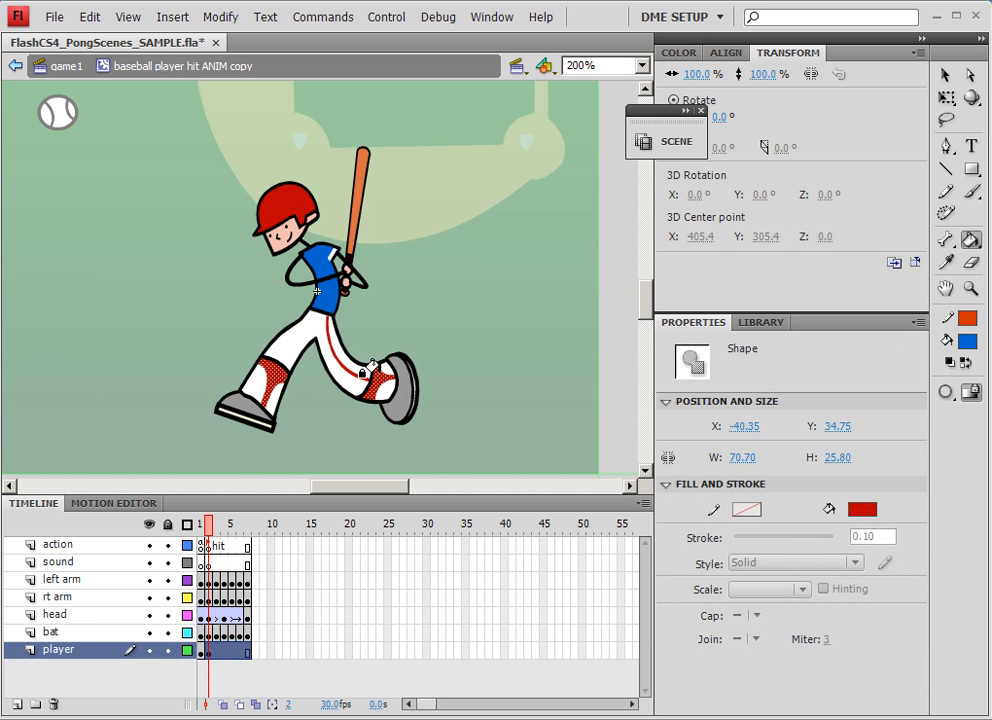
{"action": "left_click", "coordinate": [382, 380]}
{"action": "left_click", "coordinate": [320, 420], "text": "ctrl"}
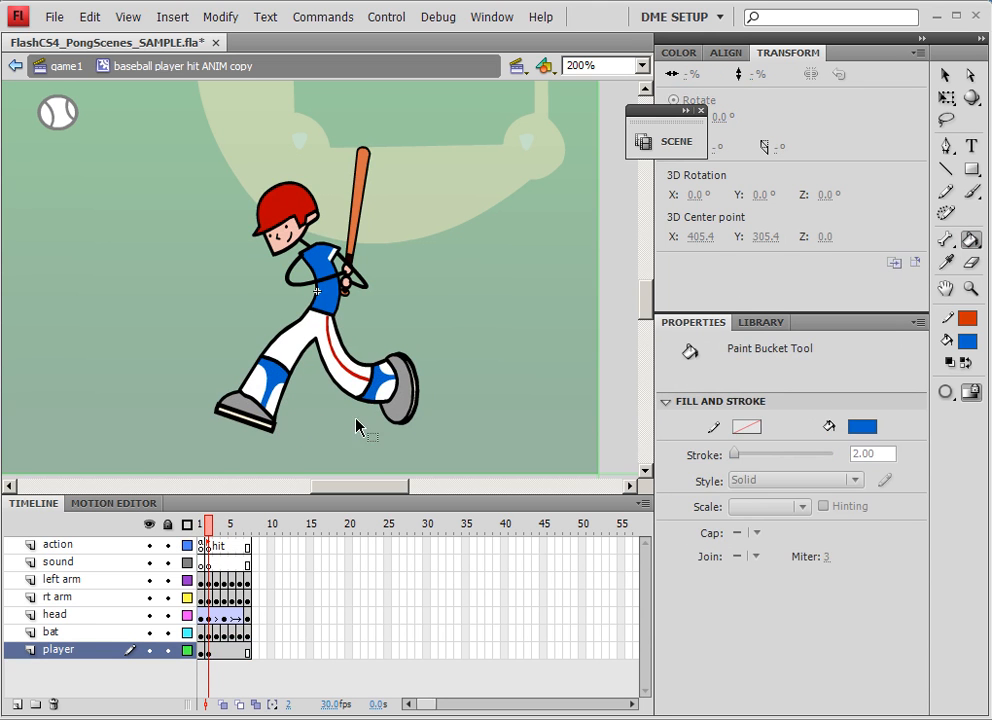
Fill the red trouser stripe in frames 2 and 1 with the same blue and return to the game1 scene
{"action": "left_click", "coordinate": [359, 379], "text": "ctrl"}
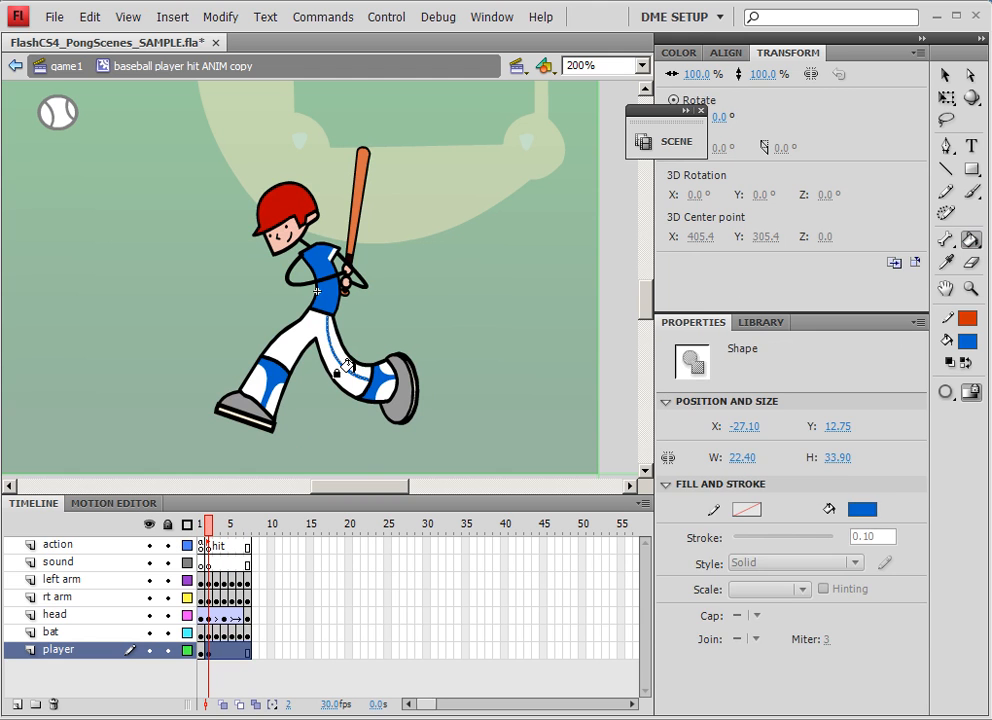
{"action": "left_click", "coordinate": [453, 342], "text": "ctrl"}
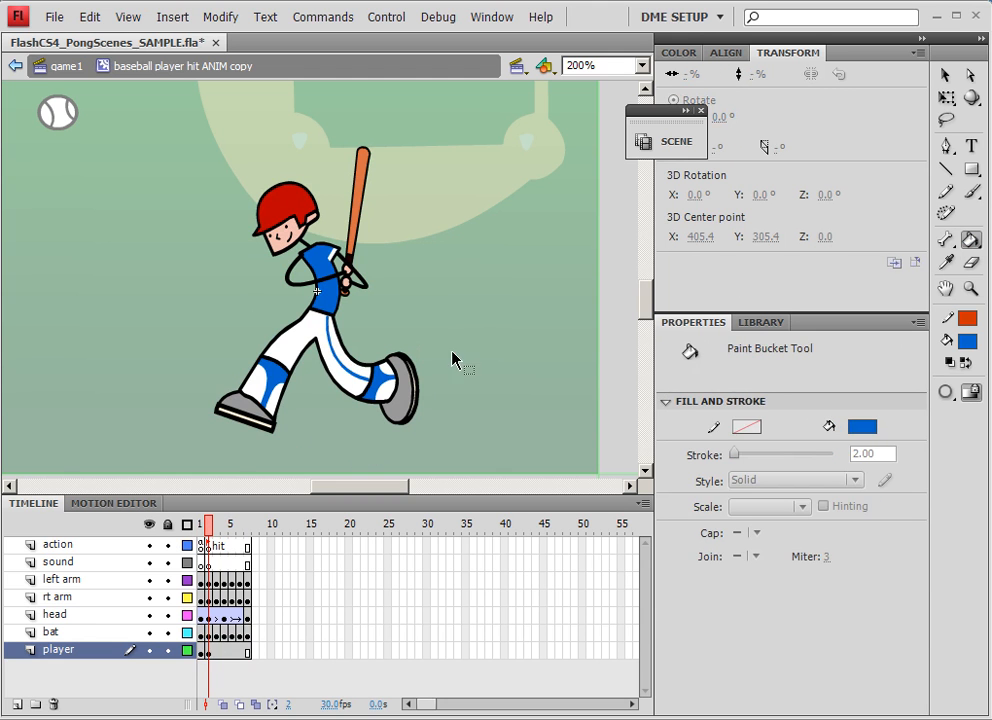
{"action": "left_click", "coordinate": [202, 652]}
{"action": "left_click", "coordinate": [470, 302], "text": "ctrl"}
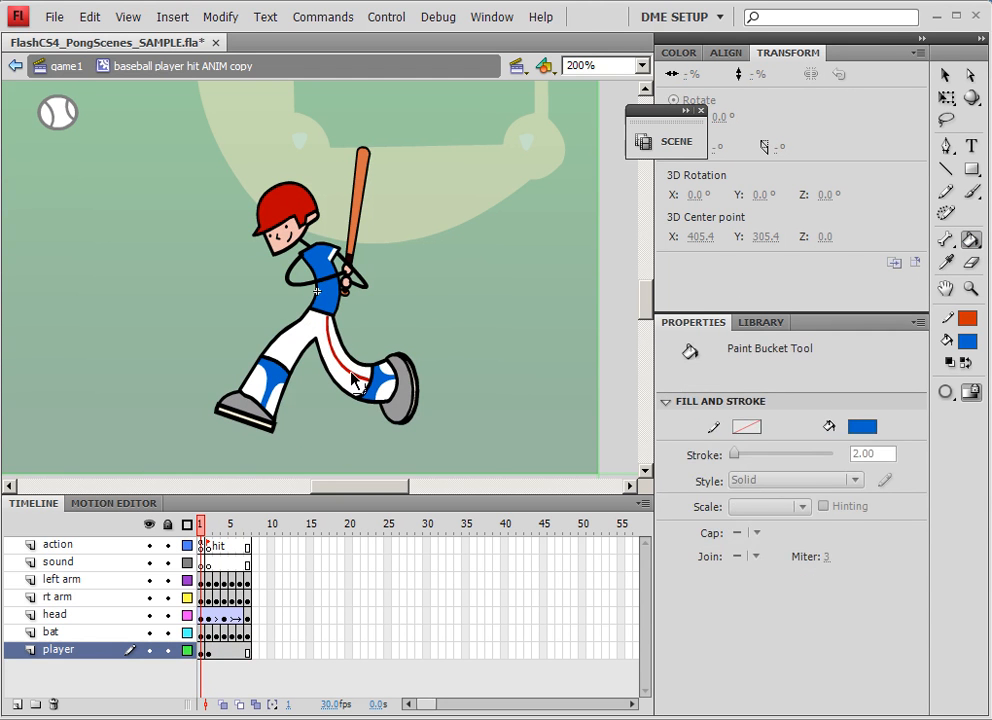
{"action": "left_click", "coordinate": [334, 357], "text": "ctrl"}
{"action": "left_click", "coordinate": [334, 357]}
{"action": "left_click", "coordinate": [418, 320], "text": "ctrl"}
{"action": "left_click", "coordinate": [70, 66]}
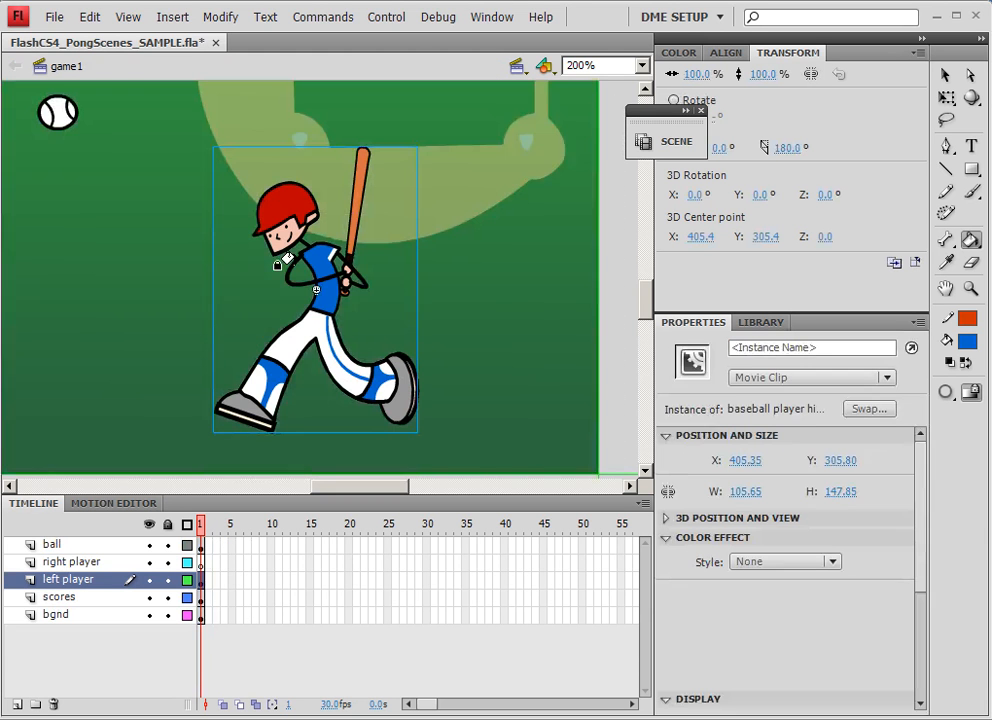
Open the blue player's symbol, check its first frames, and return to the game1 scene
{"action": "key", "text": "ctrl+1"}
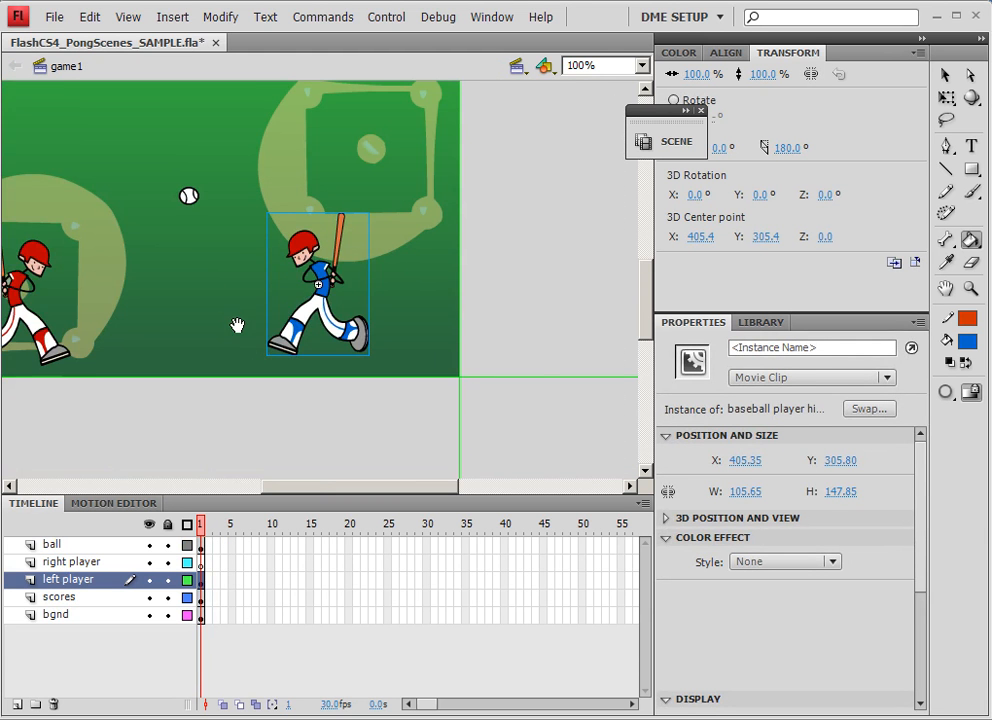
{"action": "left_click_drag", "start_coordinate": [240, 328], "coordinate": [348, 330]}
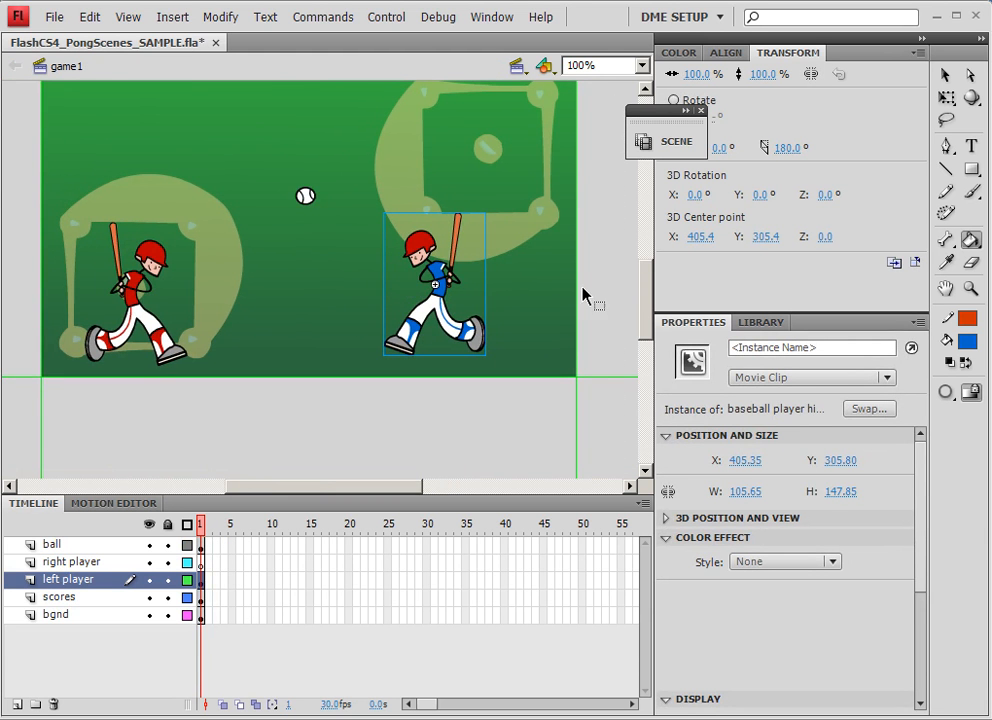
{"action": "double_click", "coordinate": [438, 279]}
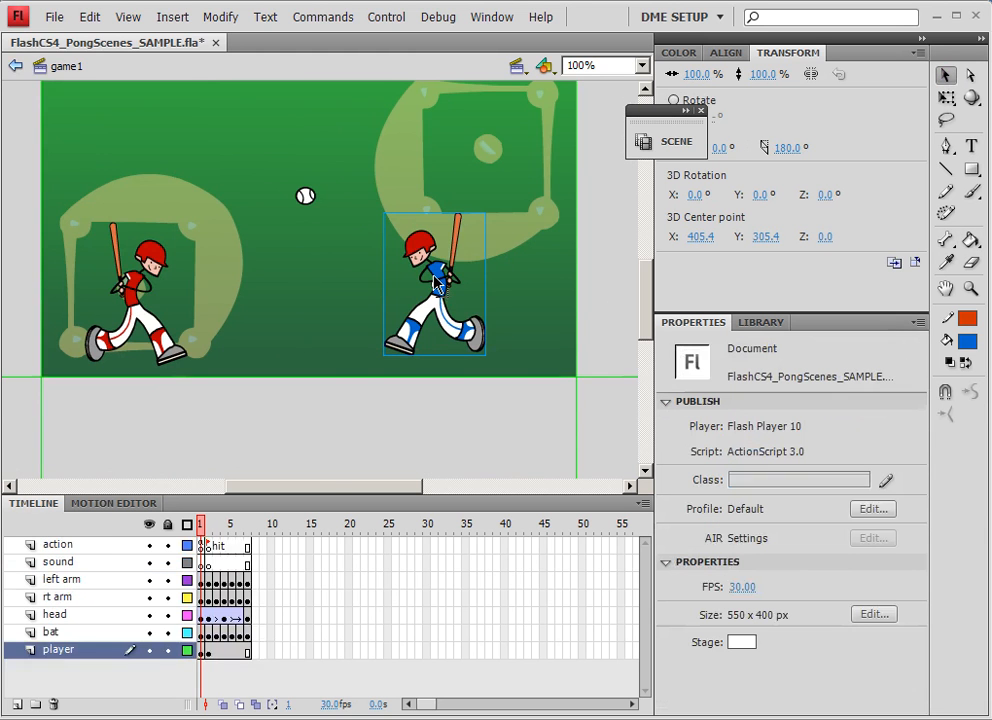
{"action": "mouse_move", "coordinate": [199, 527]}
{"action": "left_mouse_down"}
{"action": "mouse_move", "coordinate": [303, 538]}
{"action": "mouse_move", "coordinate": [208, 543]}
{"action": "left_mouse_up"}
{"action": "double_click", "coordinate": [278, 417]}
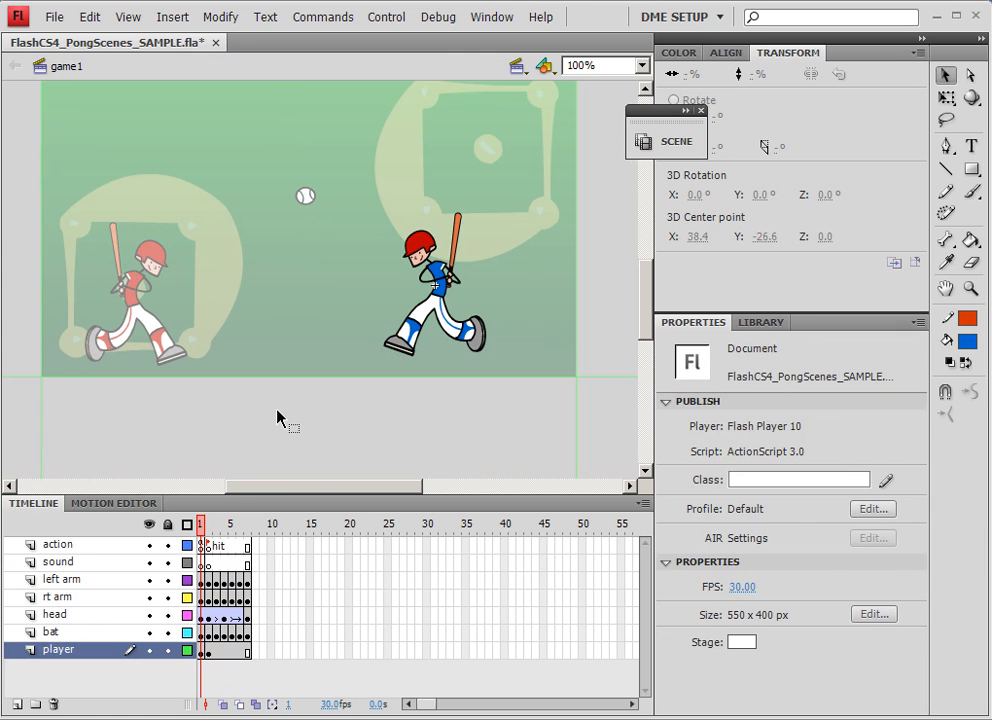
Move the blue player to about X 453, Y 304 and name its instance rightplayer_mc
{"action": "left_click_drag", "start_coordinate": [420, 330], "coordinate": [468, 328]}
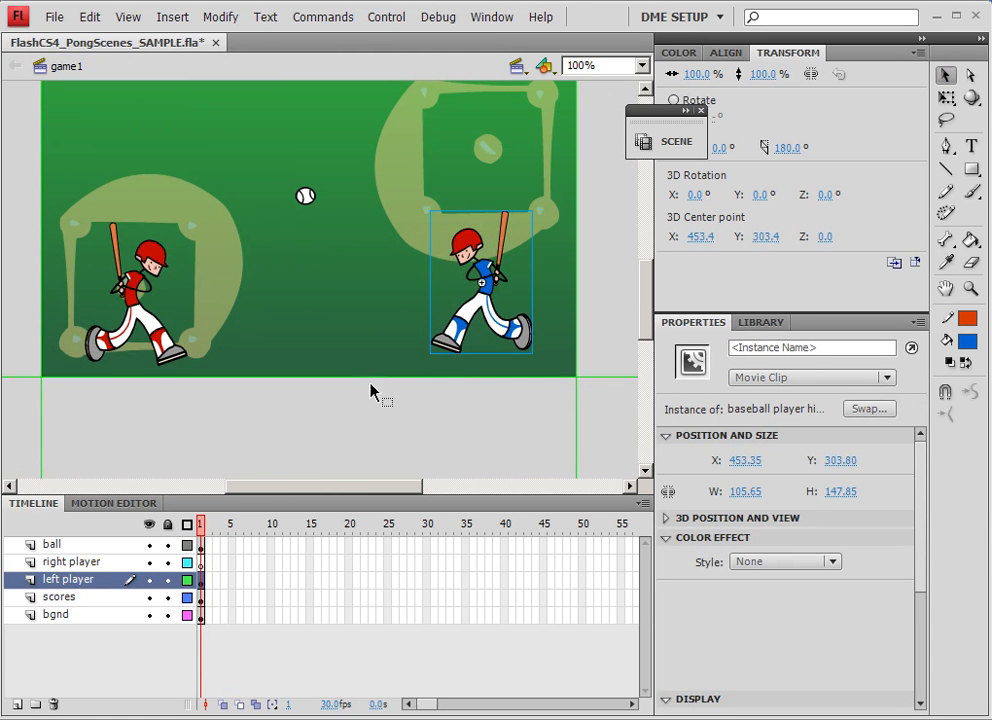
{"action": "left_click", "coordinate": [758, 346]}
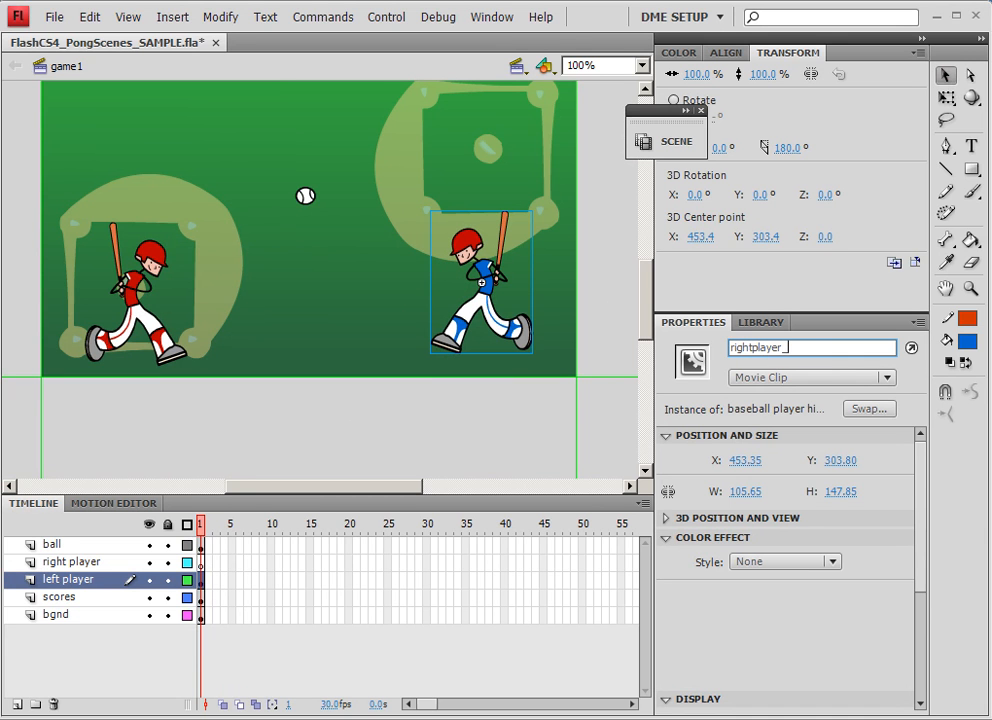
{"action": "key", "text": "Return"}
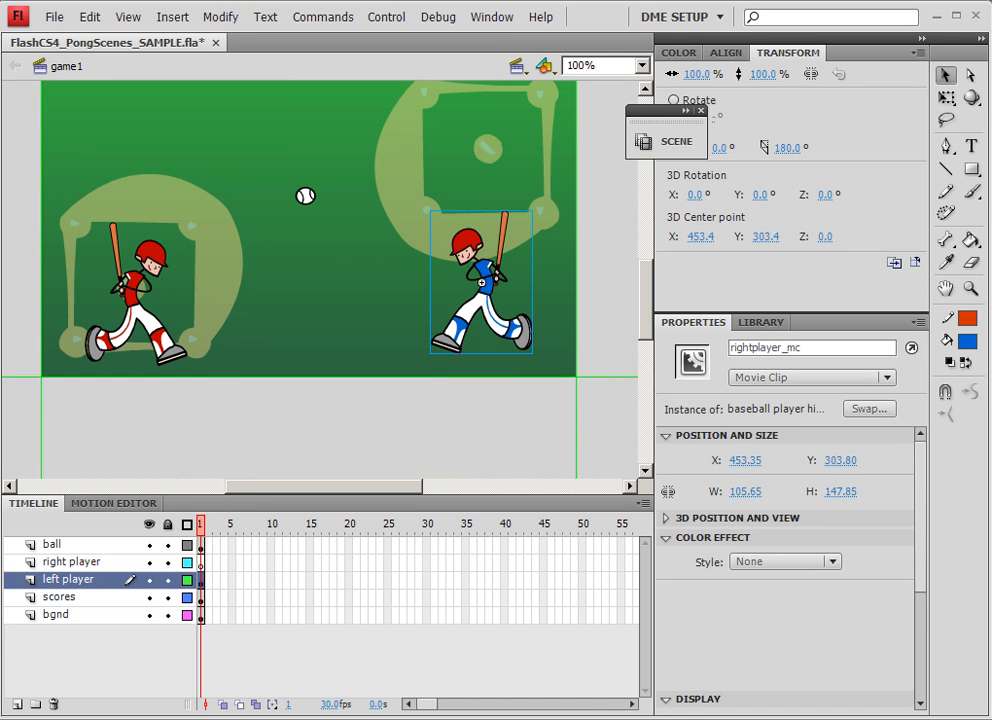
Move the red player to about X 83, Y 312 and open its symbol briefly to examine its timeline
{"action": "left_click", "coordinate": [186, 394]}
{"action": "left_click_drag", "start_coordinate": [172, 357], "coordinate": [158, 353]}
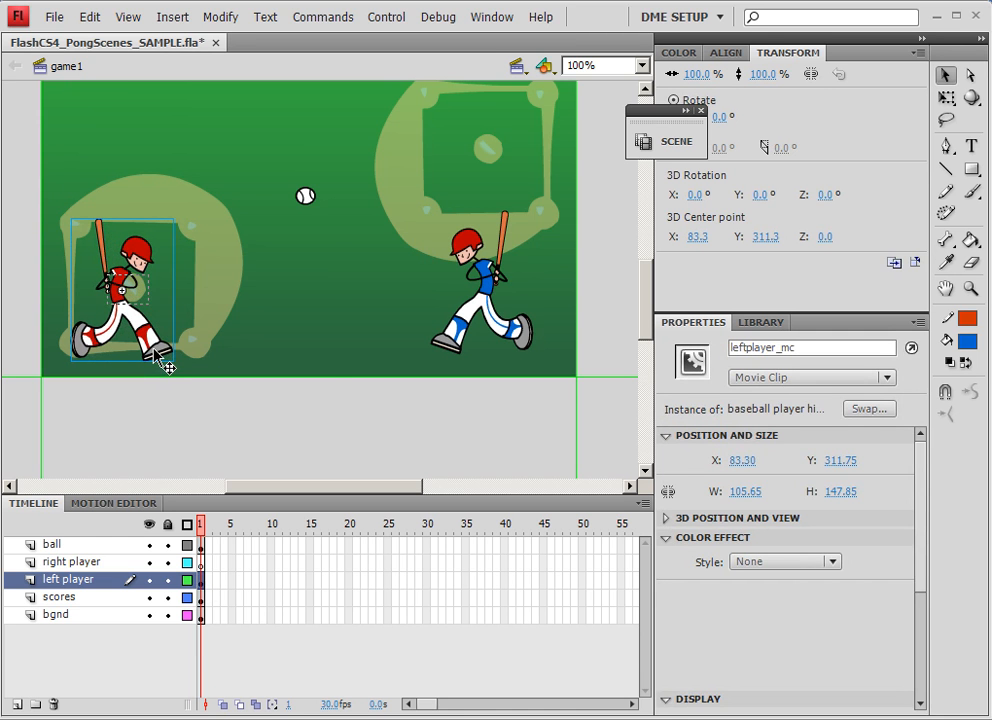
{"action": "double_click", "coordinate": [166, 366]}
{"action": "mouse_move", "coordinate": [203, 540]}
{"action": "left_mouse_down"}
{"action": "mouse_move", "coordinate": [337, 543]}
{"action": "mouse_move", "coordinate": [186, 537]}
{"action": "left_mouse_up"}
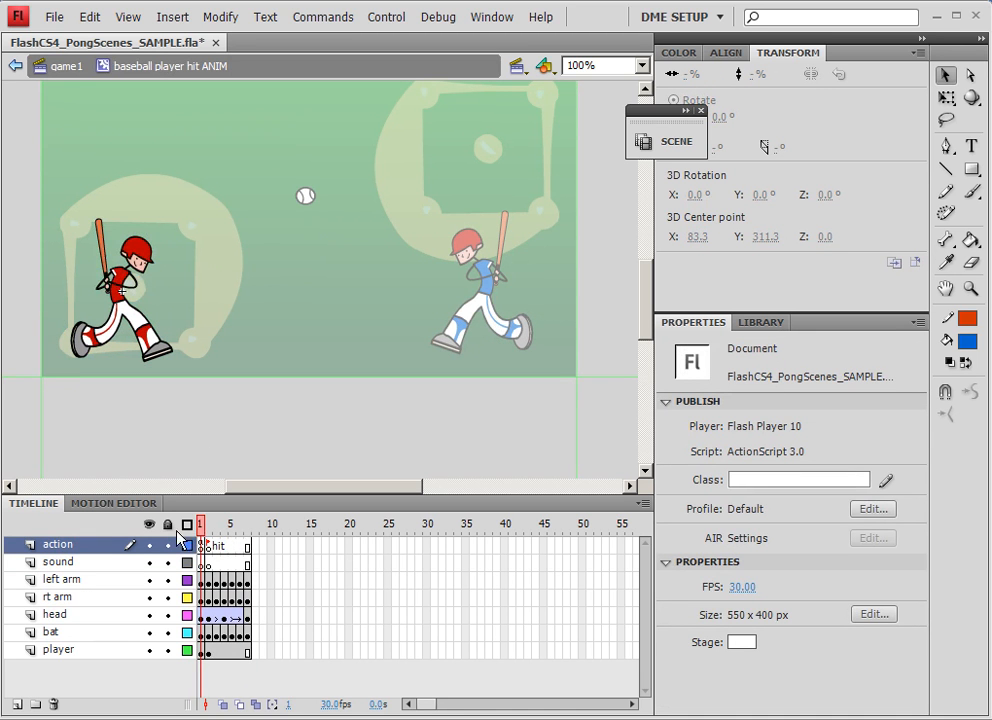
{"action": "double_click", "coordinate": [206, 425]}
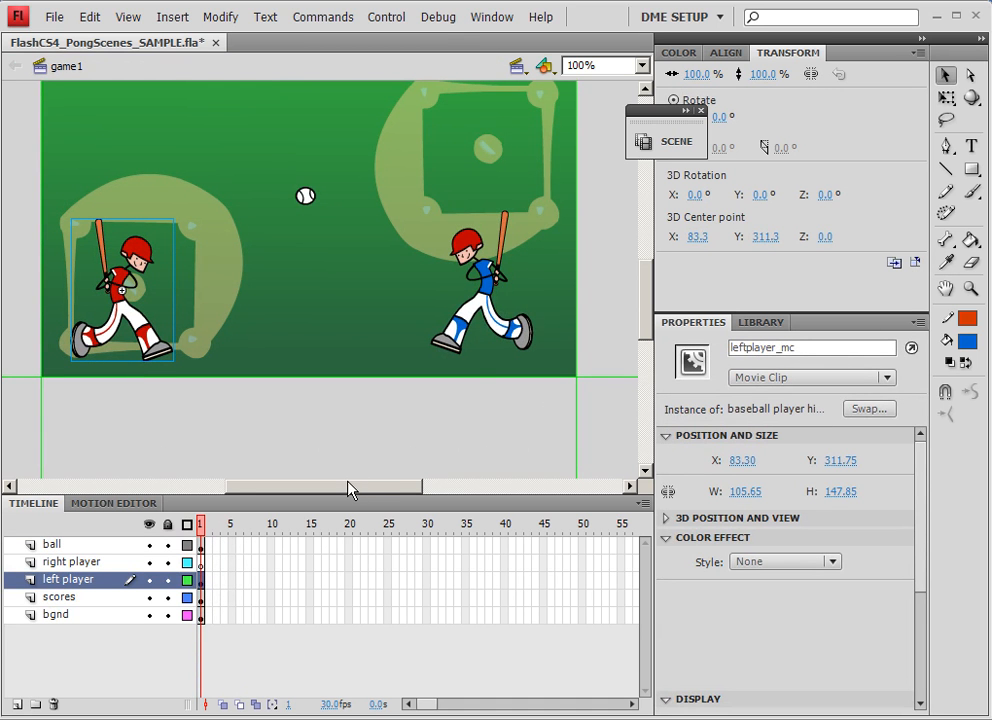
Cut the blue player from the left player layer and paste it into the right player layer
{"action": "left_click", "coordinate": [478, 286]}
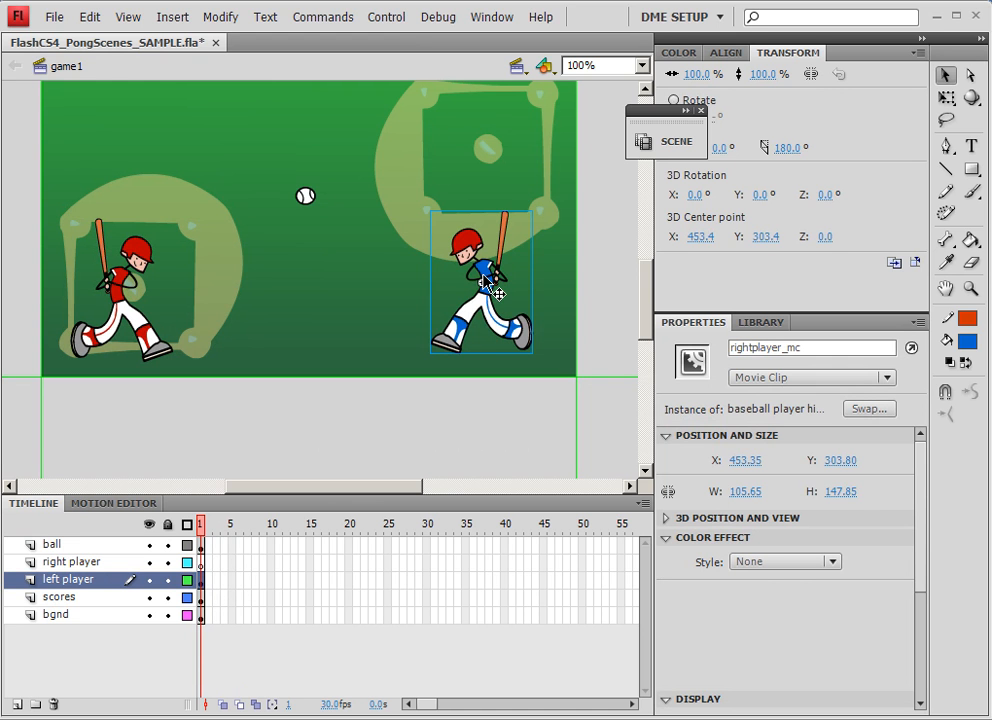
{"action": "left_click", "coordinate": [80, 580]}
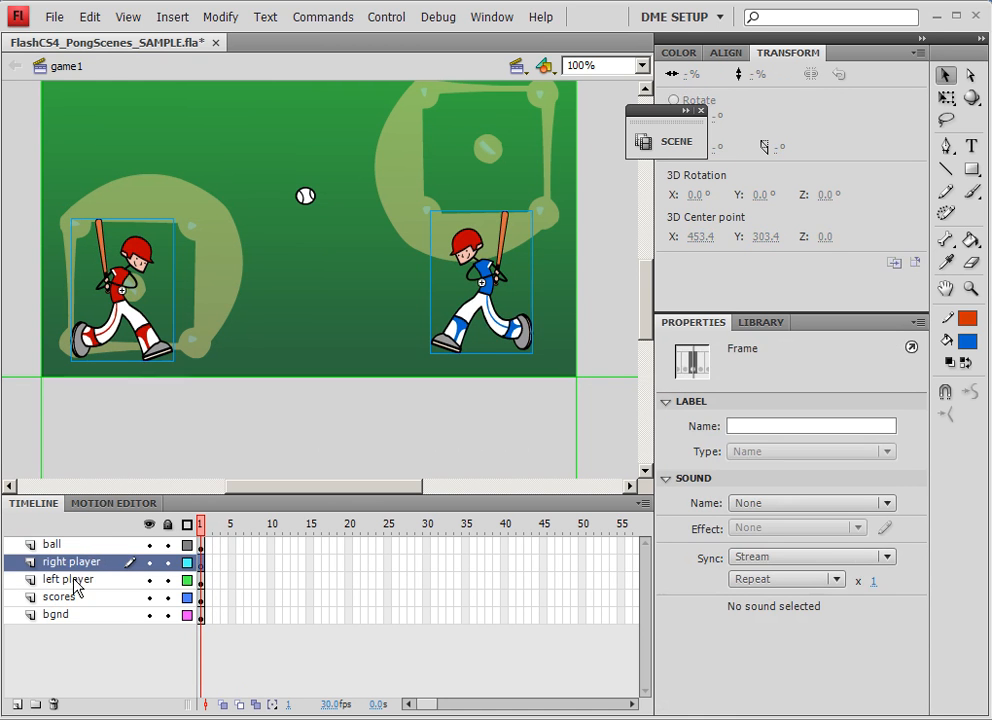
{"action": "left_click", "coordinate": [76, 566]}
{"action": "left_click", "coordinate": [491, 290]}
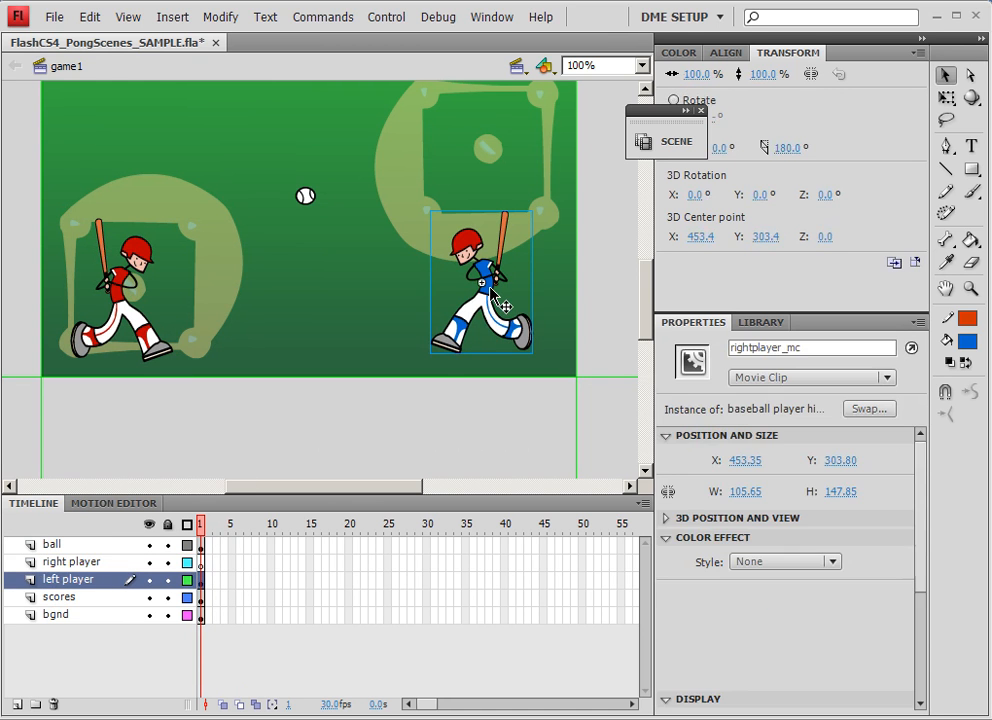
{"action": "key", "text": "Delete"}
{"action": "left_click", "coordinate": [88, 566]}
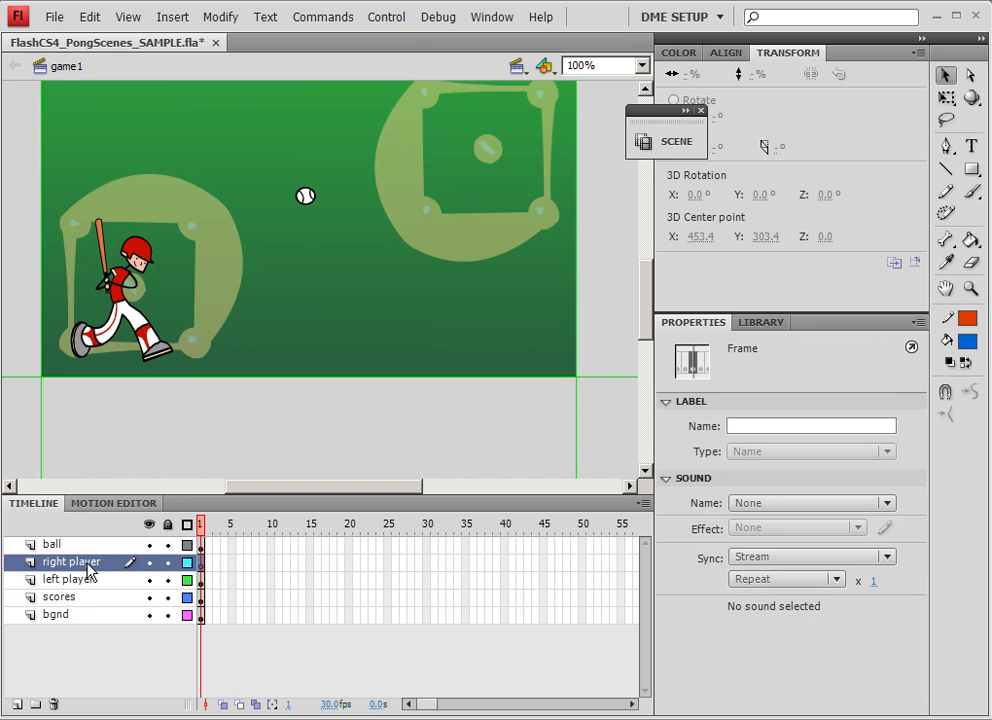
{"action": "key", "text": "ctrl+v"}
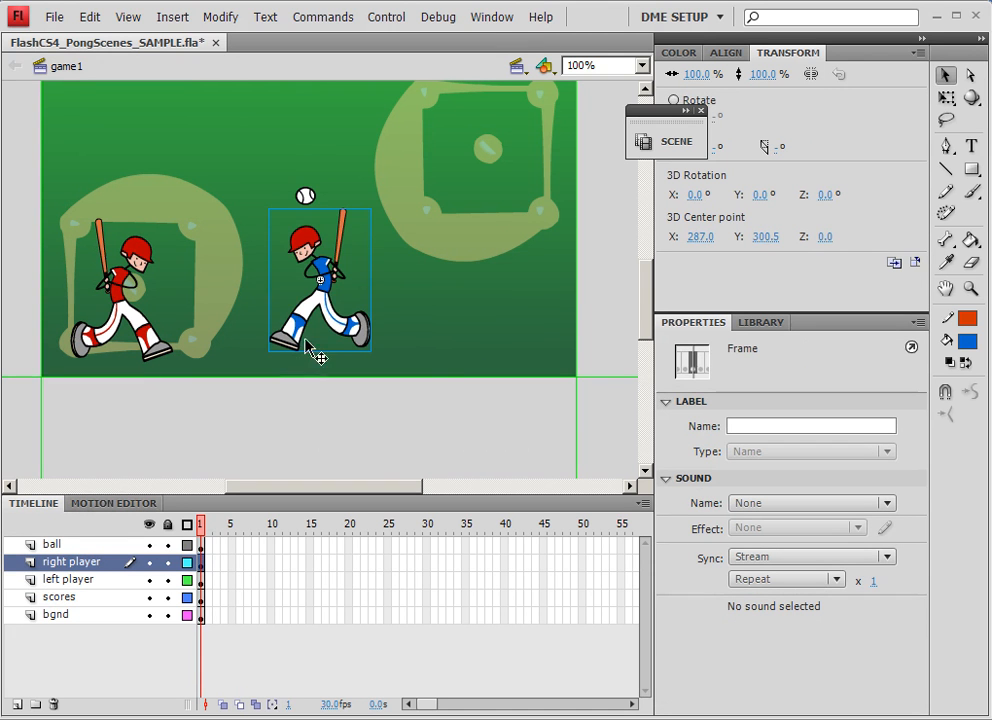
Position the blue player at about X 486, Y 315 and the red player at about X 65, Y 315
{"action": "left_click_drag", "start_coordinate": [339, 294], "coordinate": [534, 310]}
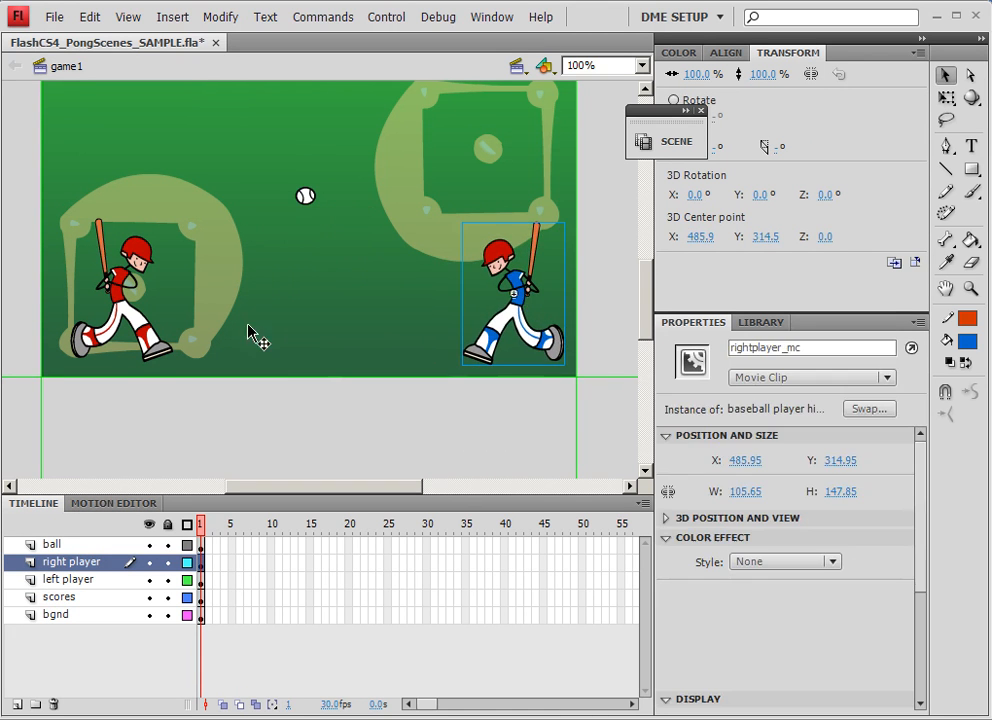
{"action": "left_click", "coordinate": [113, 330]}
{"action": "left_click_drag", "start_coordinate": [310, 350], "coordinate": [326, 409]}
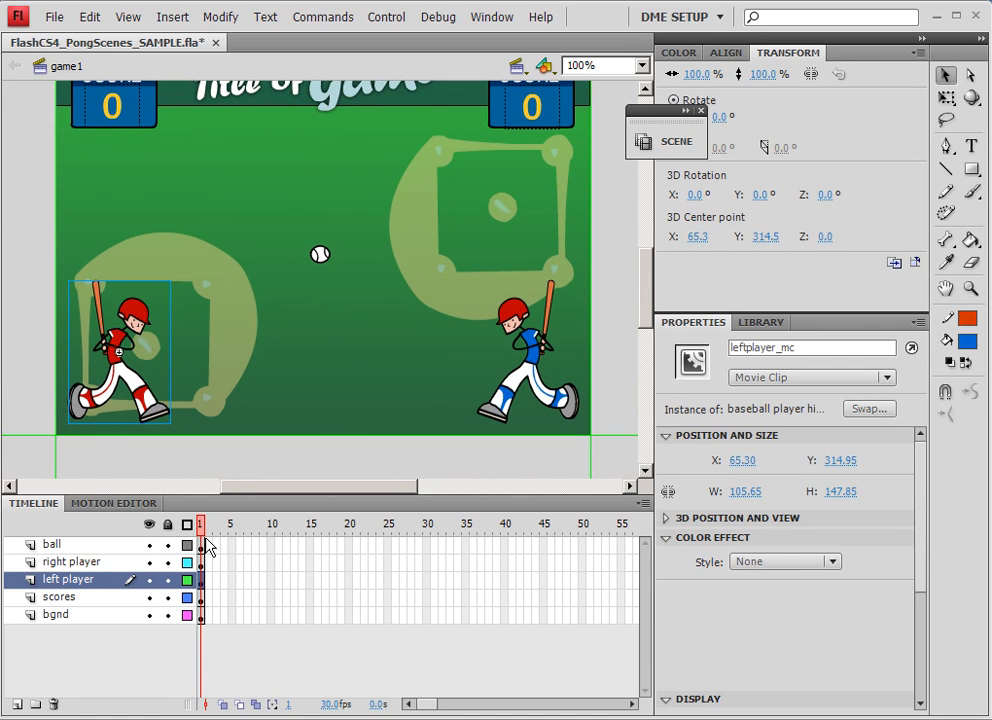
Open the baseball symbol to examine its timeline and return to the game1 scene
{"action": "left_click", "coordinate": [323, 257]}
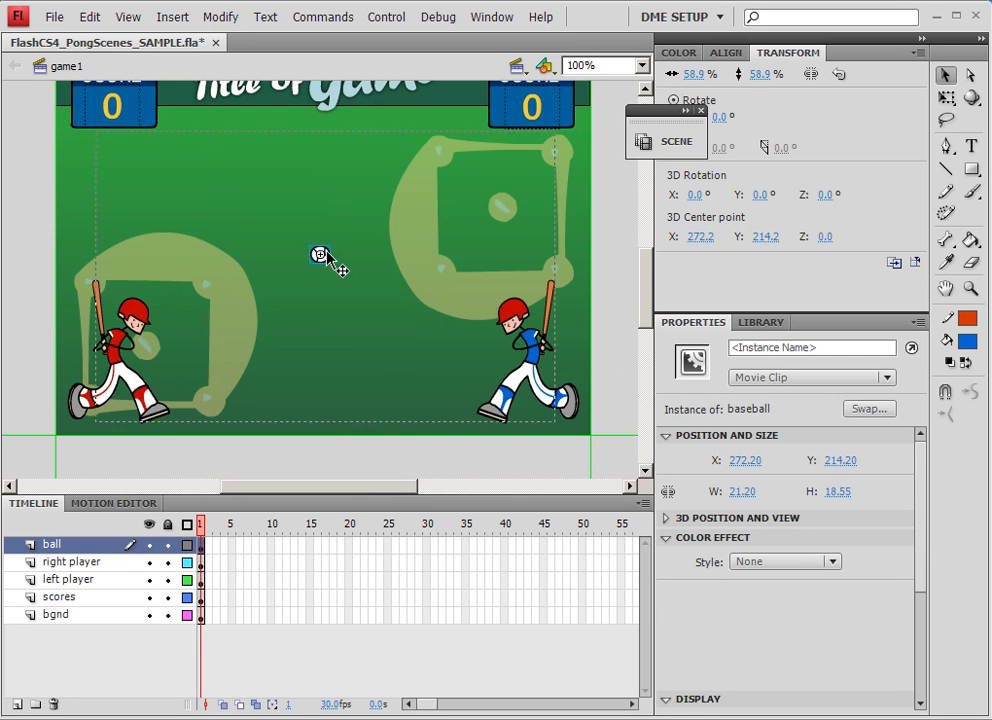
{"action": "double_click", "coordinate": [320, 255]}
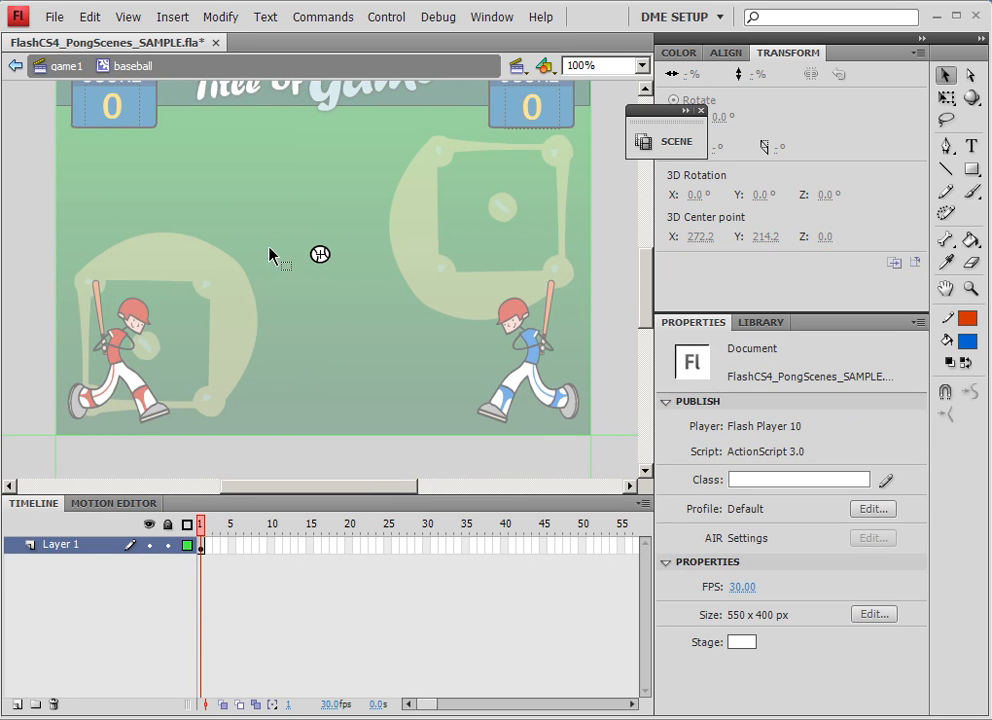
{"action": "left_click", "coordinate": [203, 546]}
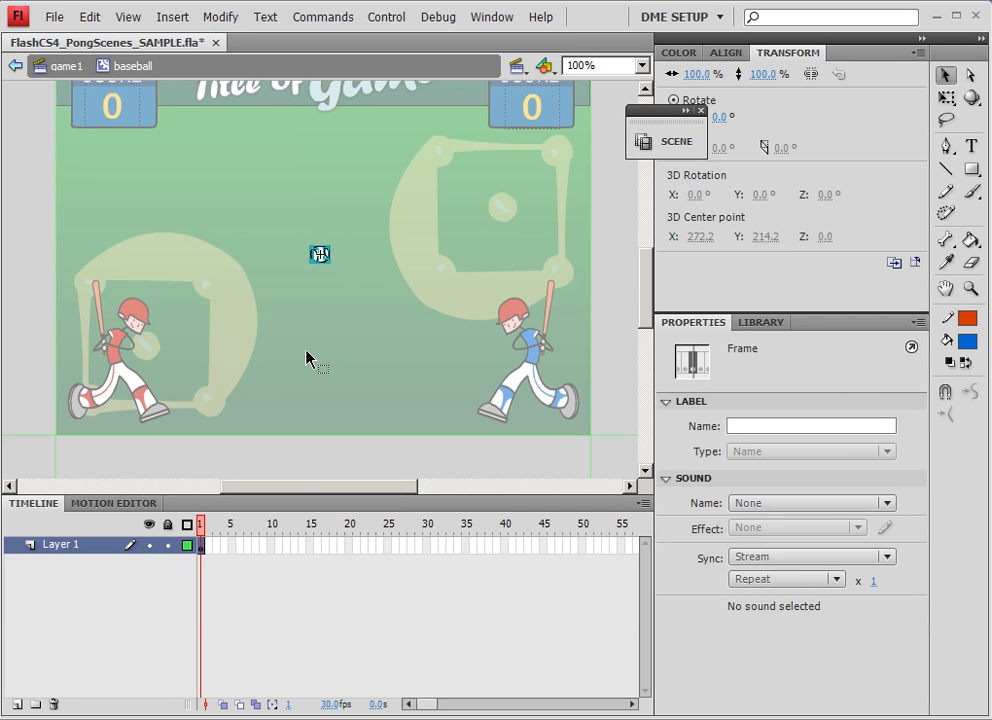
{"action": "double_click", "coordinate": [330, 275]}
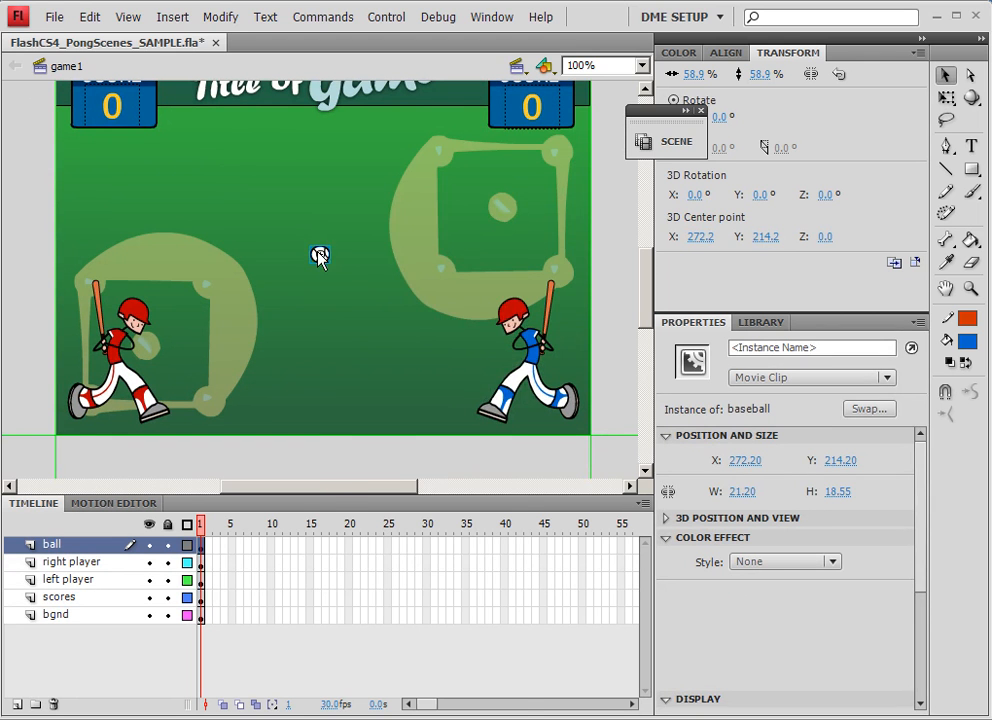
Convert the baseball on the stage to a movie clip symbol named ball ANIM
{"action": "right_click", "coordinate": [319, 256]}
{"action": "left_click", "coordinate": [405, 693]}
{"action": "key", "text": "F8"}
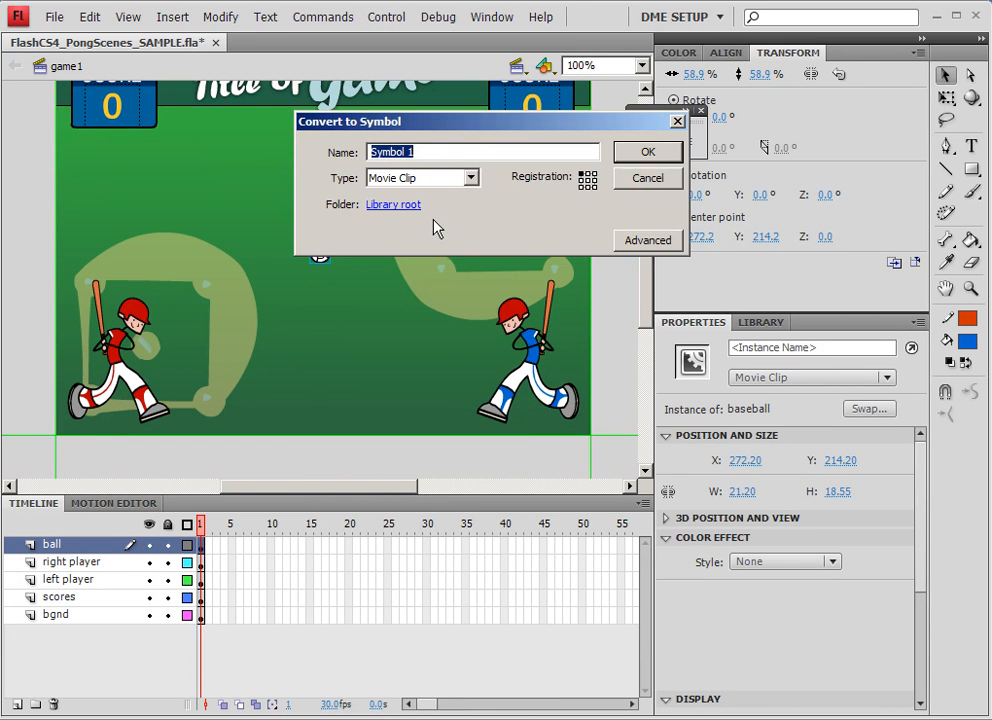
{"action": "type", "text": "ball ANIM"}
{"action": "key", "text": "Return"}
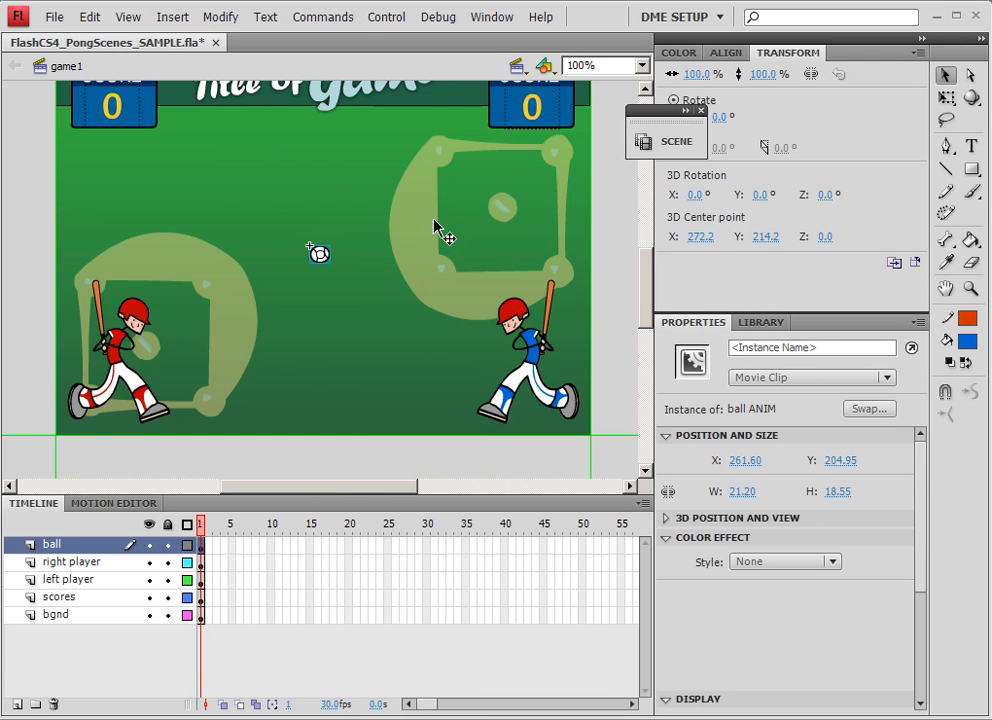
Add a new layer named actions above Layer 1 inside the ball ANIM symbol
{"action": "double_click", "coordinate": [319, 254]}
{"action": "left_click", "coordinate": [16, 704]}
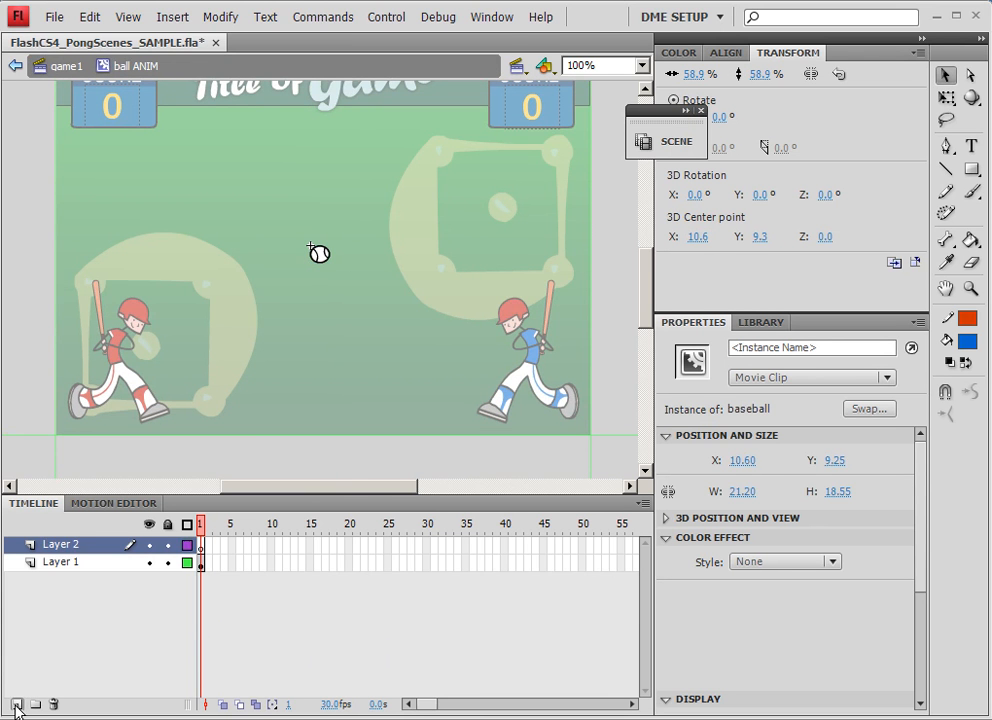
{"action": "double_click", "coordinate": [60, 544]}
{"action": "type", "text": "a"}
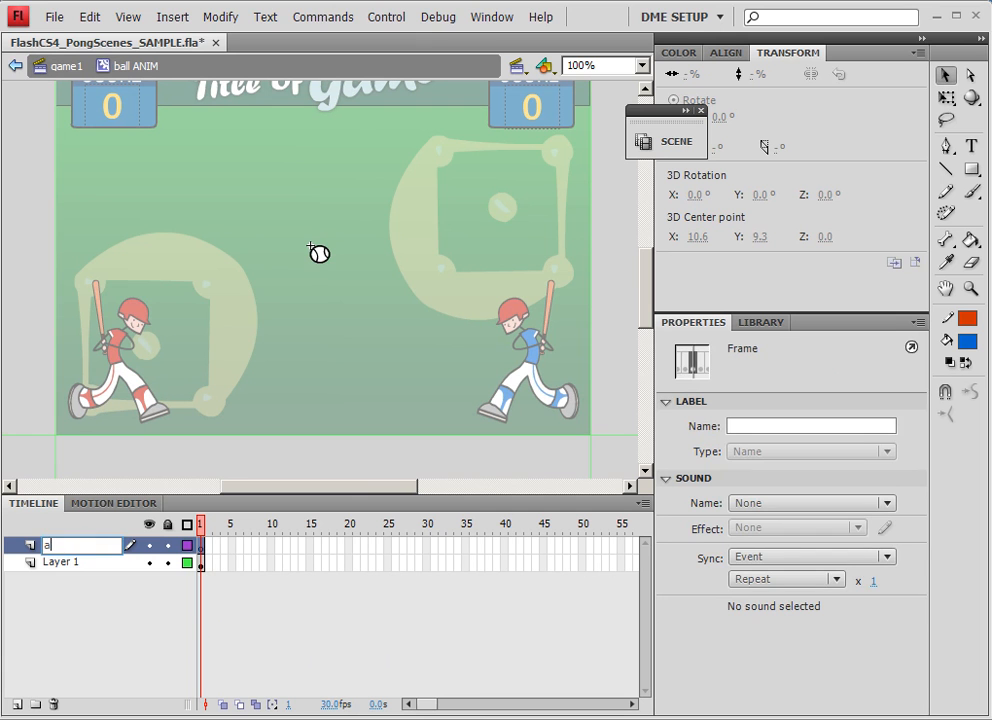
{"action": "type", "text": "ctions"}
{"action": "key", "text": "Return"}
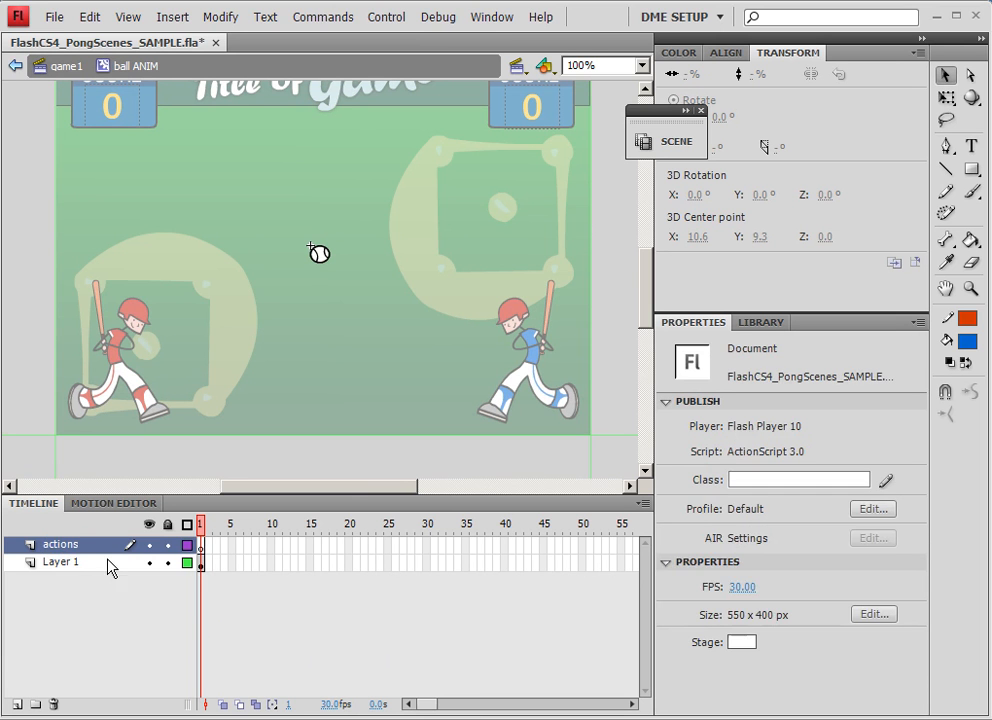
Insert keyframes at frame 2 on both the Layer 1 and actions layers of the ball ANIM symbol
{"action": "left_click", "coordinate": [203, 560]}
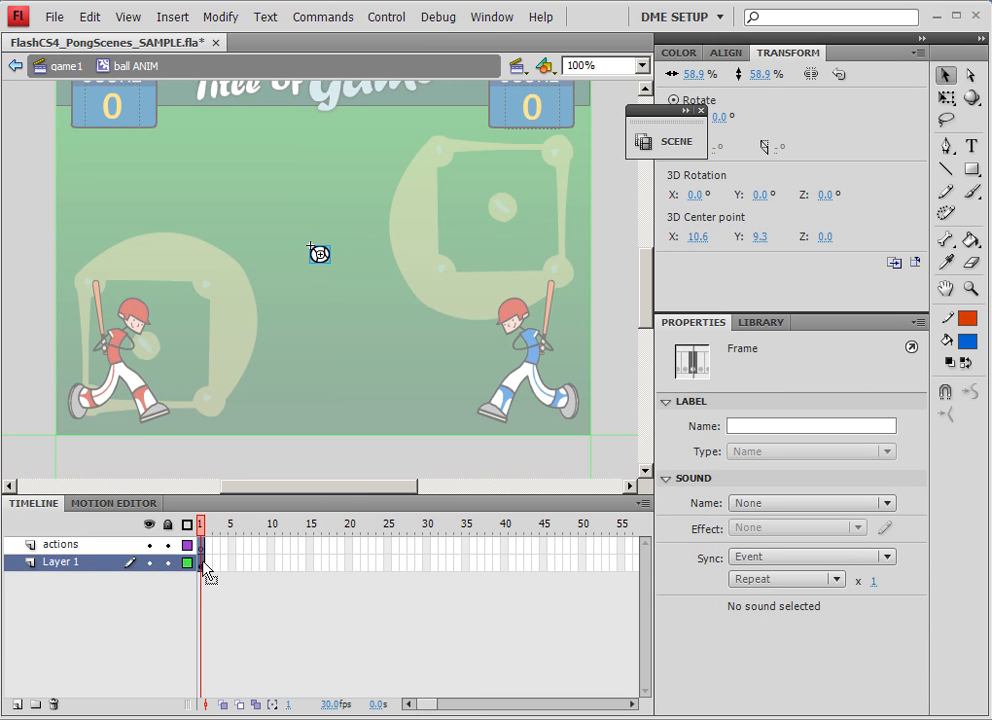
{"action": "left_click_drag", "start_coordinate": [203, 562], "coordinate": [211, 564]}
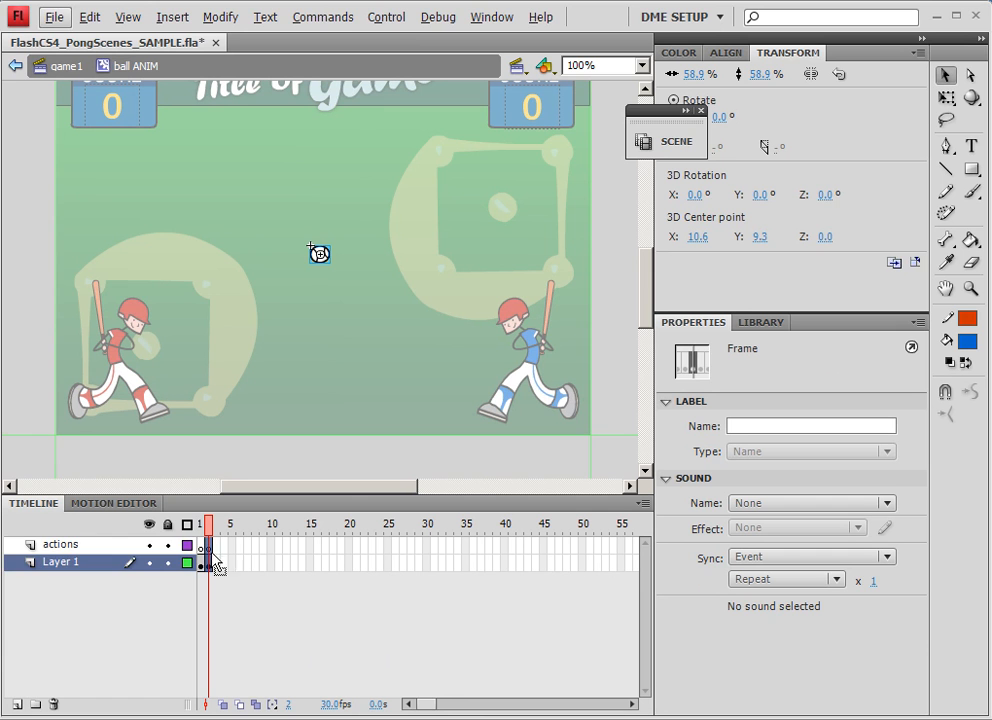
{"action": "left_click", "coordinate": [203, 547]}
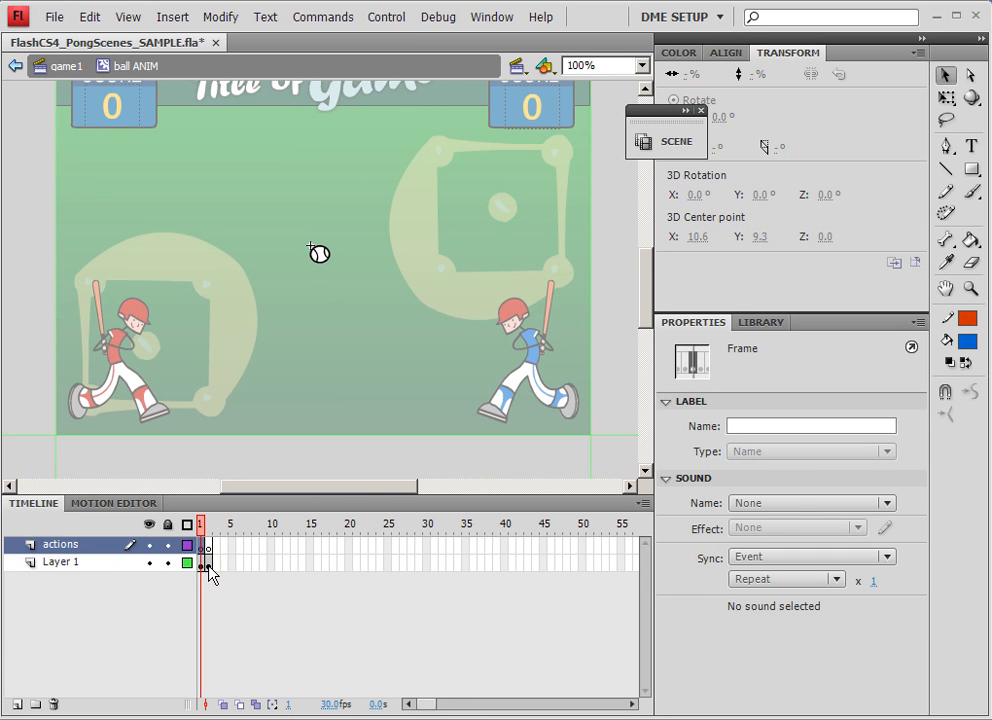
{"action": "left_click", "coordinate": [208, 563]}
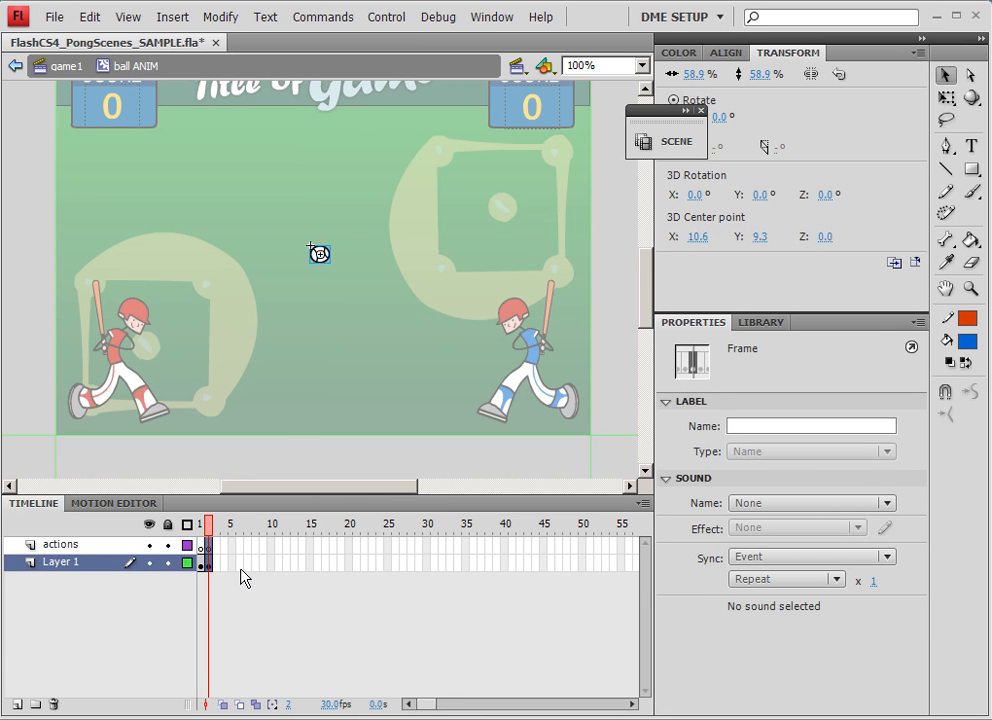
Extend both the actions layer and Layer 1 to frame 6 with regular frames
{"action": "left_click_drag", "start_coordinate": [240, 563], "coordinate": [240, 546]}
{"action": "right_click", "coordinate": [240, 546]}
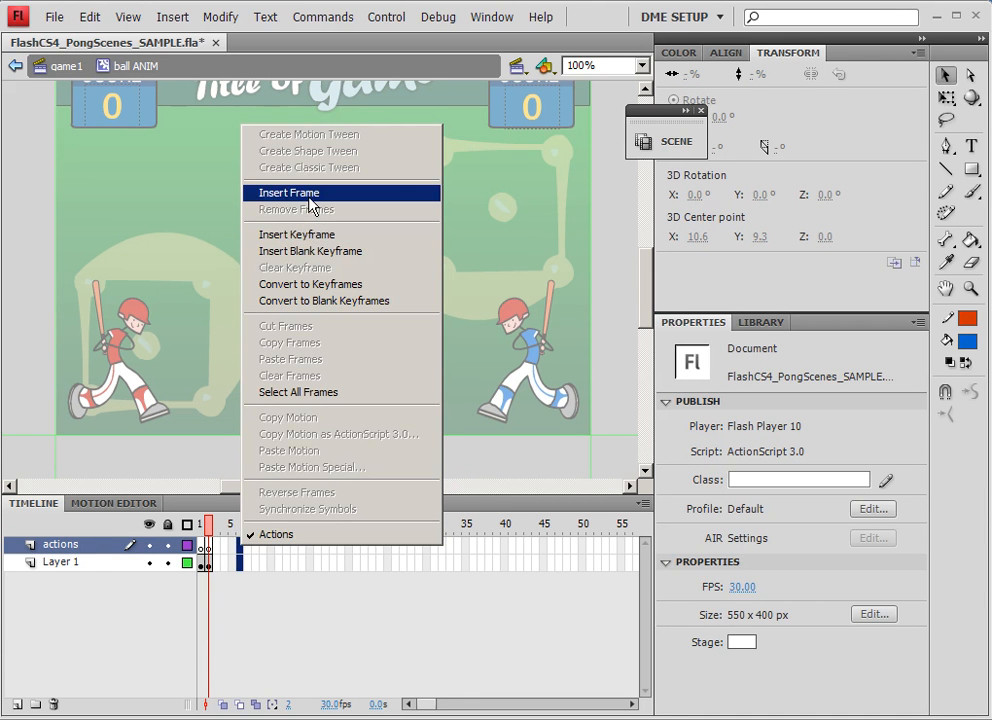
{"action": "left_click", "coordinate": [310, 195]}
Insert a keyframe at frame 6 of Layer 1
{"action": "left_click", "coordinate": [218, 564]}
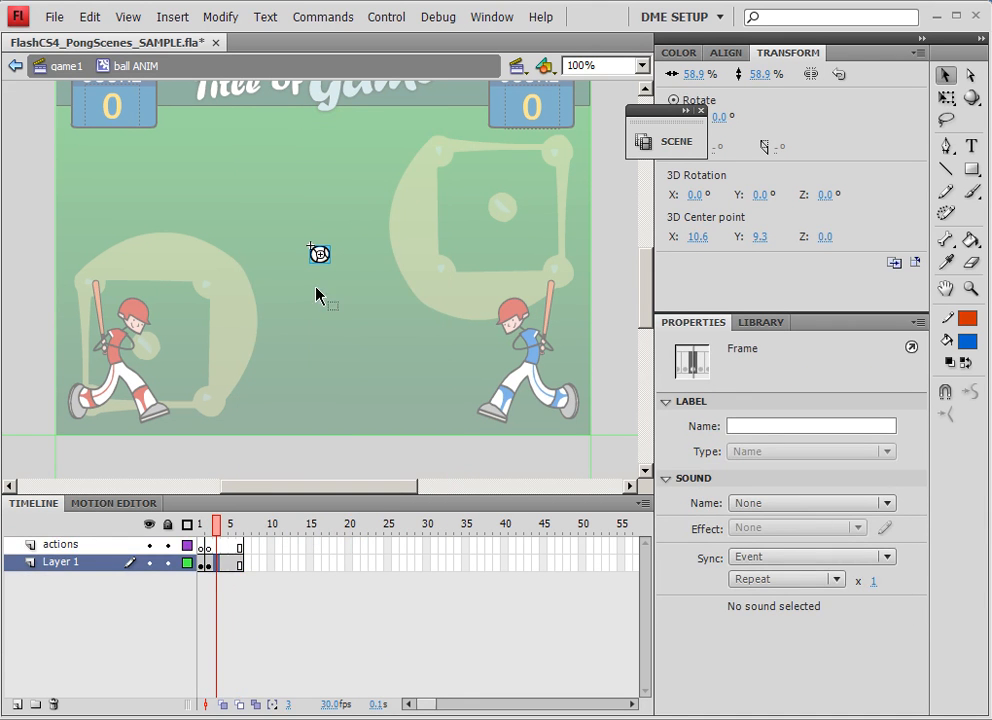
{"action": "left_click", "coordinate": [321, 256]}
{"action": "left_click", "coordinate": [215, 567]}
{"action": "left_click", "coordinate": [209, 567]}
{"action": "left_click_drag", "start_coordinate": [209, 567], "coordinate": [235, 566]}
{"action": "left_click", "coordinate": [238, 567]}
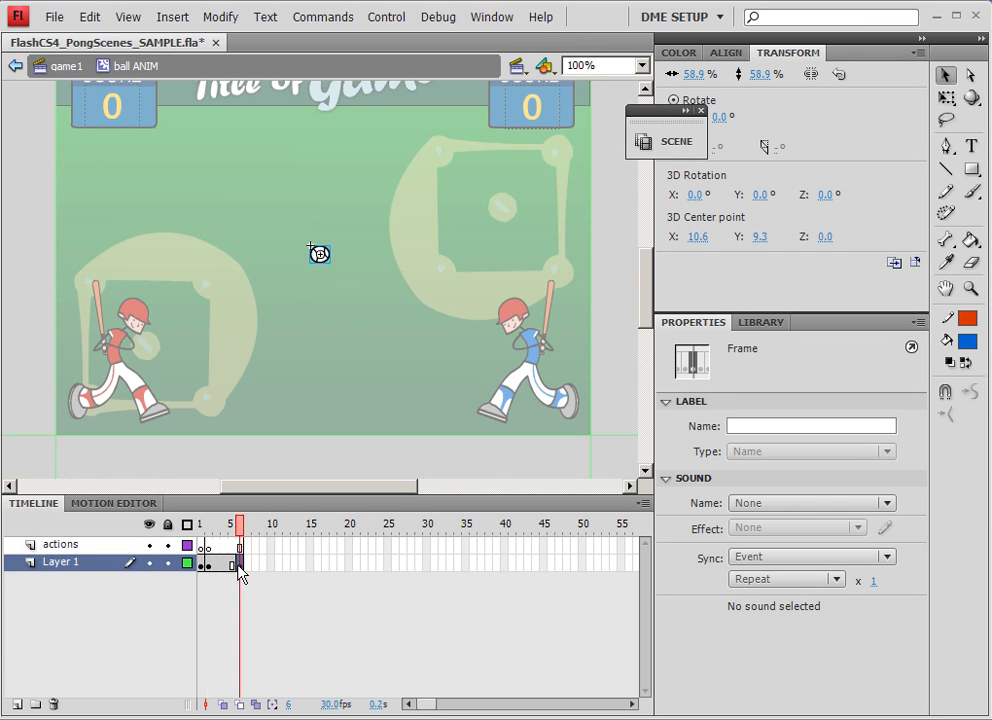
Add a Glow filter to the baseball at the frame 2 keyframe of Layer 1
{"action": "left_click", "coordinate": [327, 259]}
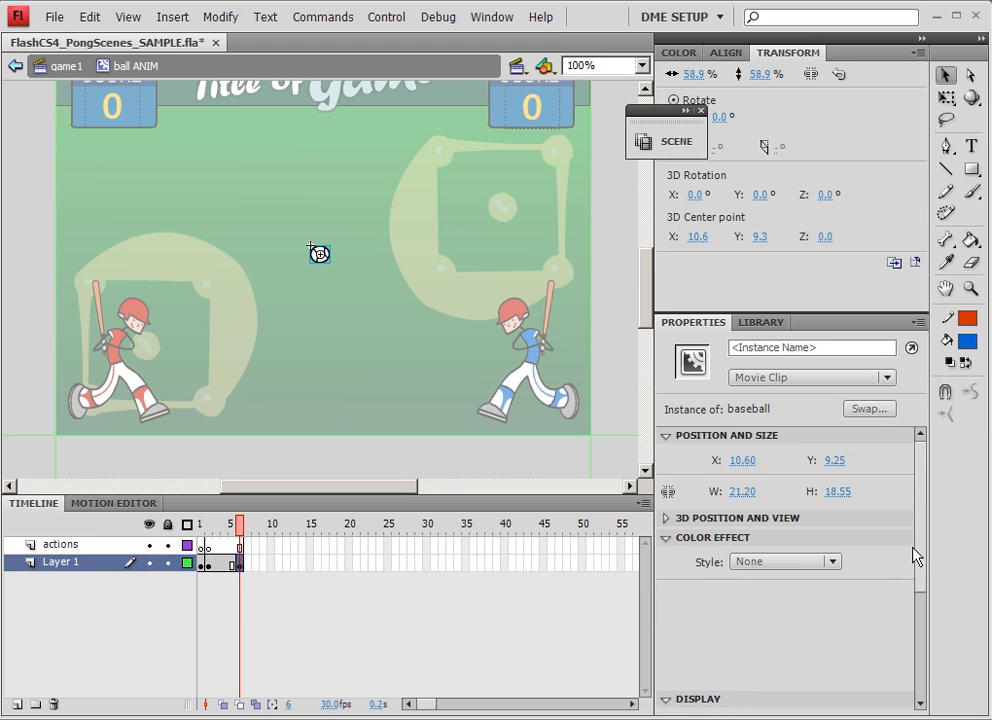
{"action": "mouse_move", "coordinate": [916, 556]}
{"action": "left_mouse_down"}
{"action": "mouse_move", "coordinate": [923, 631]}
{"action": "mouse_move", "coordinate": [920, 548]}
{"action": "left_mouse_up"}
{"action": "left_click_drag", "start_coordinate": [917, 586], "coordinate": [910, 683]}
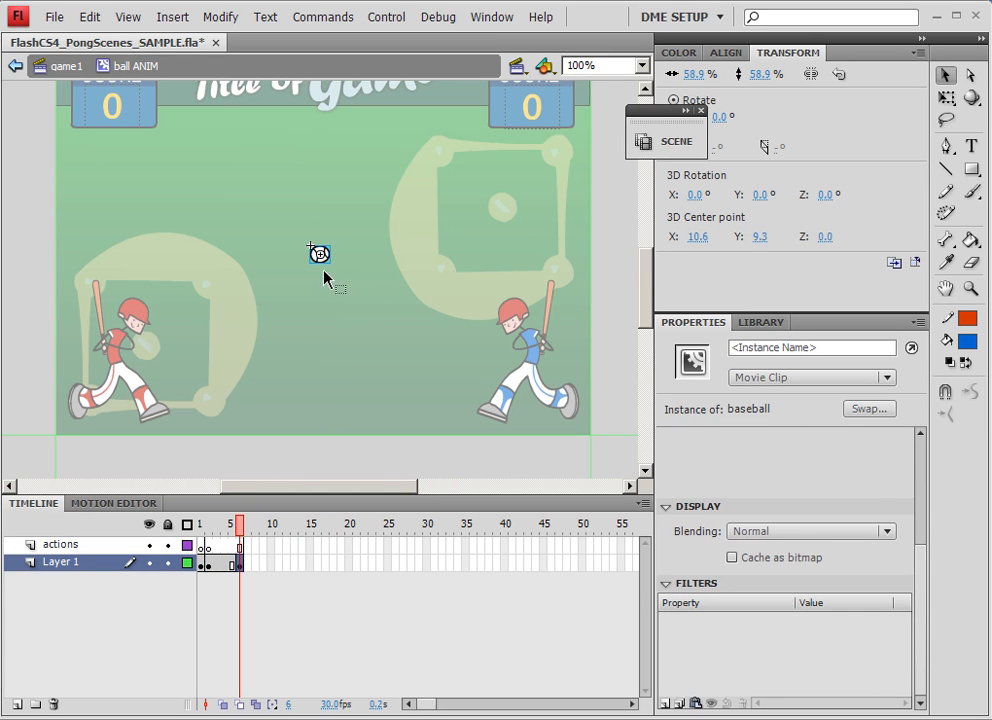
{"action": "left_click", "coordinate": [211, 566]}
{"action": "left_click", "coordinate": [323, 262]}
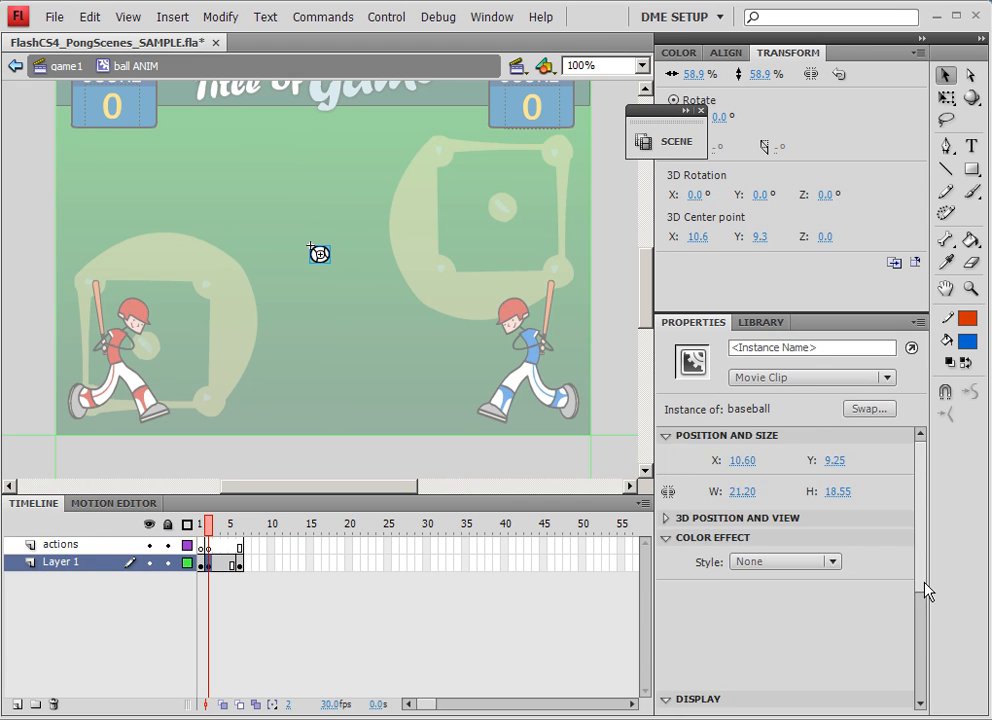
{"action": "left_click_drag", "start_coordinate": [925, 587], "coordinate": [921, 700]}
{"action": "left_click", "coordinate": [666, 704]}
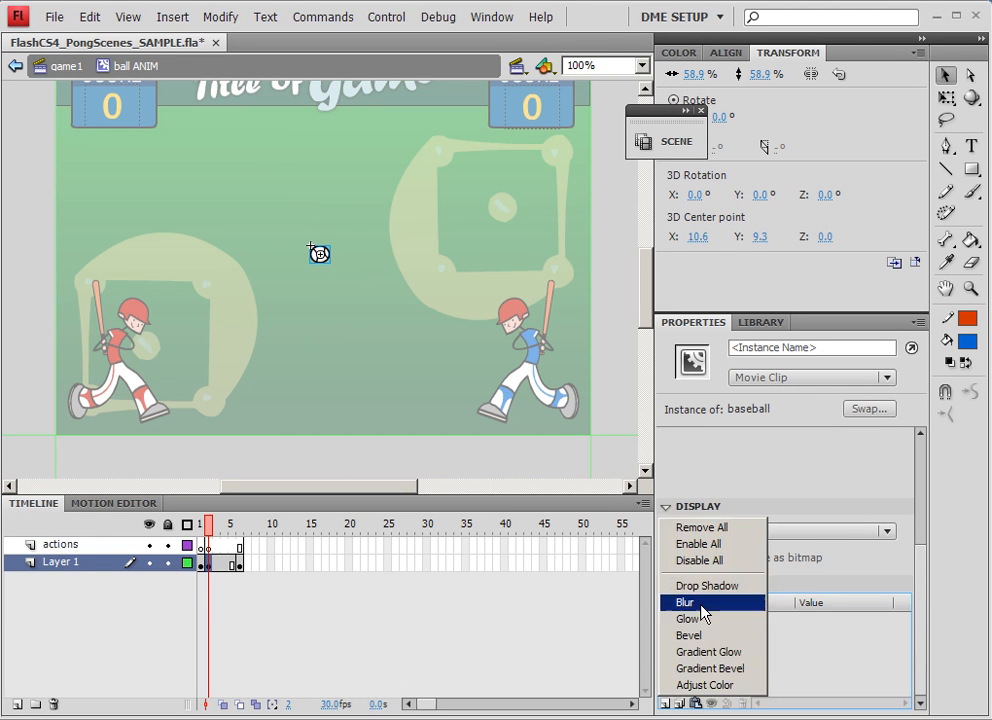
{"action": "left_click", "coordinate": [698, 619]}
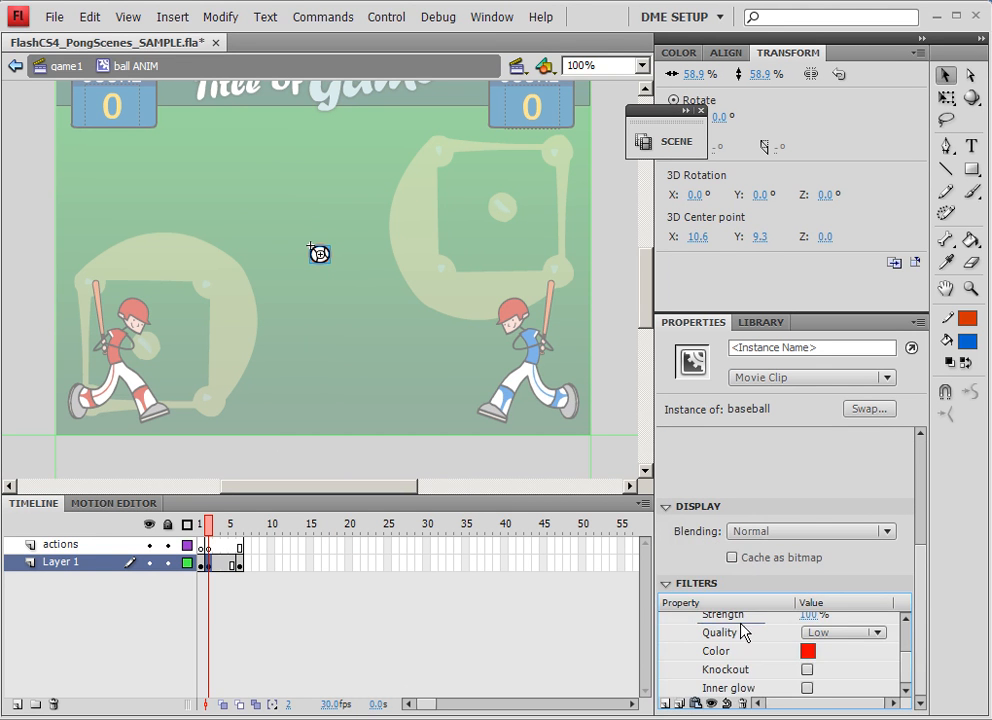
Set the baseball's glow to Medium quality and yellow, with a 12 px blur
{"action": "left_click", "coordinate": [838, 633]}
{"action": "left_click", "coordinate": [832, 668]}
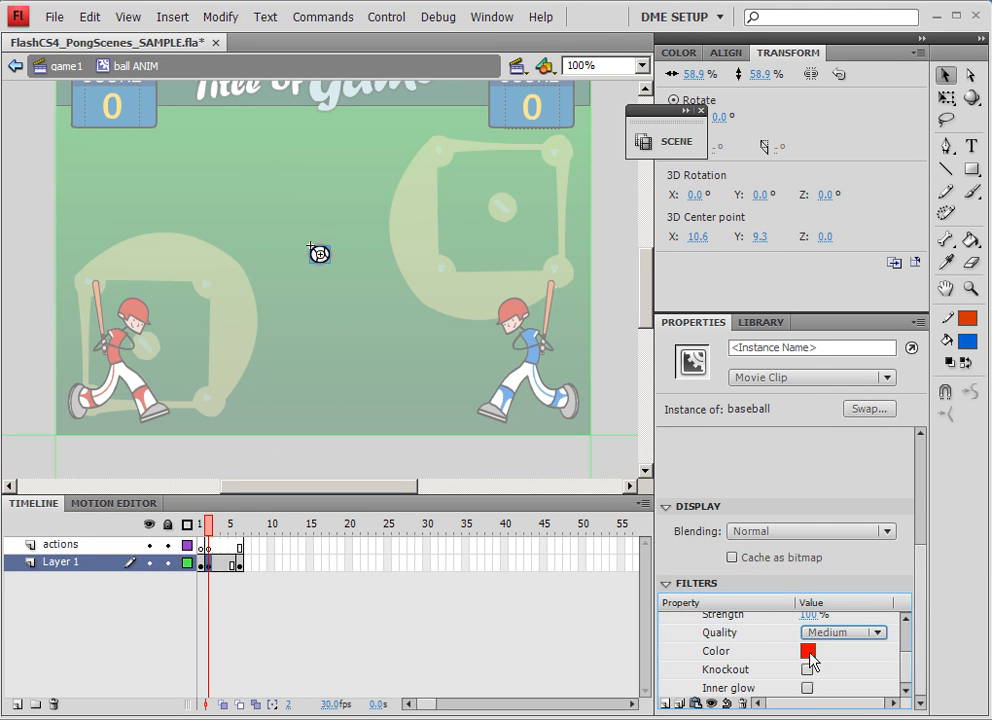
{"action": "left_click", "coordinate": [808, 651]}
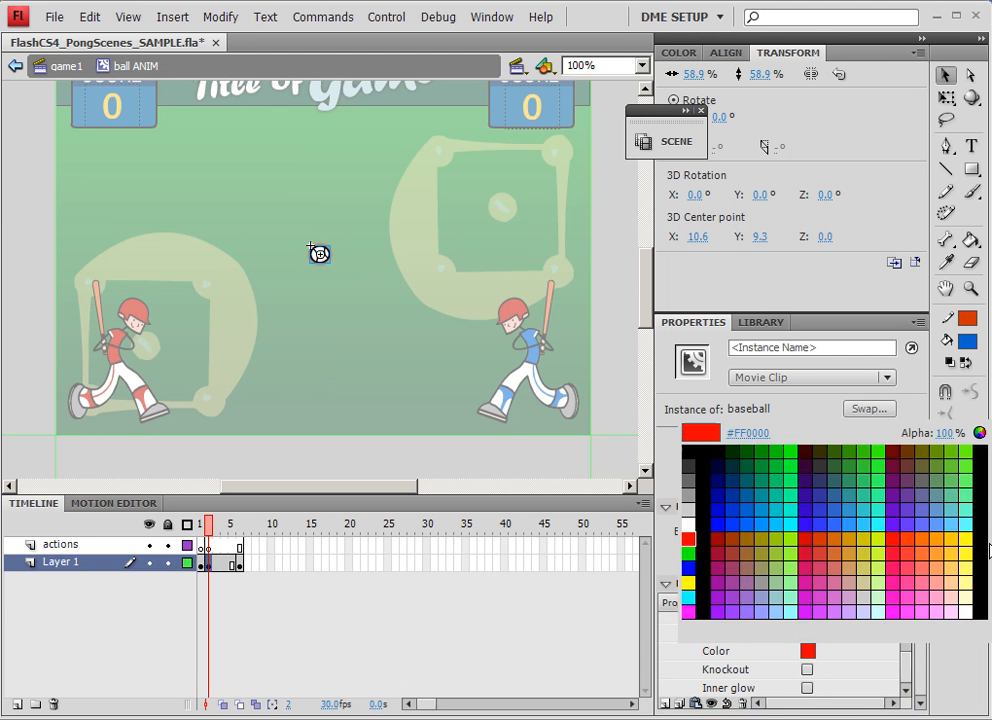
{"action": "left_click", "coordinate": [967, 527]}
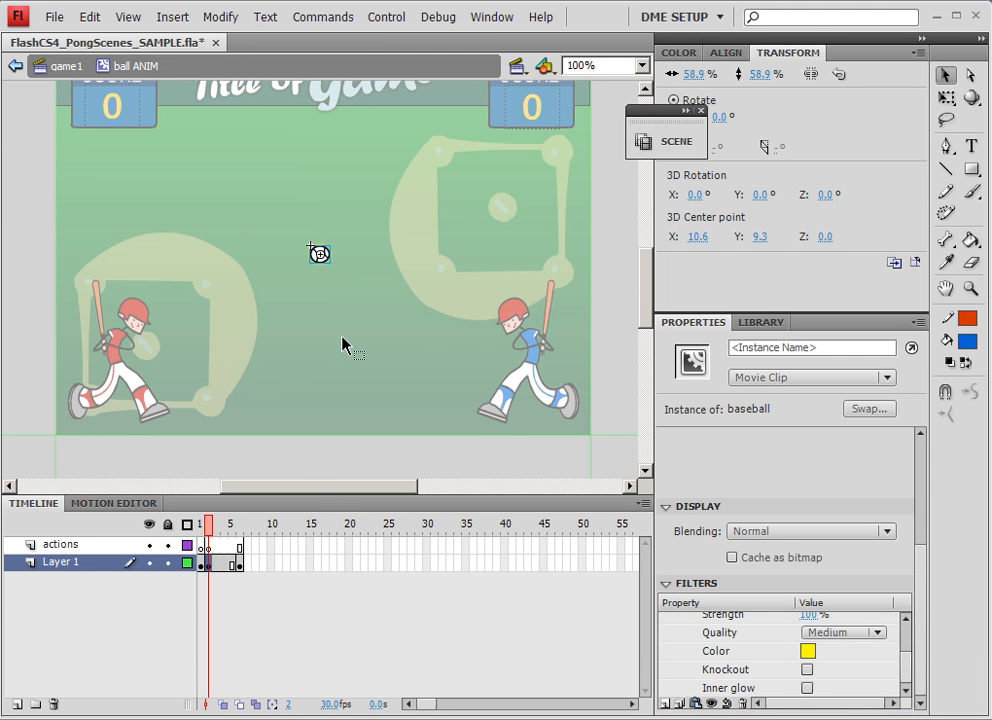
{"action": "scroll", "coordinate": [910, 652], "scroll_direction": "up", "scroll_amount": 1}
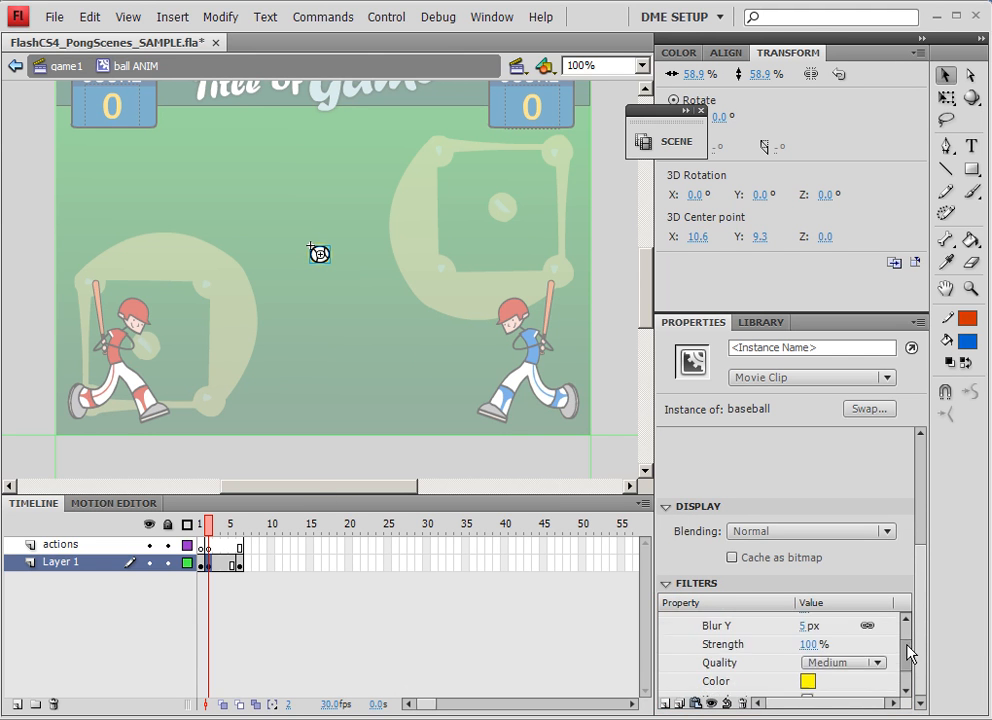
{"action": "scroll", "coordinate": [910, 652], "scroll_direction": "up", "scroll_amount": 2}
{"action": "left_click_drag", "start_coordinate": [803, 640], "coordinate": [810, 640]}
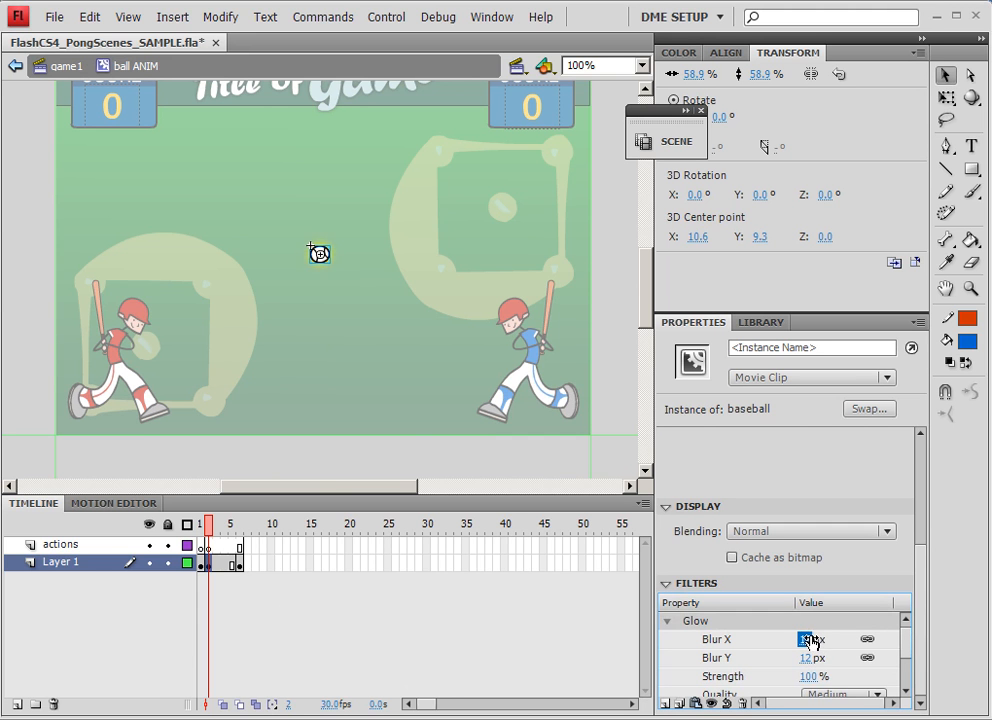
Create a classic tween on Layer 1 between the keyframes at frames 2 and 6
{"action": "right_click", "coordinate": [218, 563]}
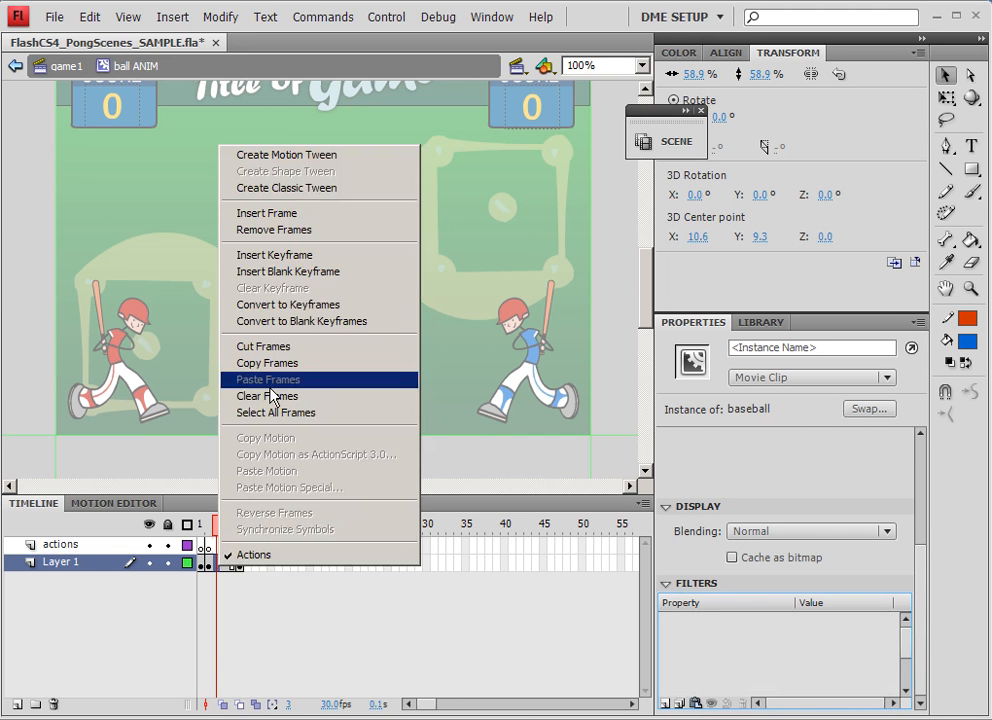
{"action": "left_click", "coordinate": [286, 187]}
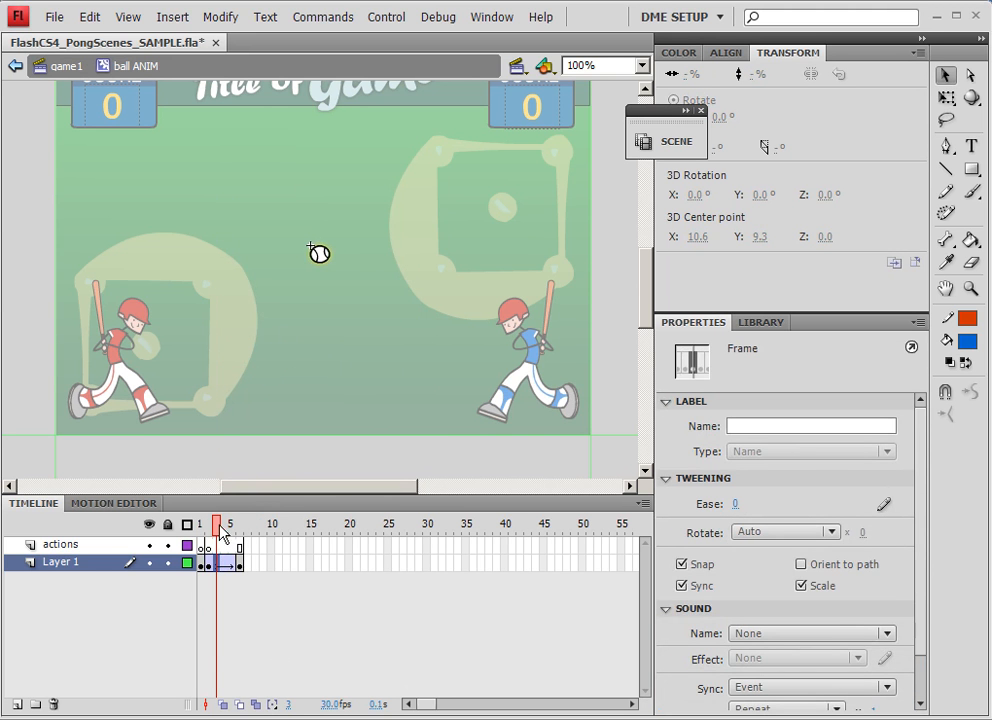
{"action": "mouse_move", "coordinate": [221, 531]}
{"action": "left_mouse_down"}
{"action": "mouse_move", "coordinate": [201, 531]}
{"action": "mouse_move", "coordinate": [239, 531]}
{"action": "mouse_move", "coordinate": [144, 542]}
{"action": "mouse_move", "coordinate": [210, 536]}
{"action": "left_mouse_up"}
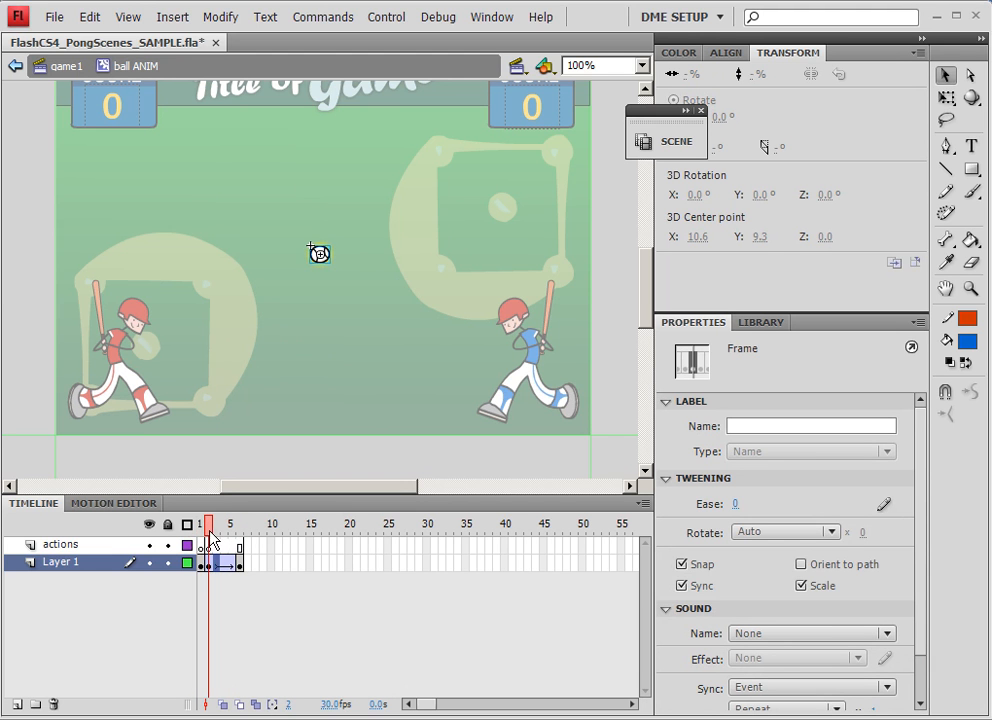
{"action": "left_click", "coordinate": [321, 257]}
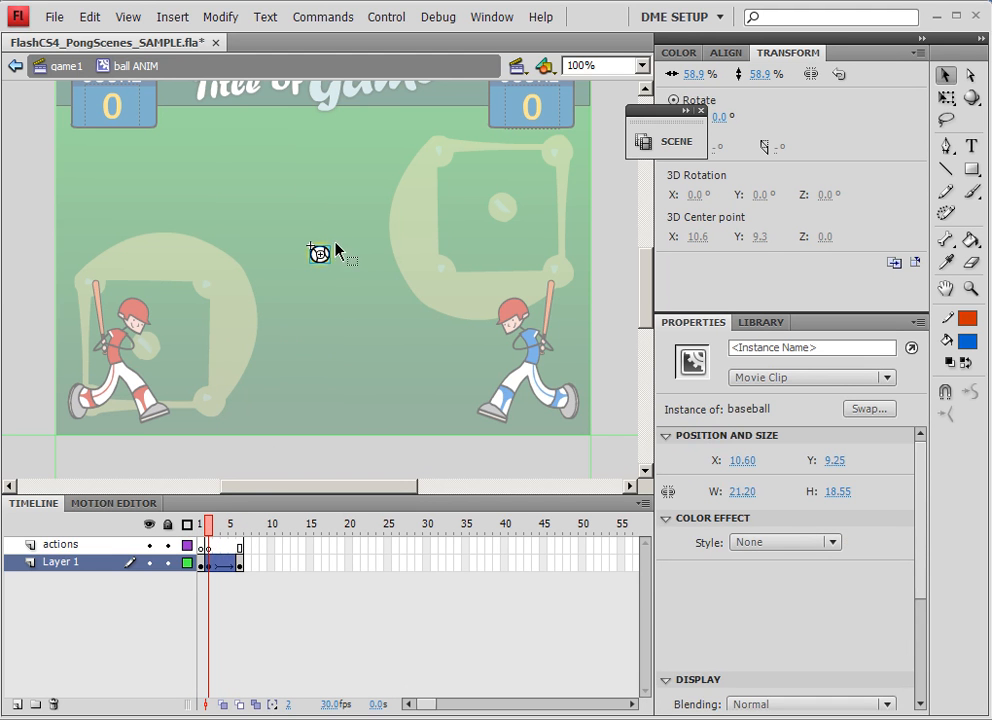
{"action": "key", "text": "q"}
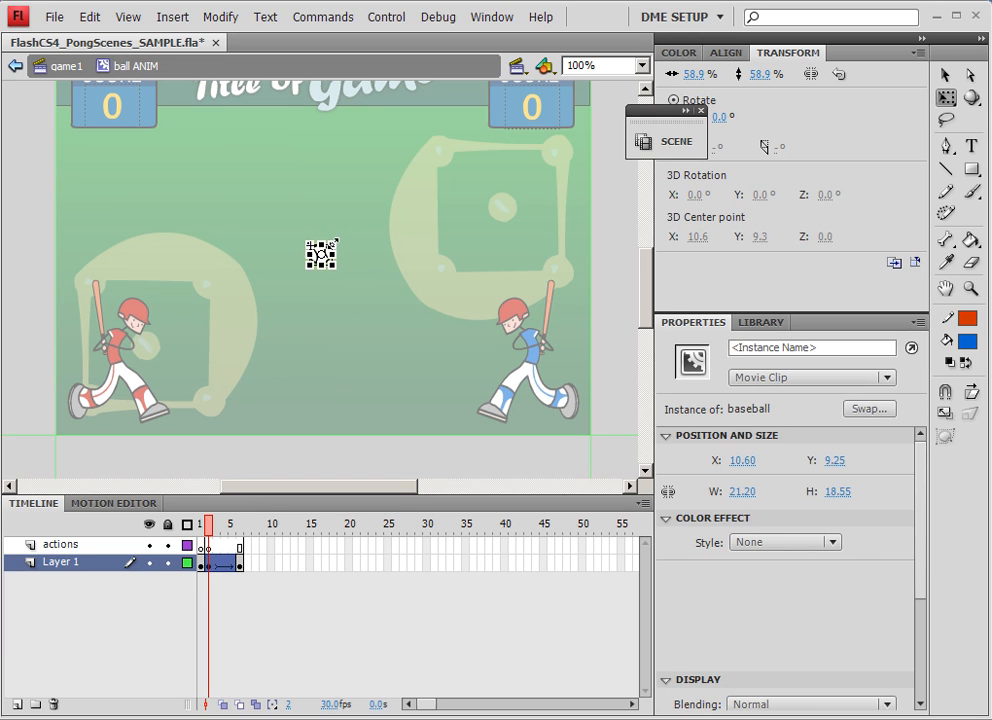
{"action": "left_click", "coordinate": [368, 248]}
{"action": "left_click_drag", "start_coordinate": [213, 537], "coordinate": [249, 532]}
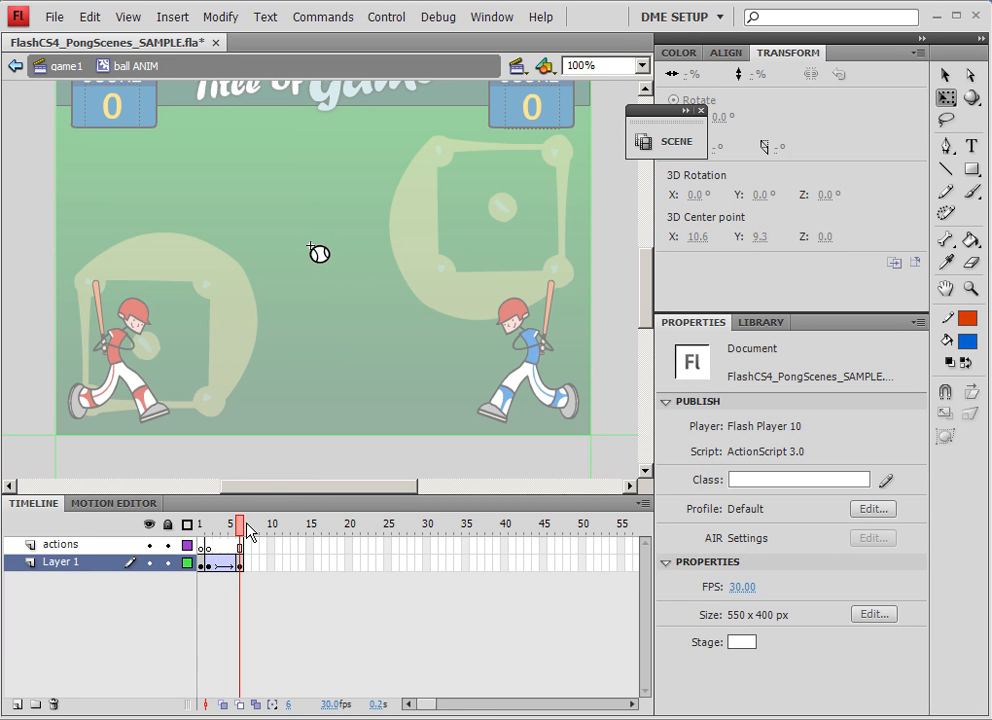
Add the script stop(); to frame 1 of the actions layer
{"action": "left_click", "coordinate": [201, 546]}
{"action": "key", "text": "F9"}
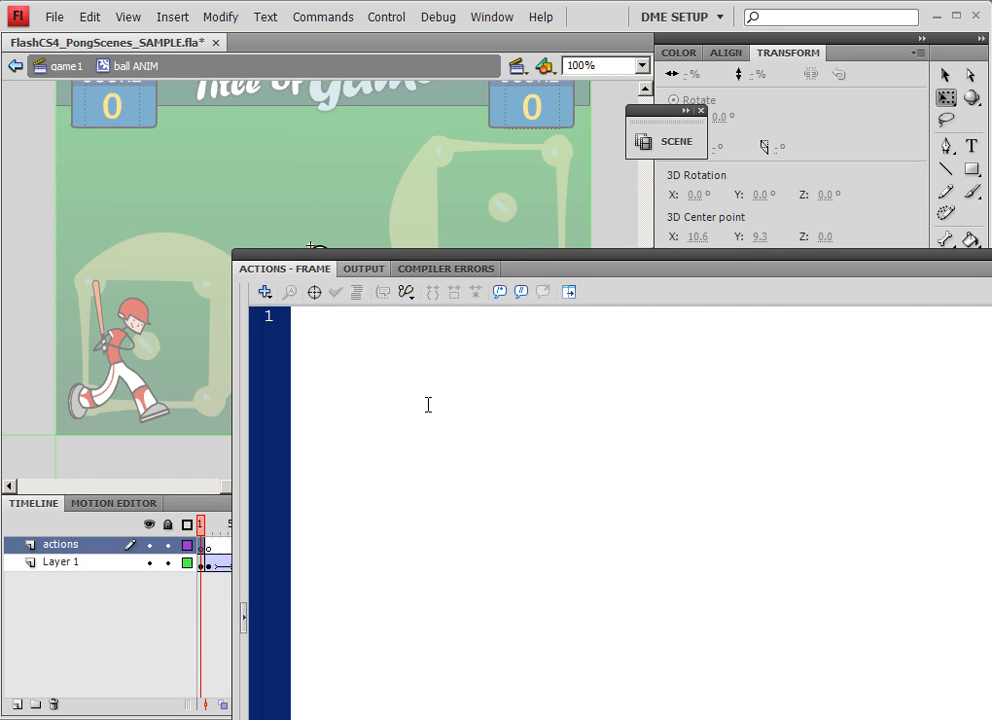
{"action": "type", "text": "stop();"}
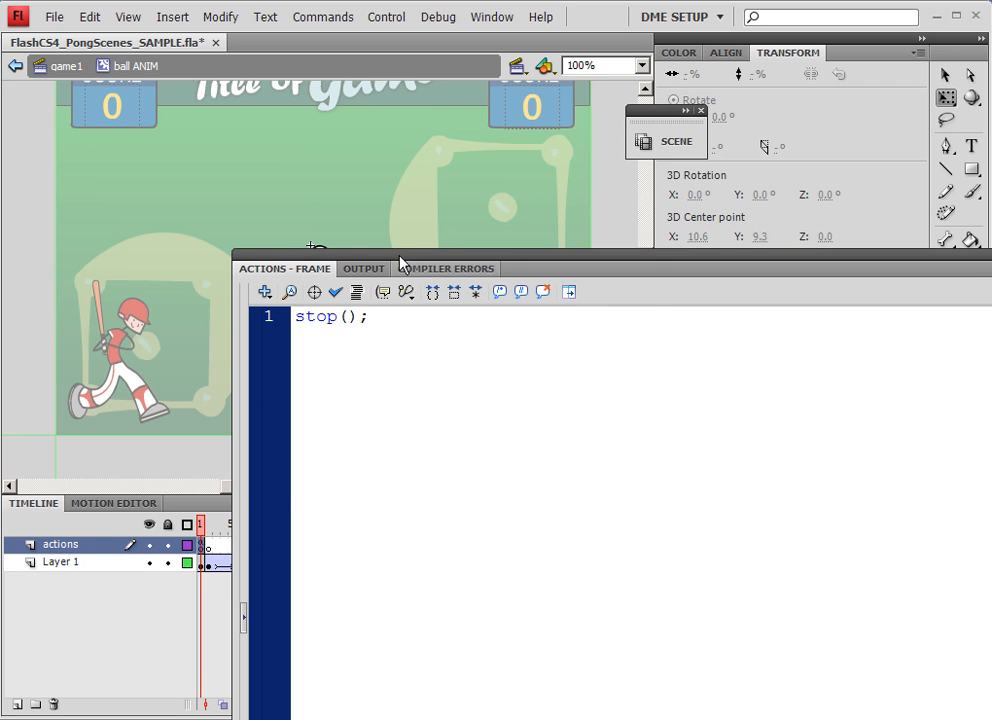
{"action": "key", "text": "F9"}
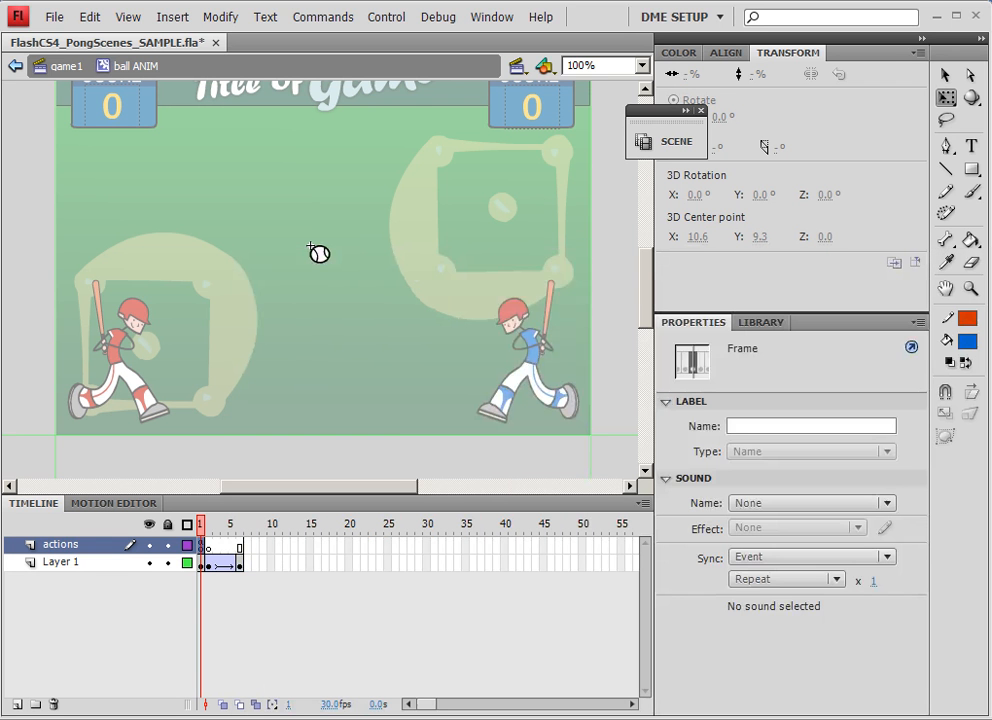
Return to the game1 scene and give the ball ANIM instance the name ball_mc, checking the two players' instance names
{"action": "left_click", "coordinate": [394, 436]}
{"action": "mouse_move", "coordinate": [212, 531]}
{"action": "left_mouse_down"}
{"action": "mouse_move", "coordinate": [279, 534]}
{"action": "mouse_move", "coordinate": [201, 531]}
{"action": "left_mouse_up"}
{"action": "left_click", "coordinate": [88, 66]}
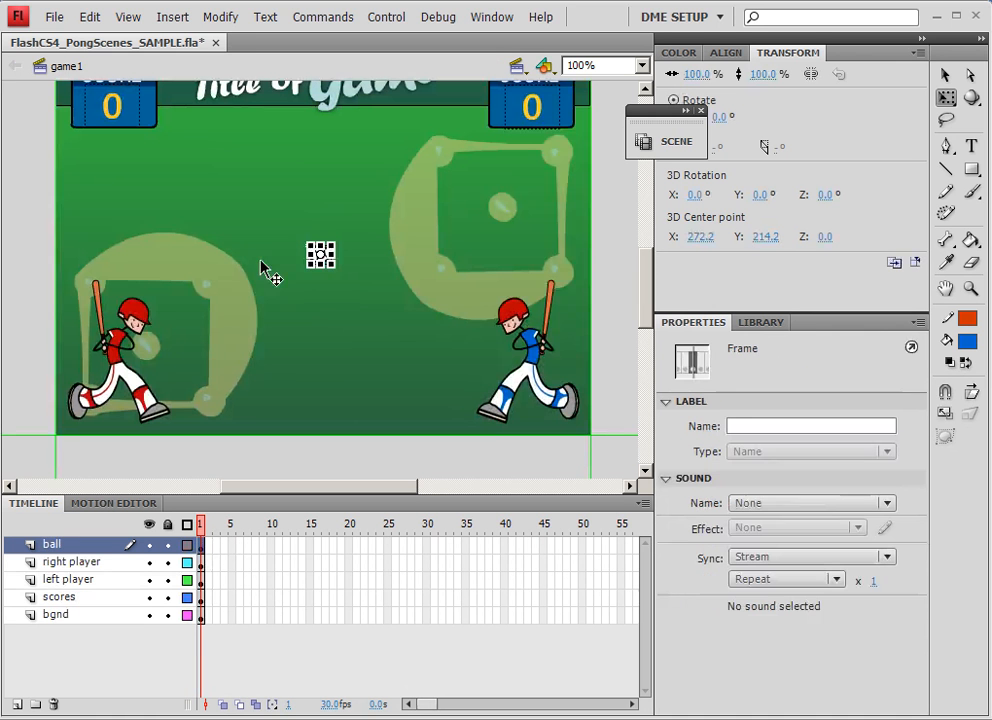
{"action": "left_click", "coordinate": [121, 342]}
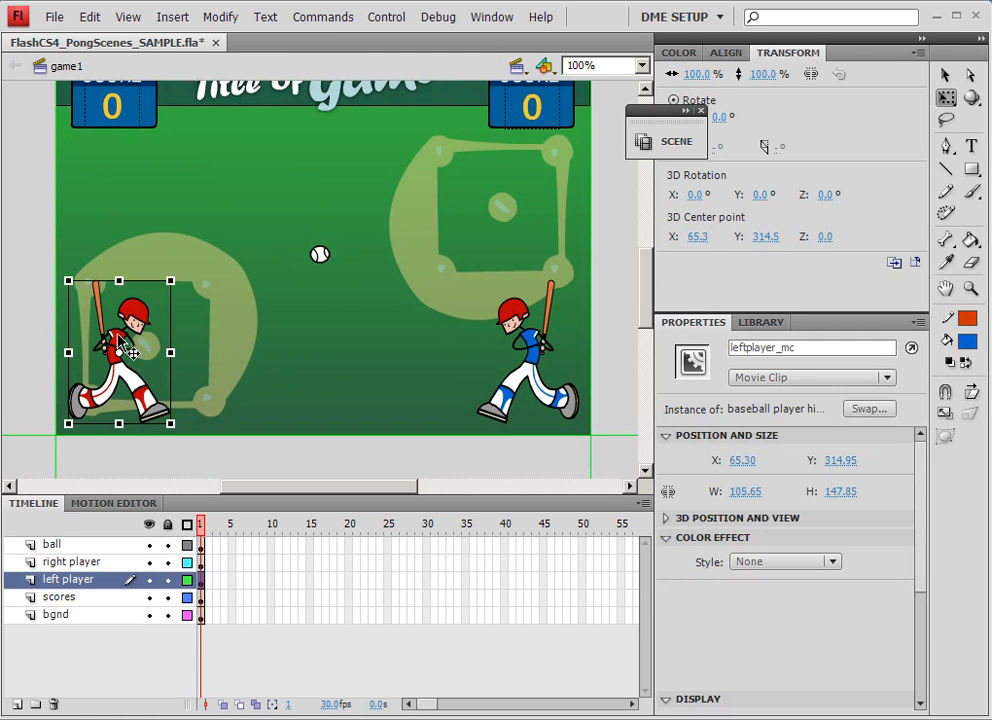
{"action": "left_click", "coordinate": [322, 256]}
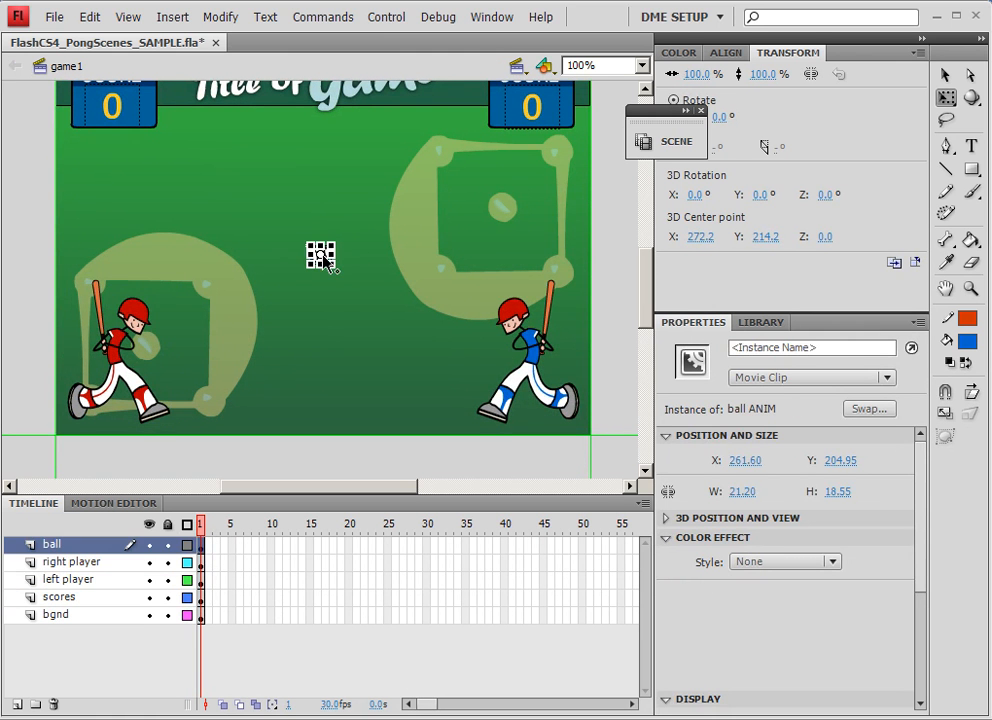
{"action": "left_click", "coordinate": [814, 349]}
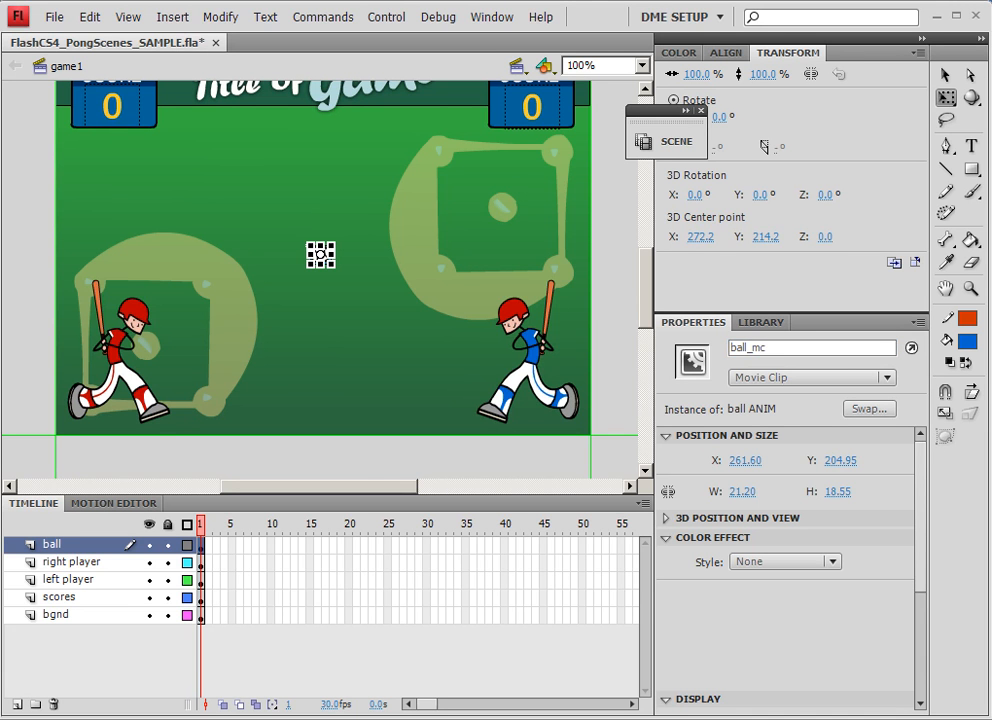
{"action": "left_click", "coordinate": [556, 361]}
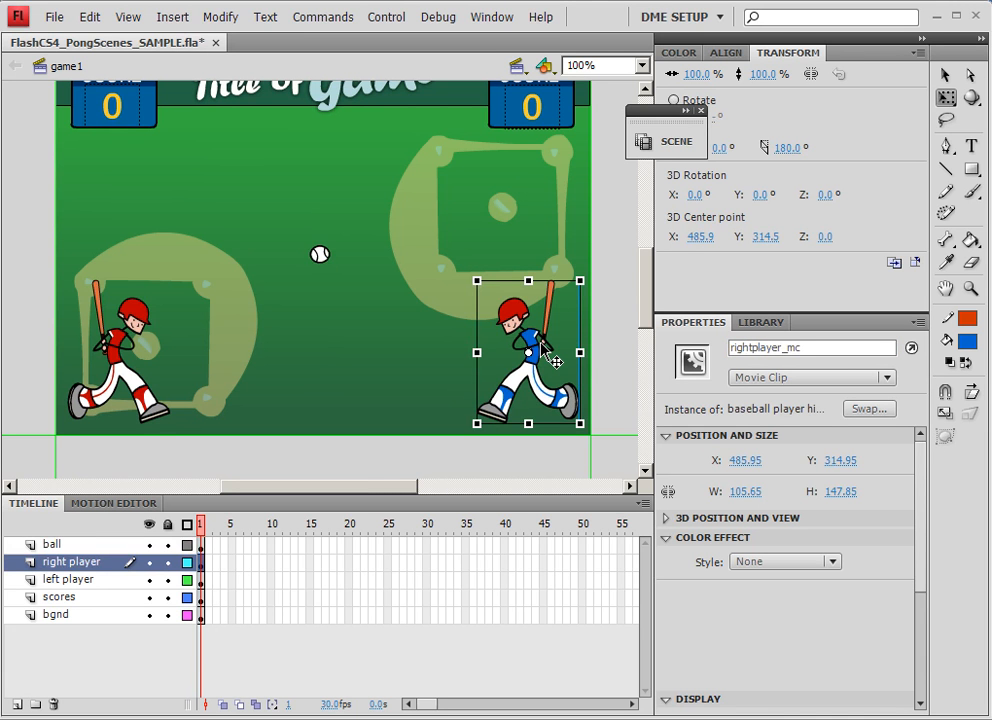